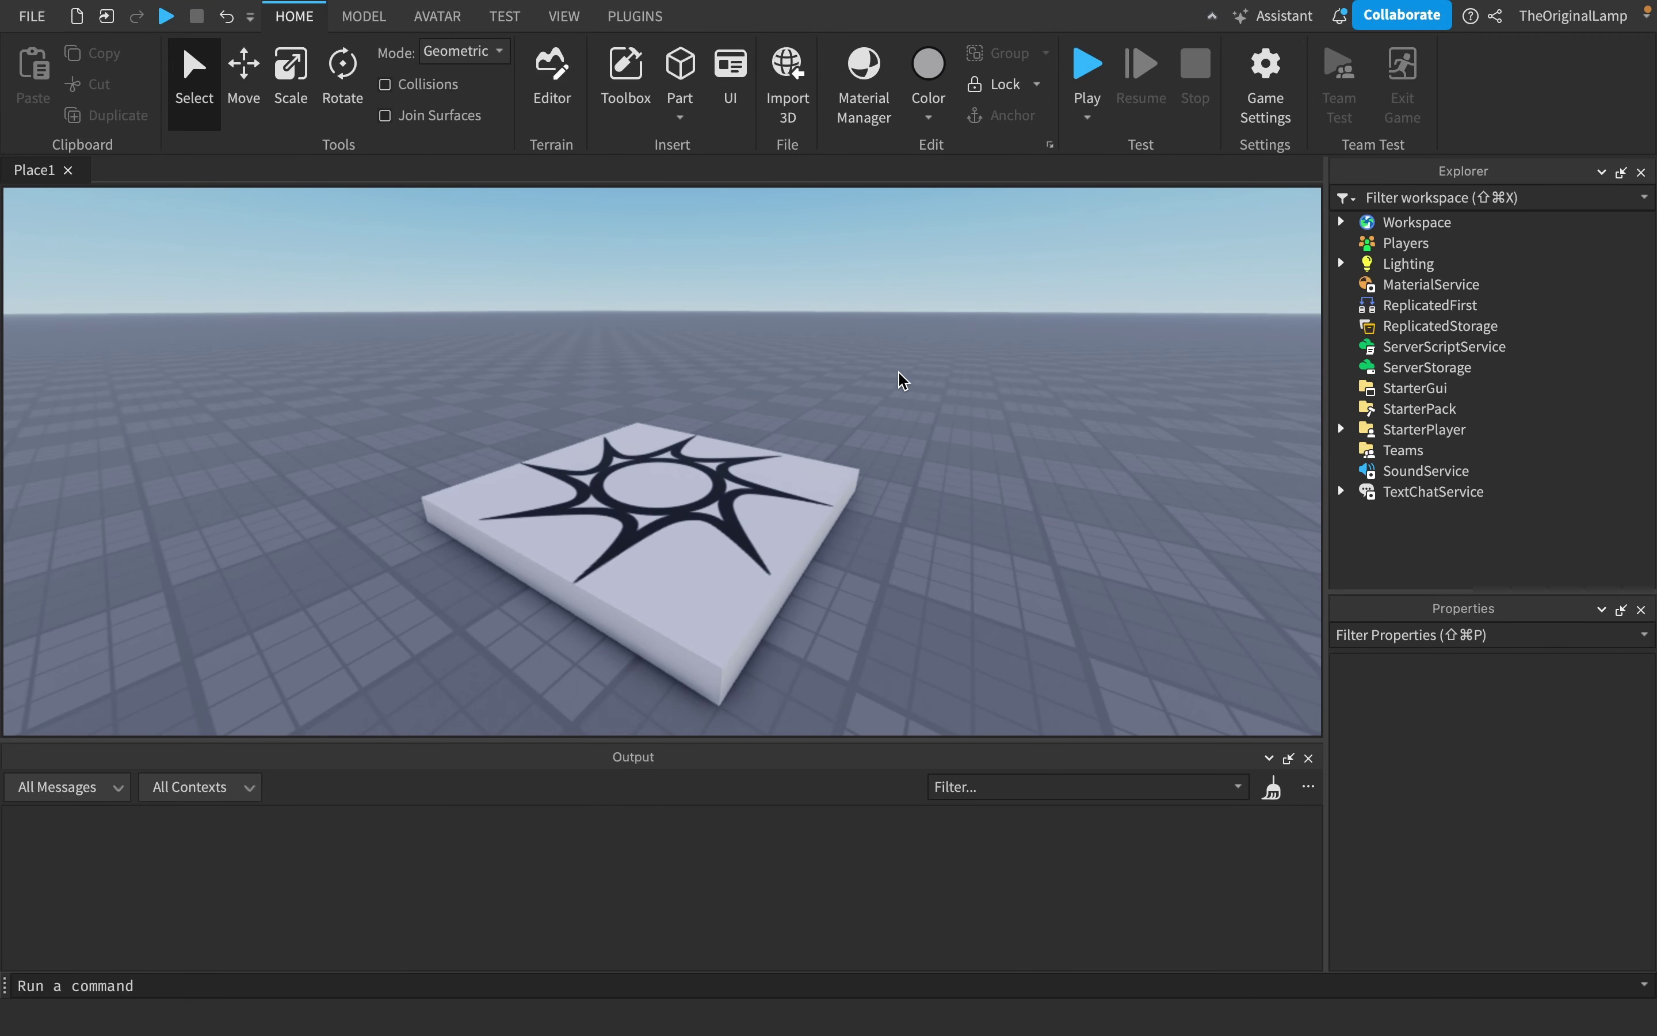
Step: Open Workspace's insert-object list and filter it by 'co' to show Configuration
{"action": "left_click", "coordinate": [1469, 222]}
{"action": "type", "text": "co"}
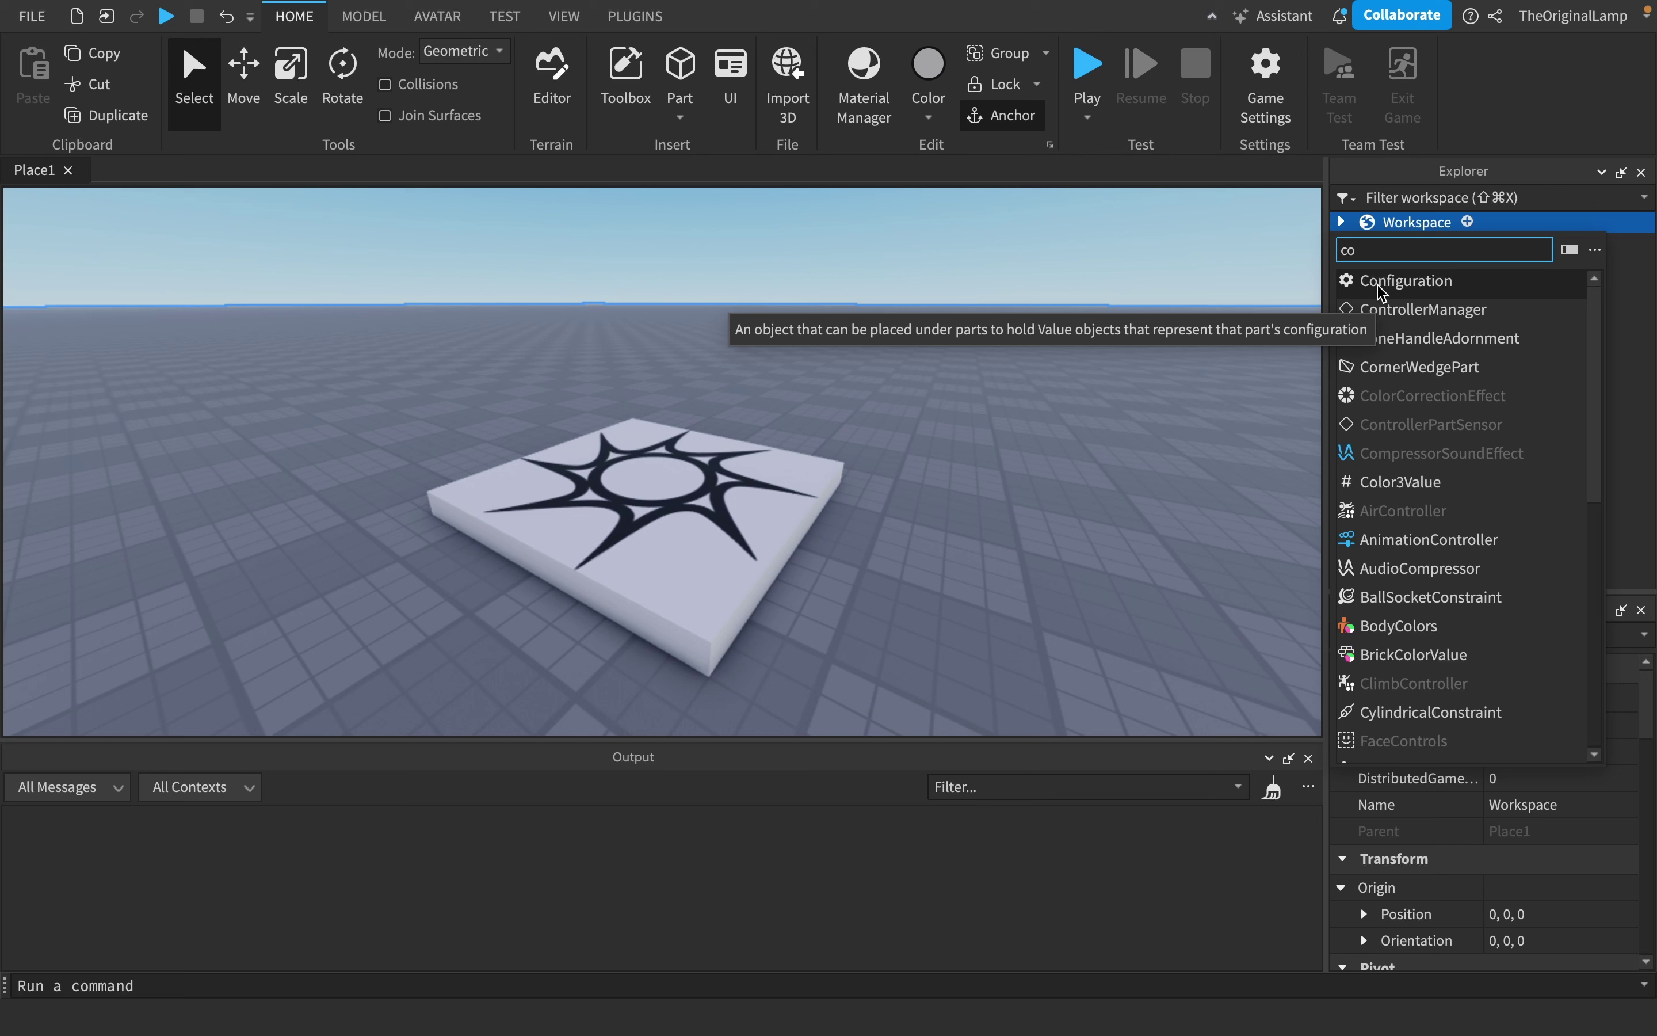
Step: Insert a StringValue under Workspace and set its Value to 'hello'
{"action": "key", "text": "BackSpace"}
{"action": "key", "text": "BackSpace"}
{"action": "type", "text": "value"}
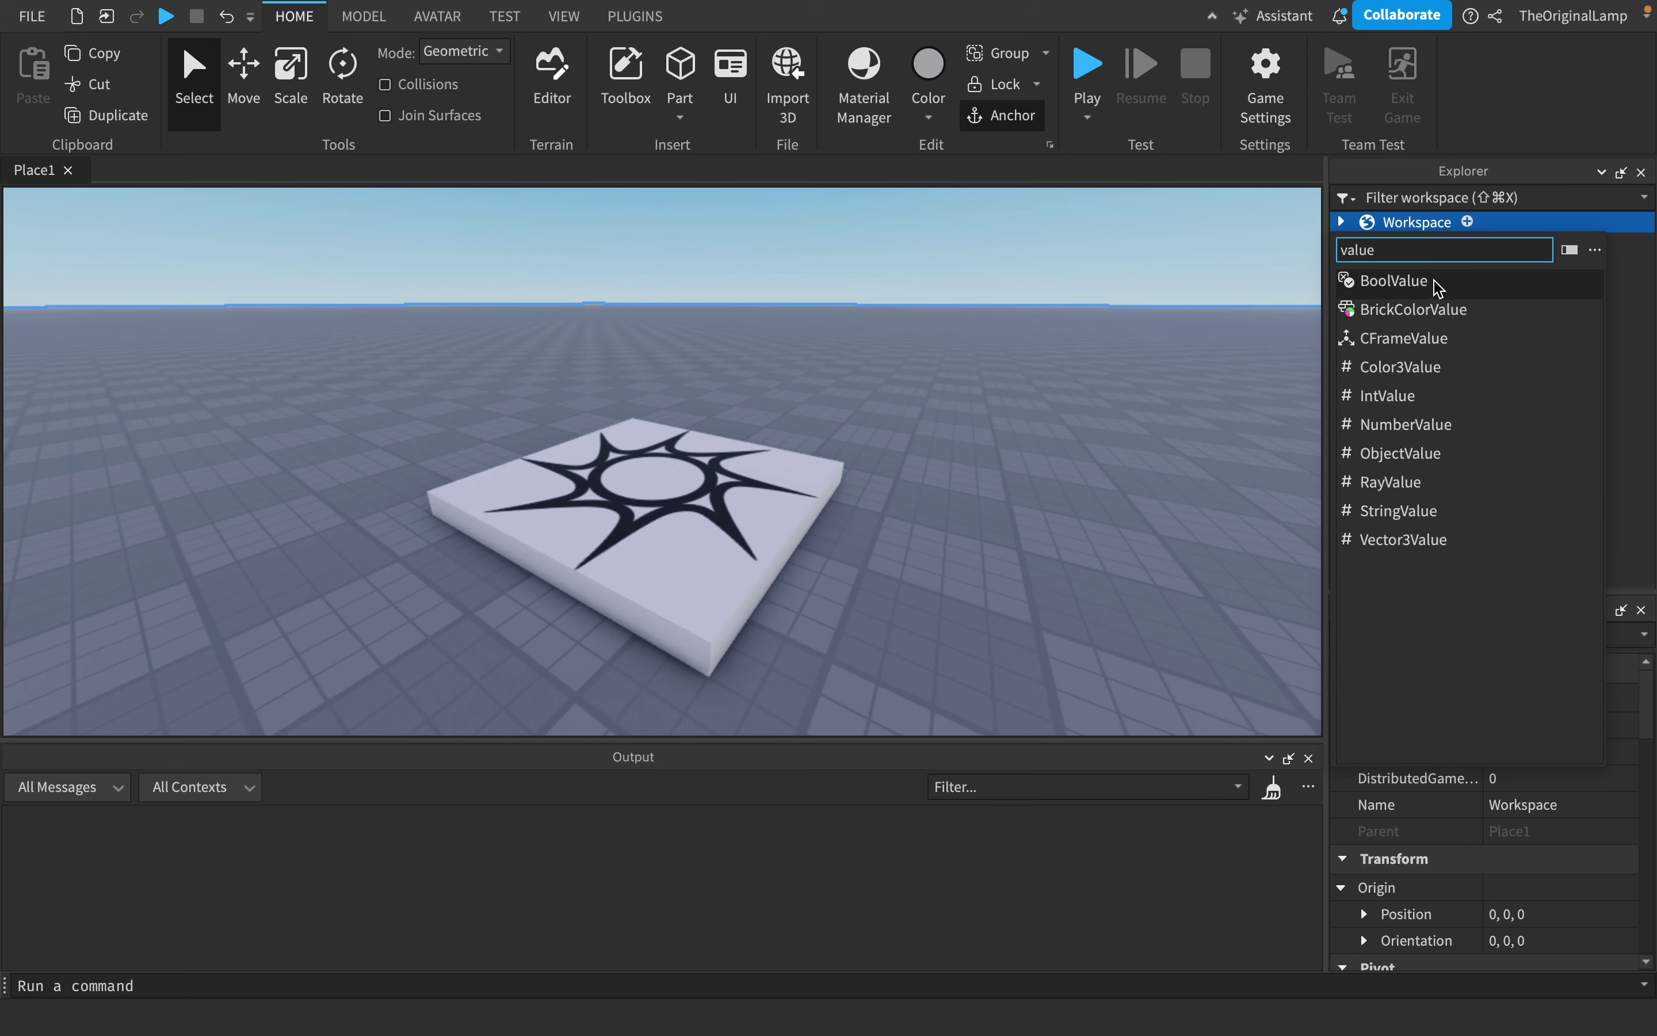
{"action": "left_click", "coordinate": [1402, 511]}
{"action": "left_click", "coordinate": [1421, 308]}
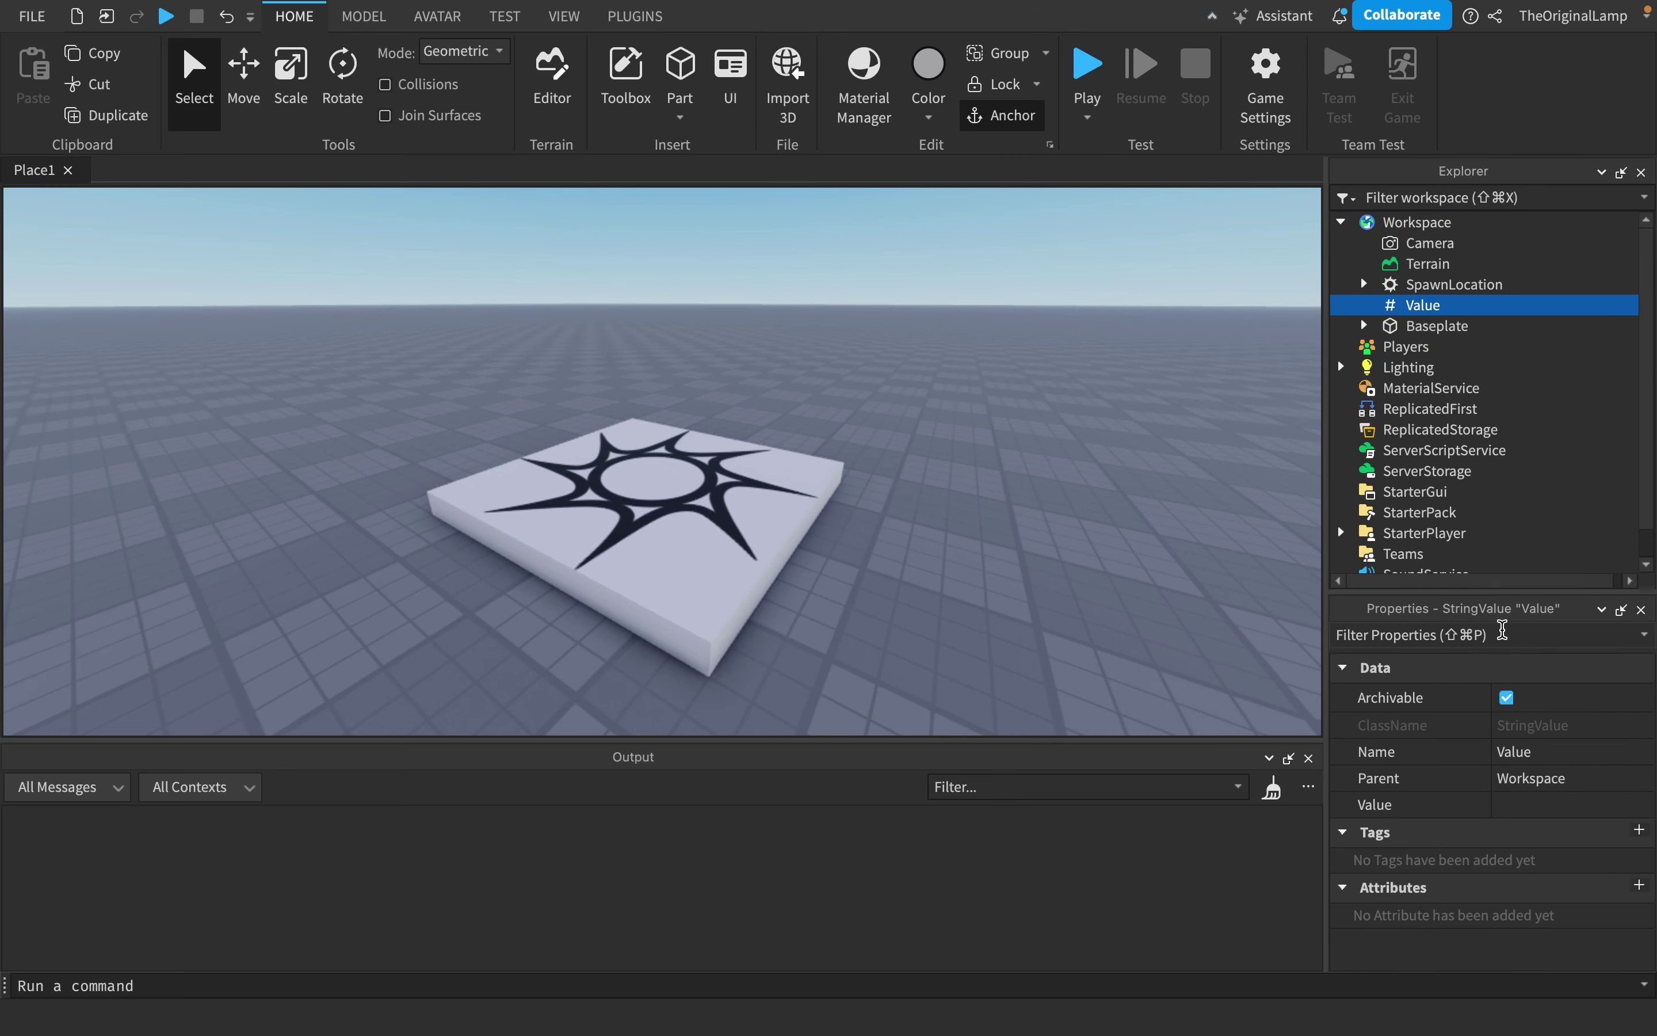
{"action": "left_click", "coordinate": [1501, 806]}
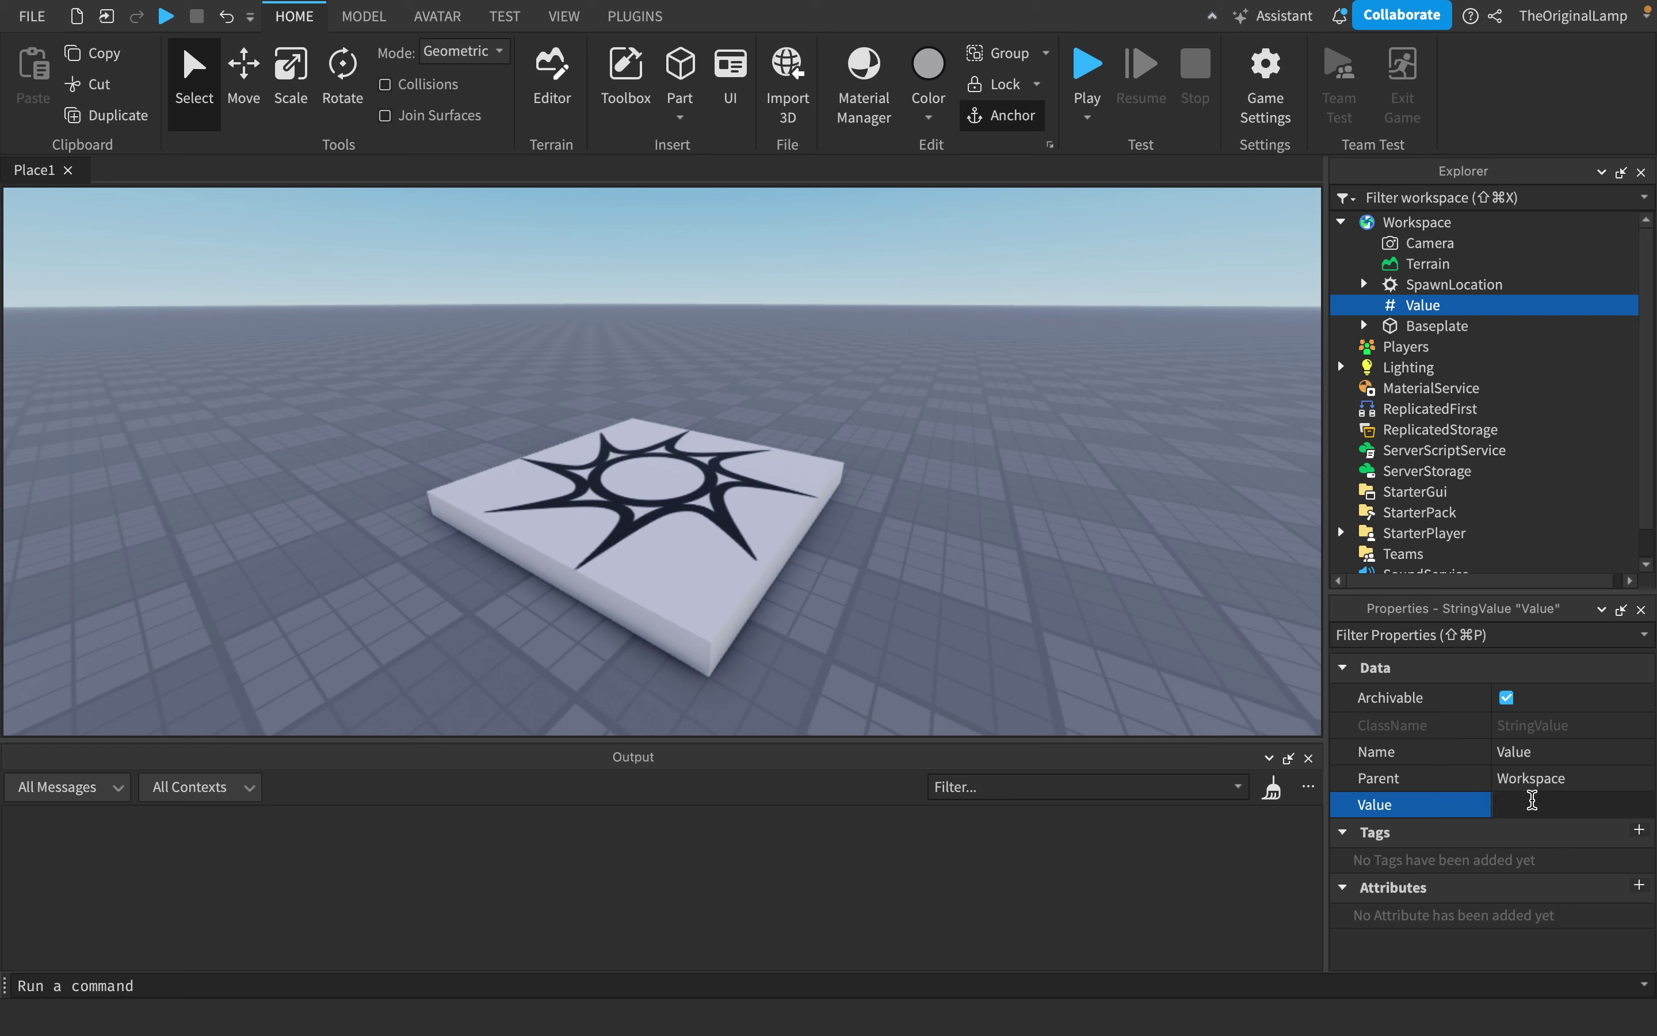
{"action": "type", "text": "hello"}
Step: Insert a BoolValue under Workspace, inspect its Value, then delete it
{"action": "left_click", "coordinate": [1468, 221]}
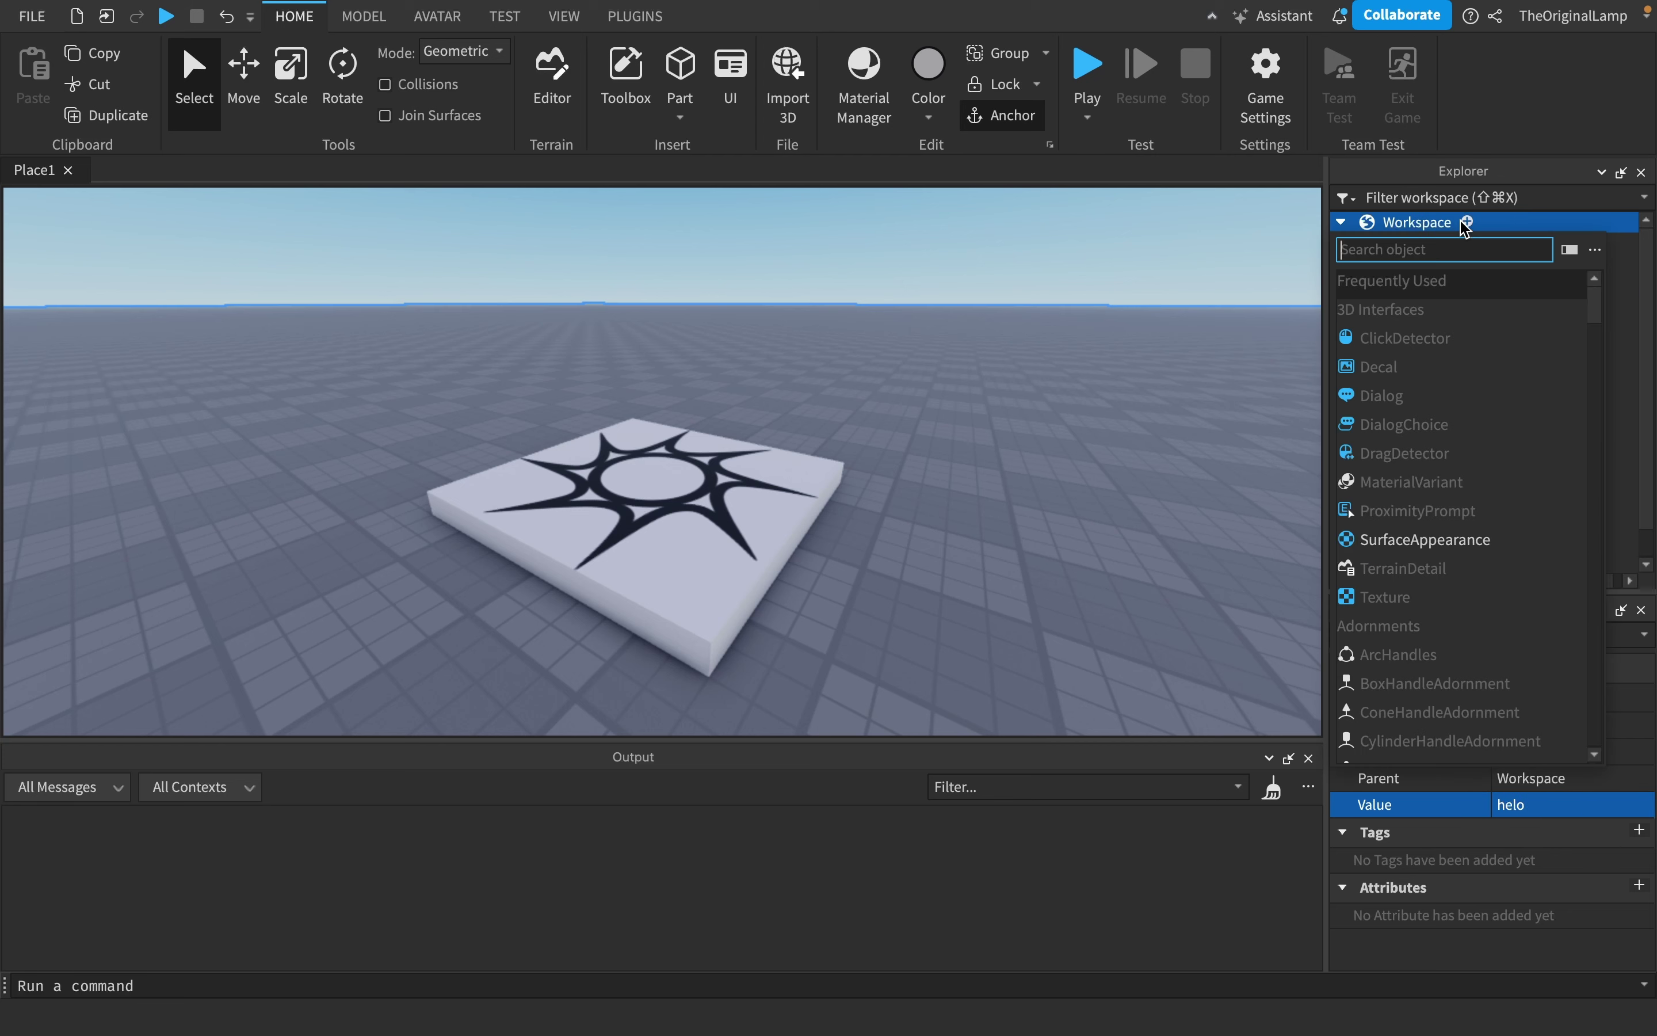
{"action": "type", "text": "boo"}
{"action": "left_click", "coordinate": [1400, 282]}
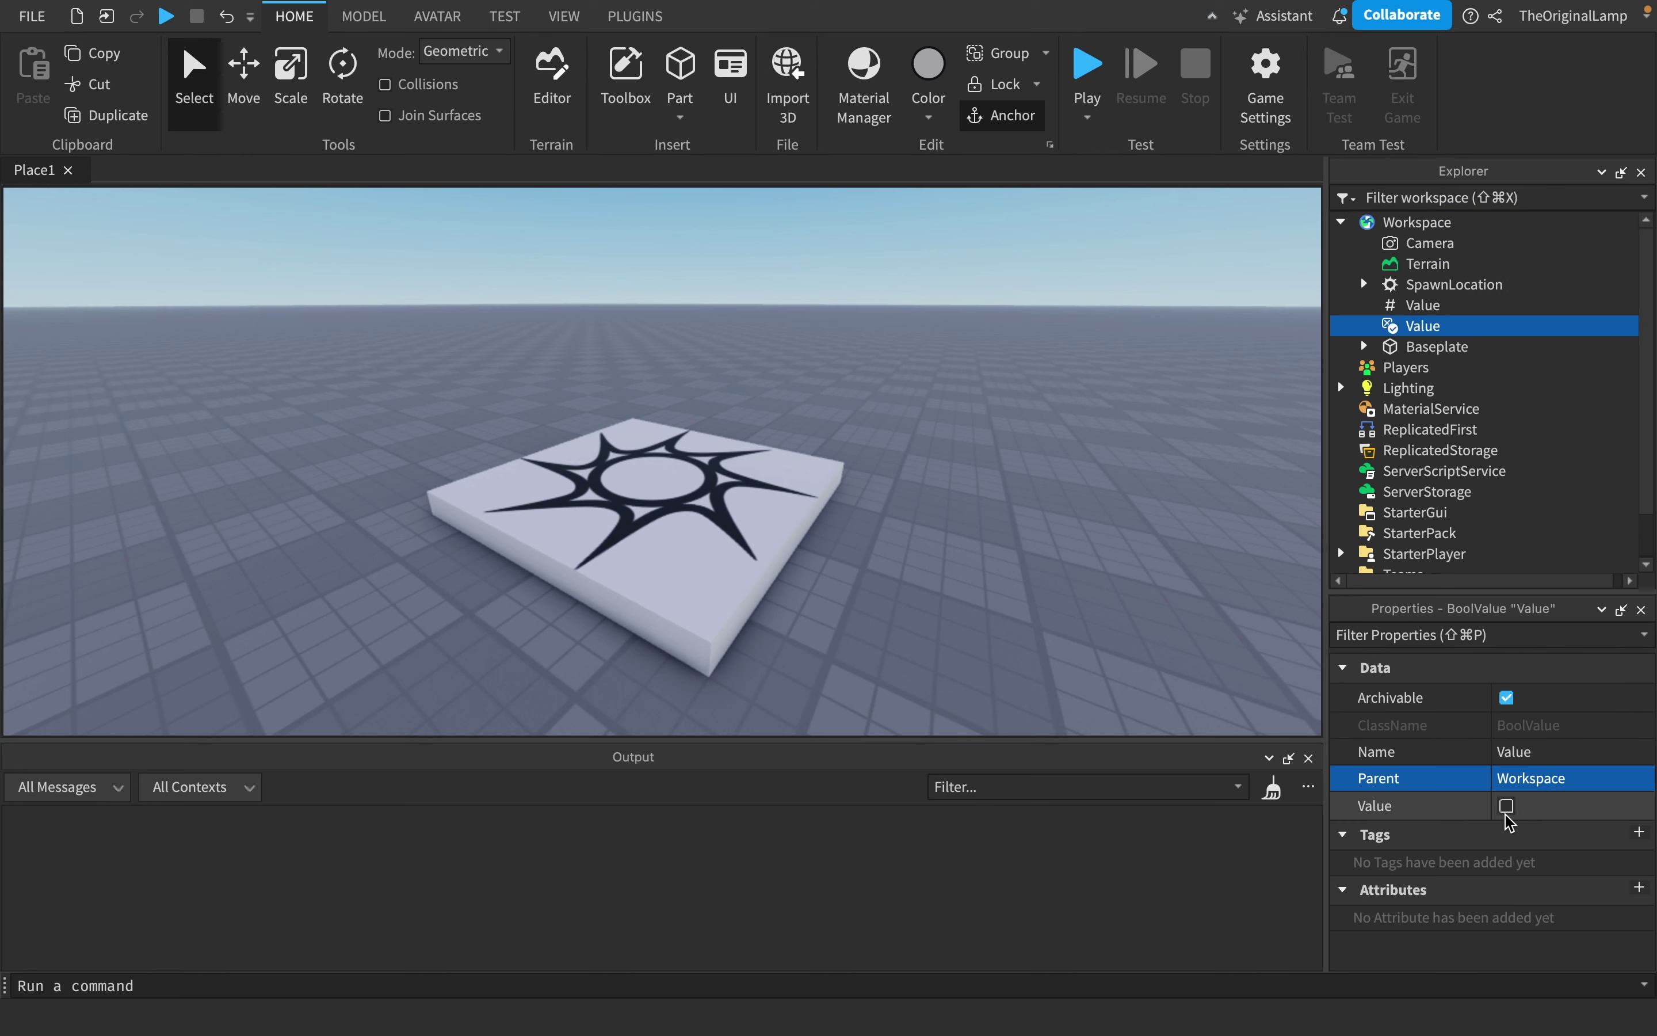
{"action": "left_click", "coordinate": [1509, 812]}
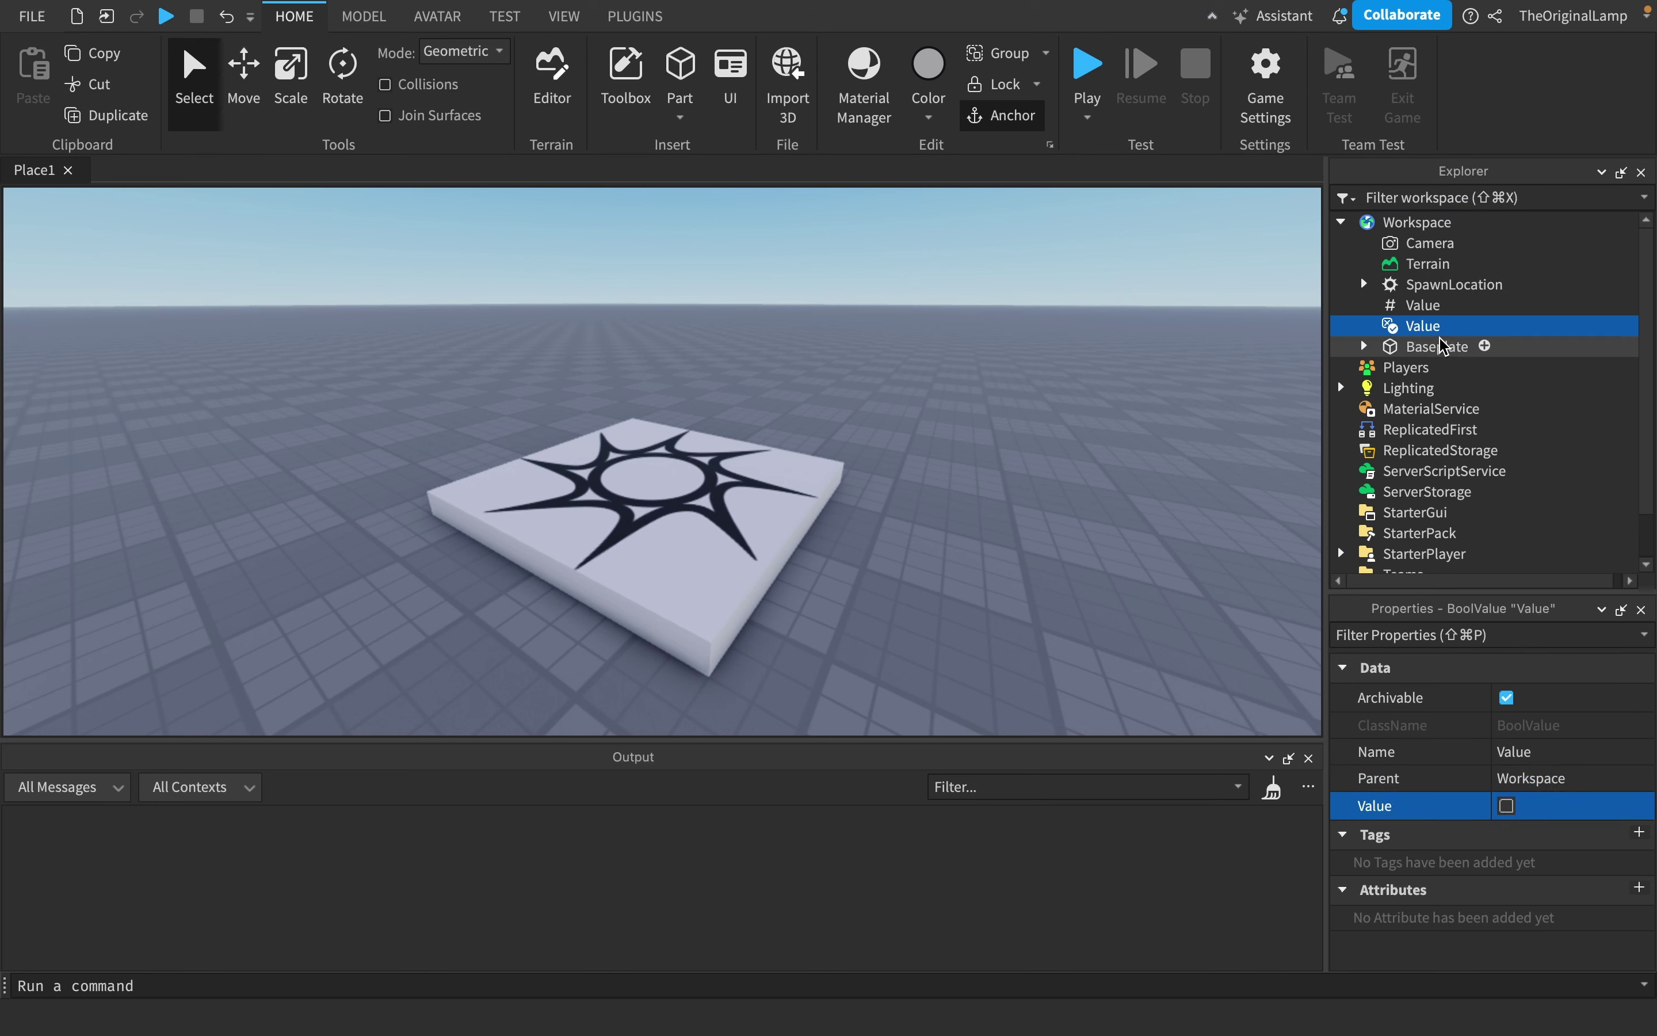
{"action": "key", "text": "Delete"}
Step: Delete the leftover StringValue and insert a Configuration under Workspace
{"action": "left_click", "coordinate": [1424, 306]}
{"action": "key", "text": "Delete"}
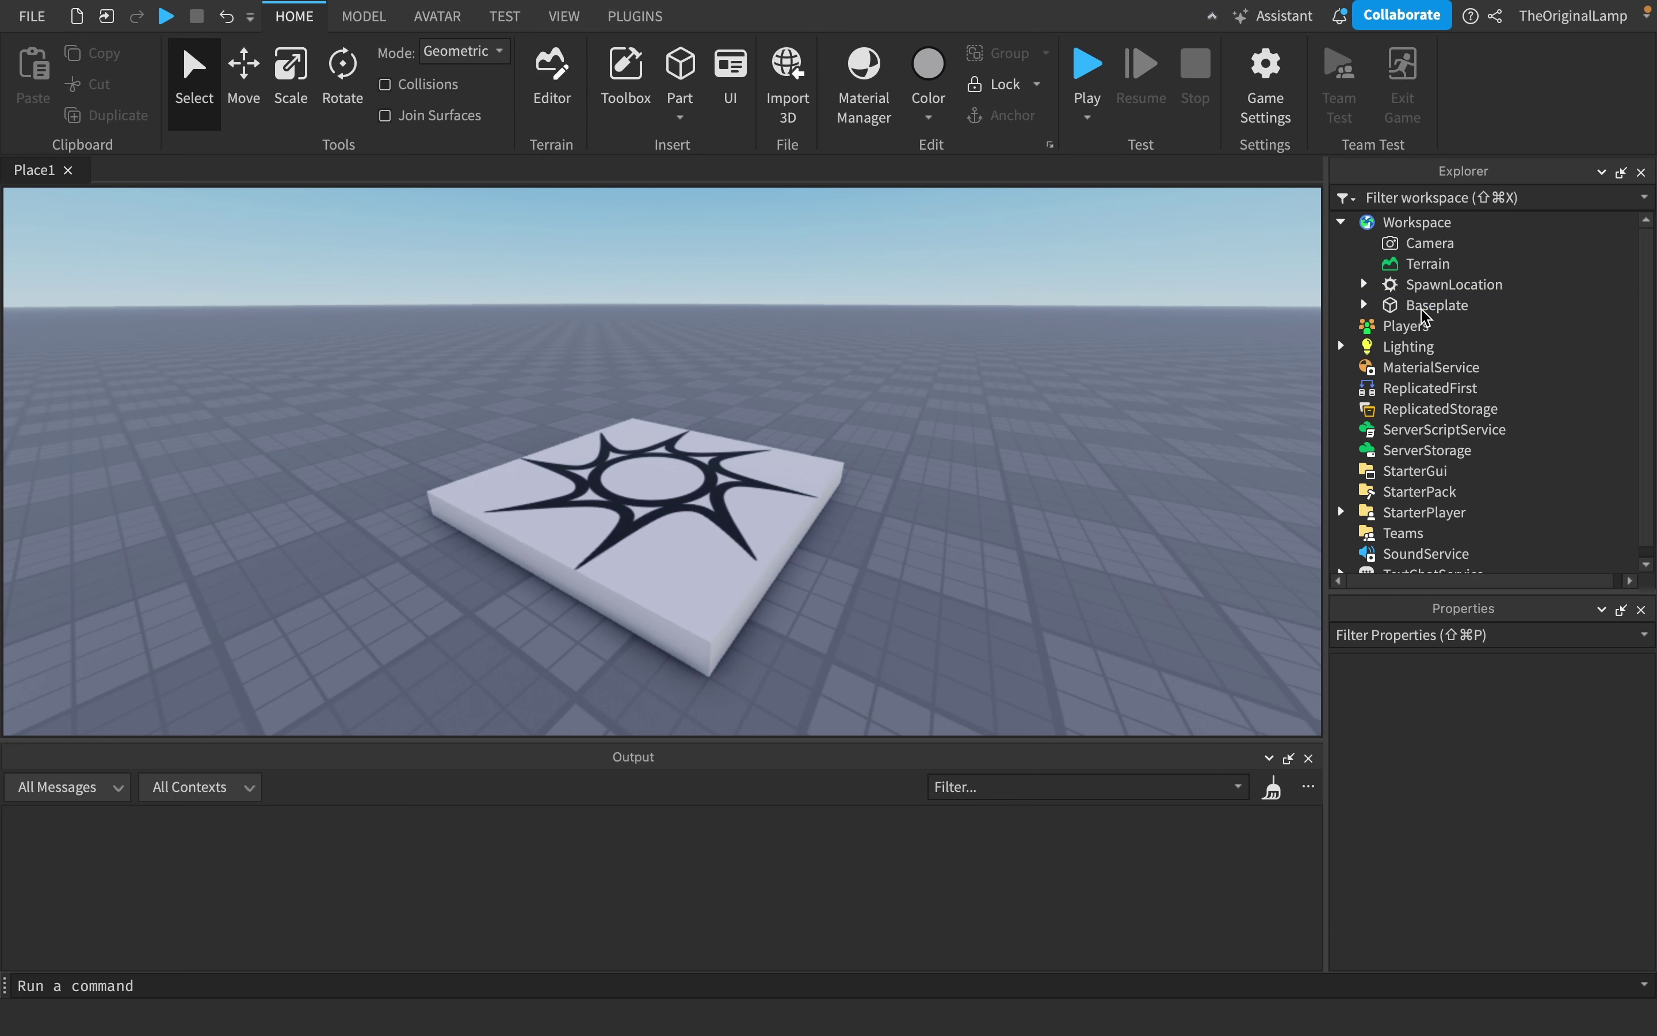
{"action": "left_click", "coordinate": [1467, 222]}
{"action": "type", "text": "con"}
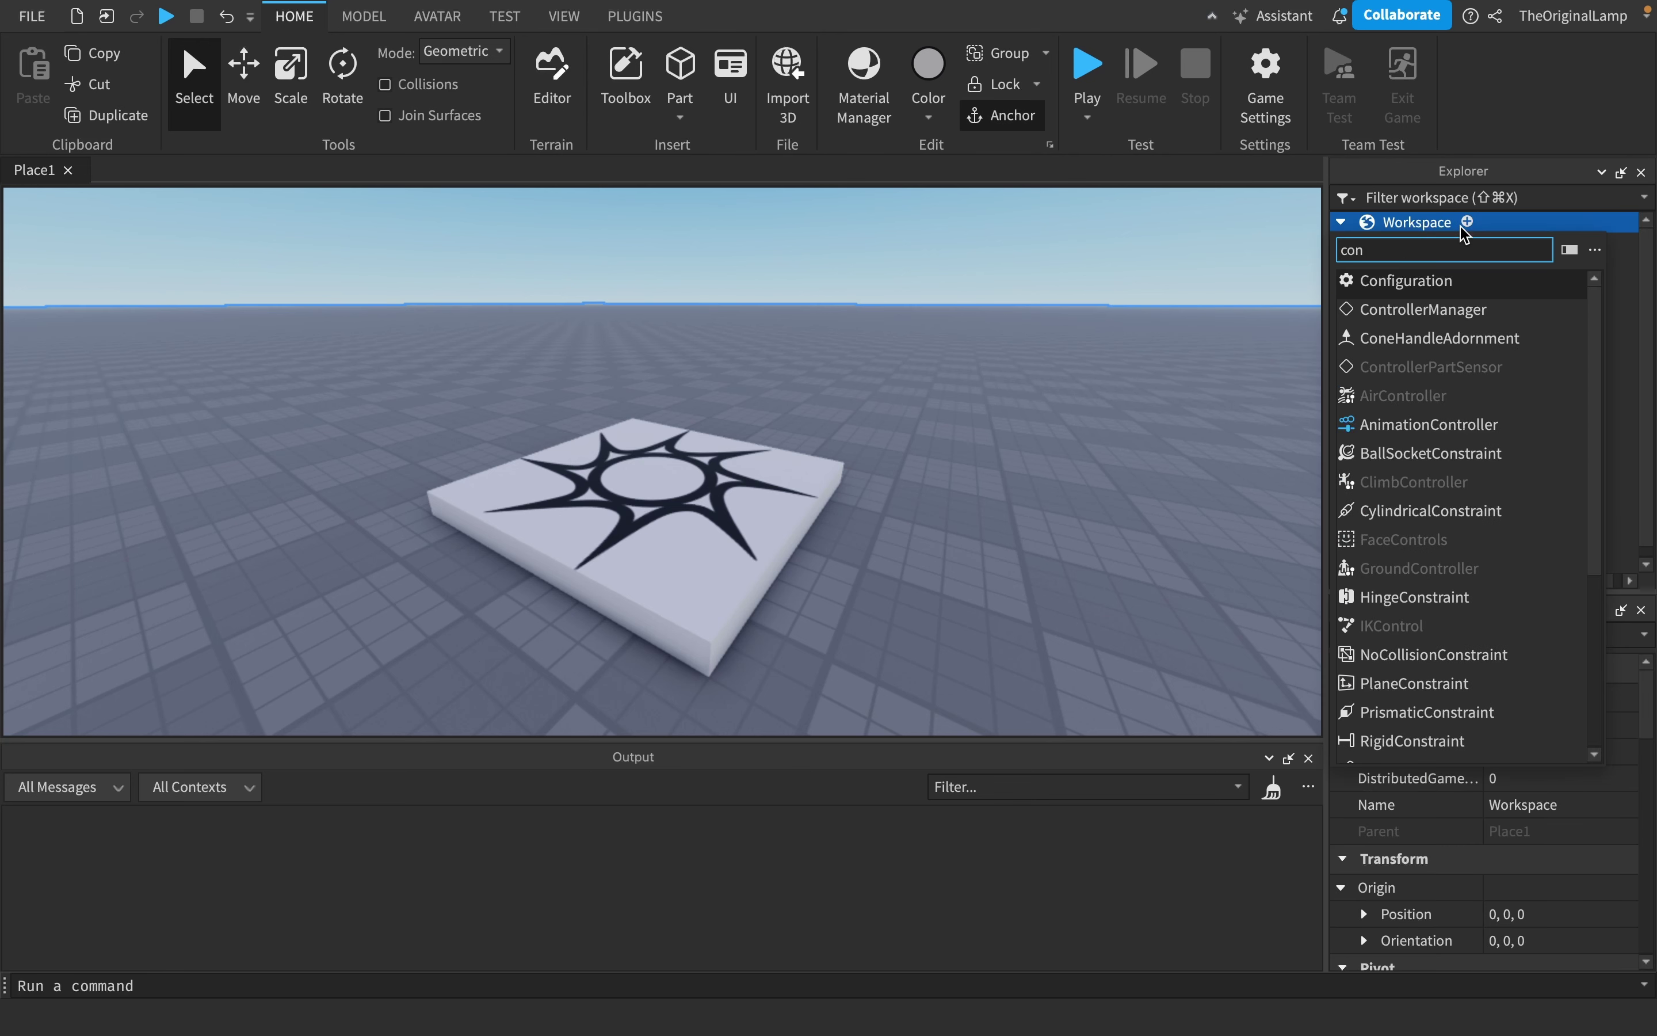
{"action": "key", "text": "BackSpace"}
{"action": "key", "text": "BackSpace"}
{"action": "key", "text": "BackSpace"}
{"action": "type", "text": "conf"}
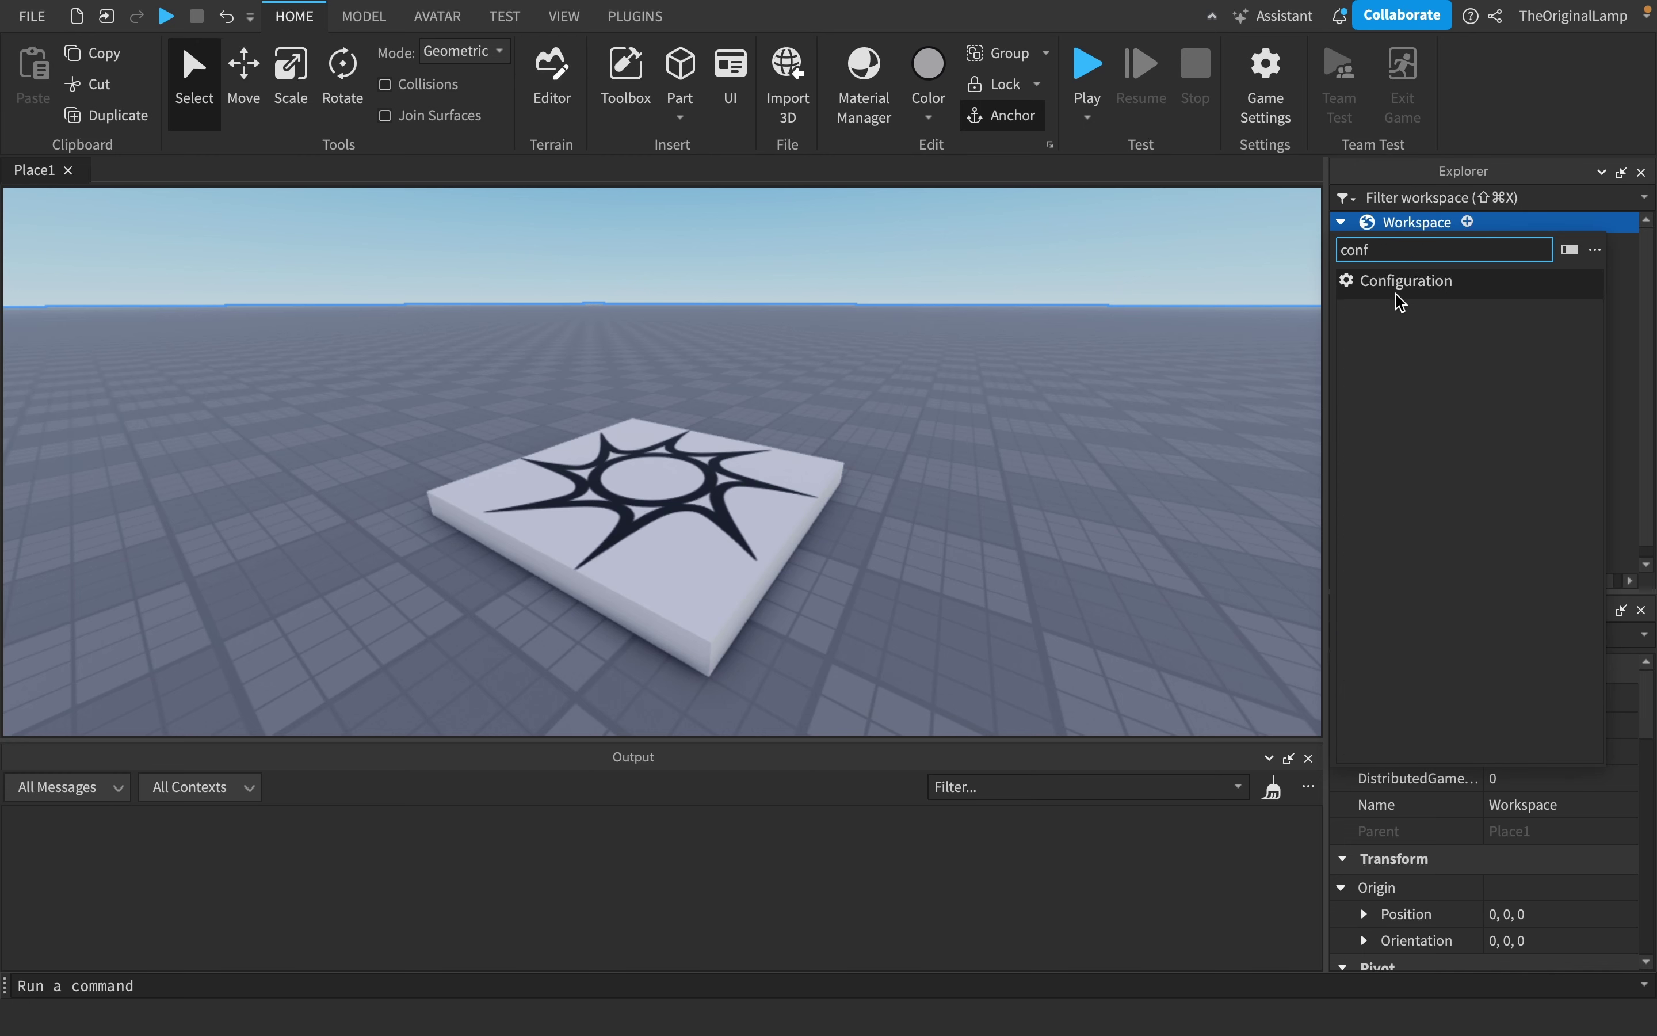
{"action": "left_click", "coordinate": [1400, 301]}
{"action": "left_click", "coordinate": [1417, 327]}
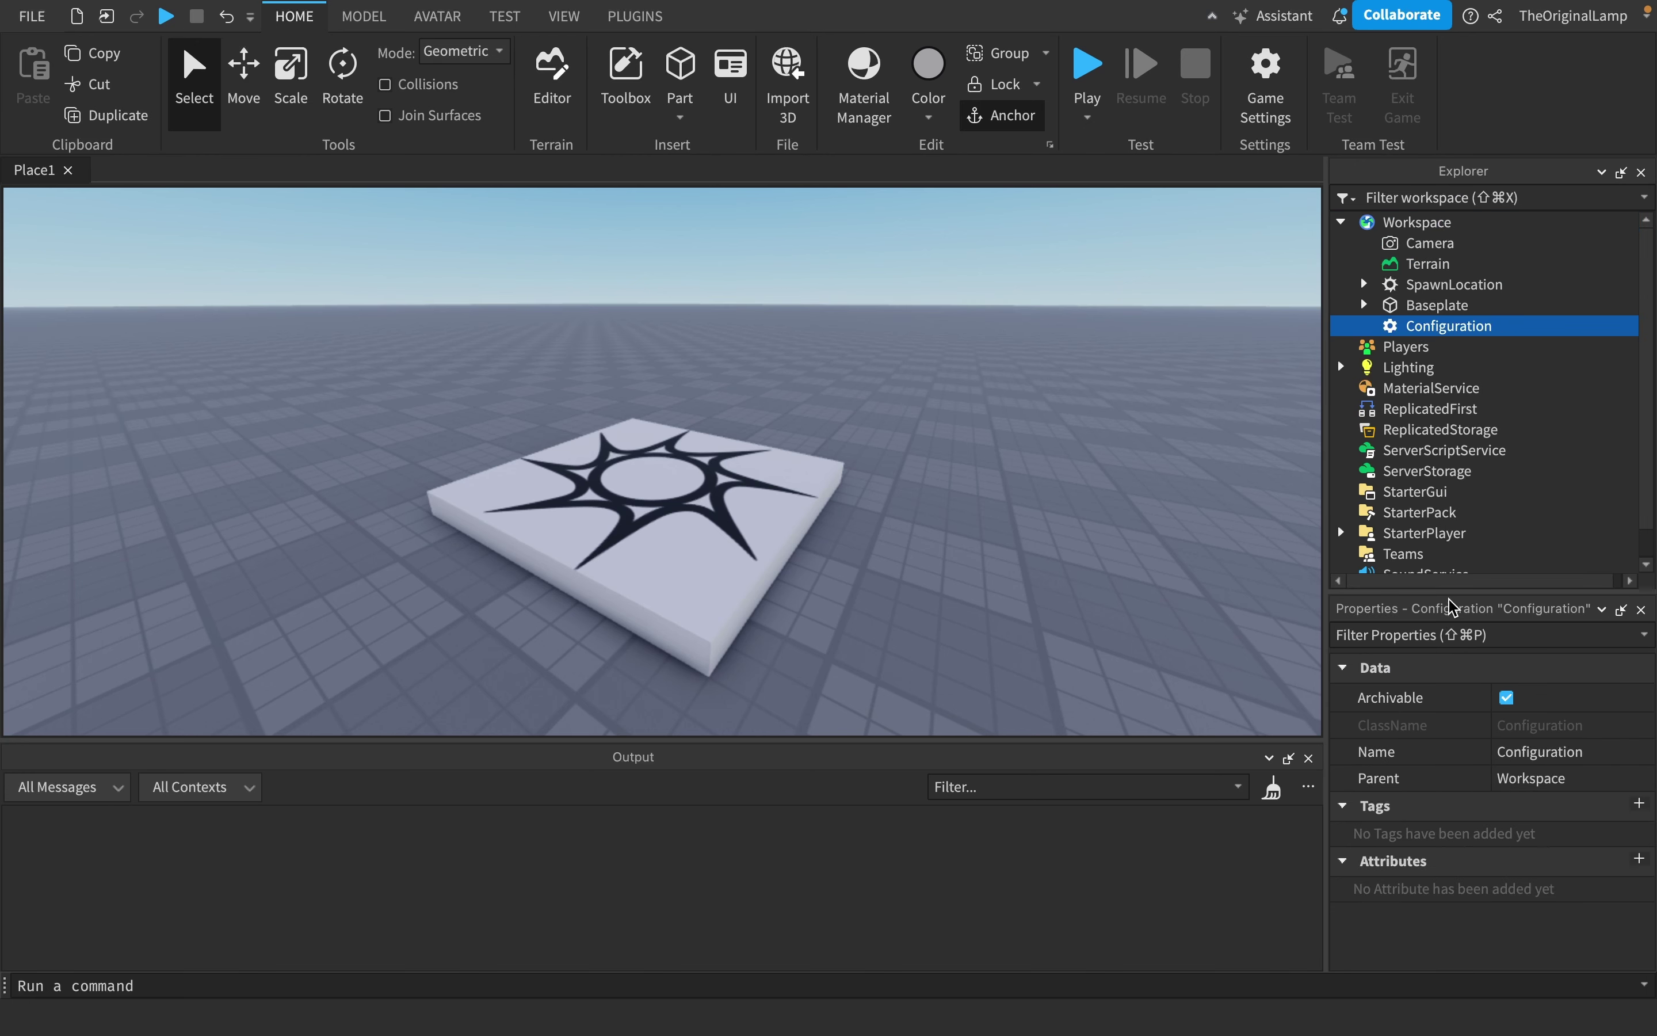
Step: Insert a Folder under Workspace and compare its Properties with the Configuration's
{"action": "left_click", "coordinate": [1469, 222]}
{"action": "type", "text": "fol"}
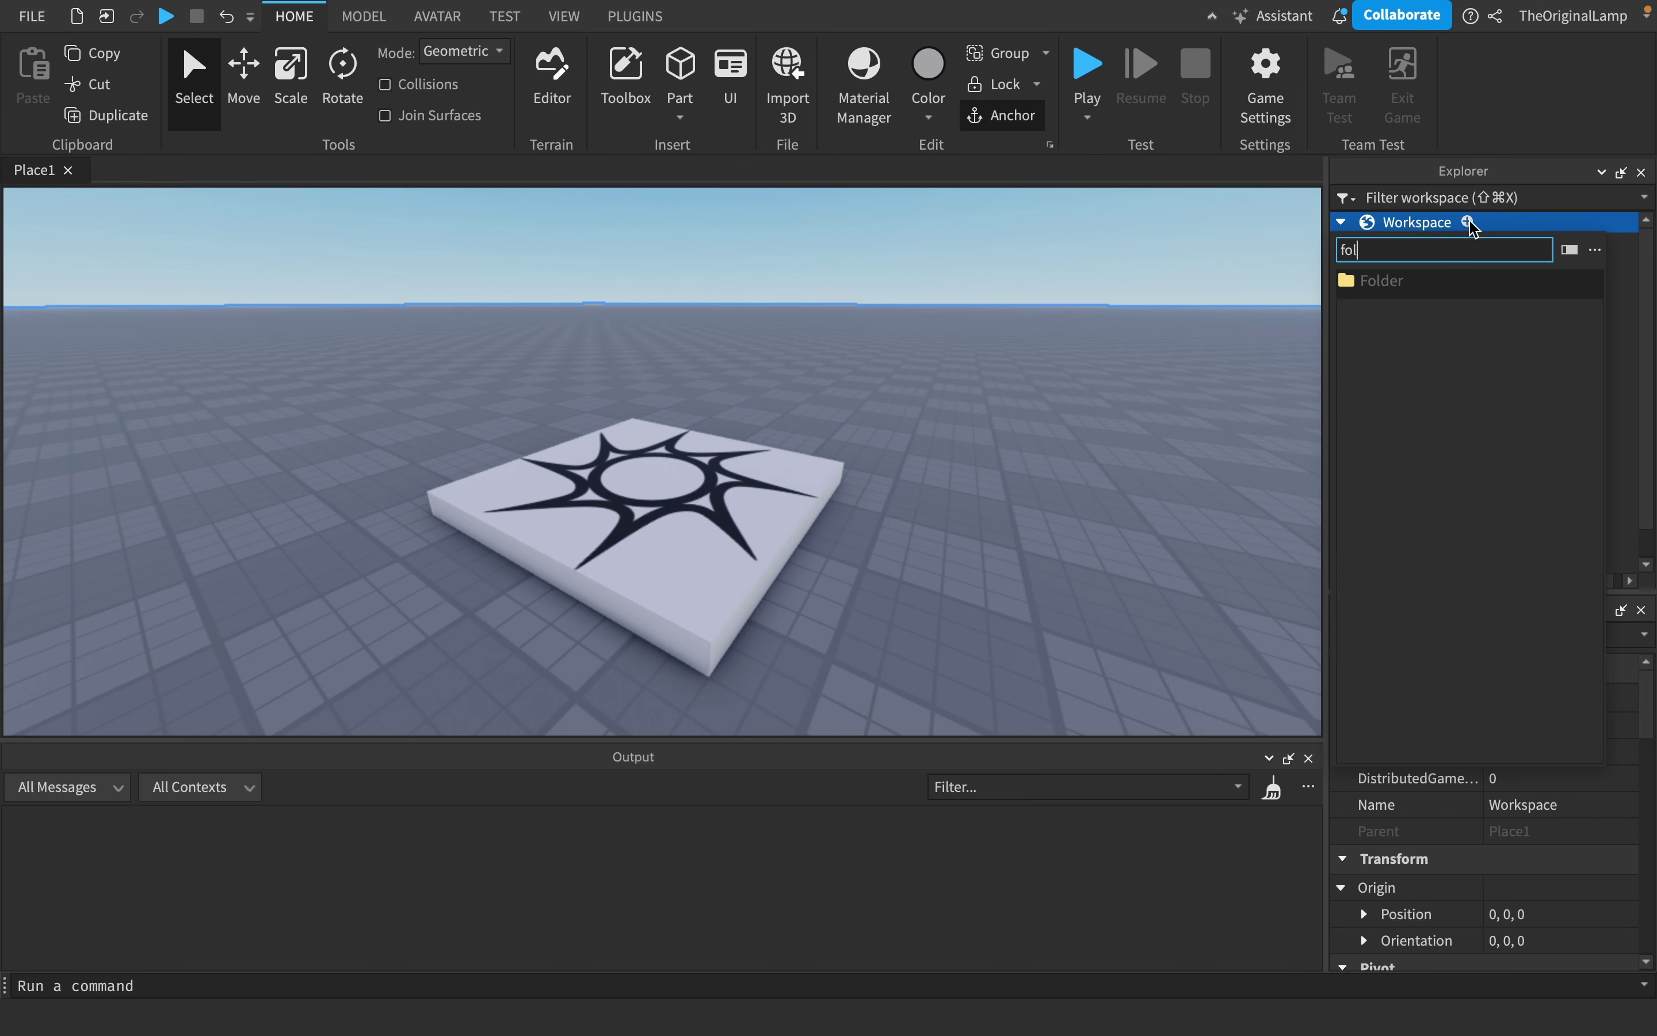
{"action": "type", "text": "d"}
{"action": "left_click", "coordinate": [1397, 280]}
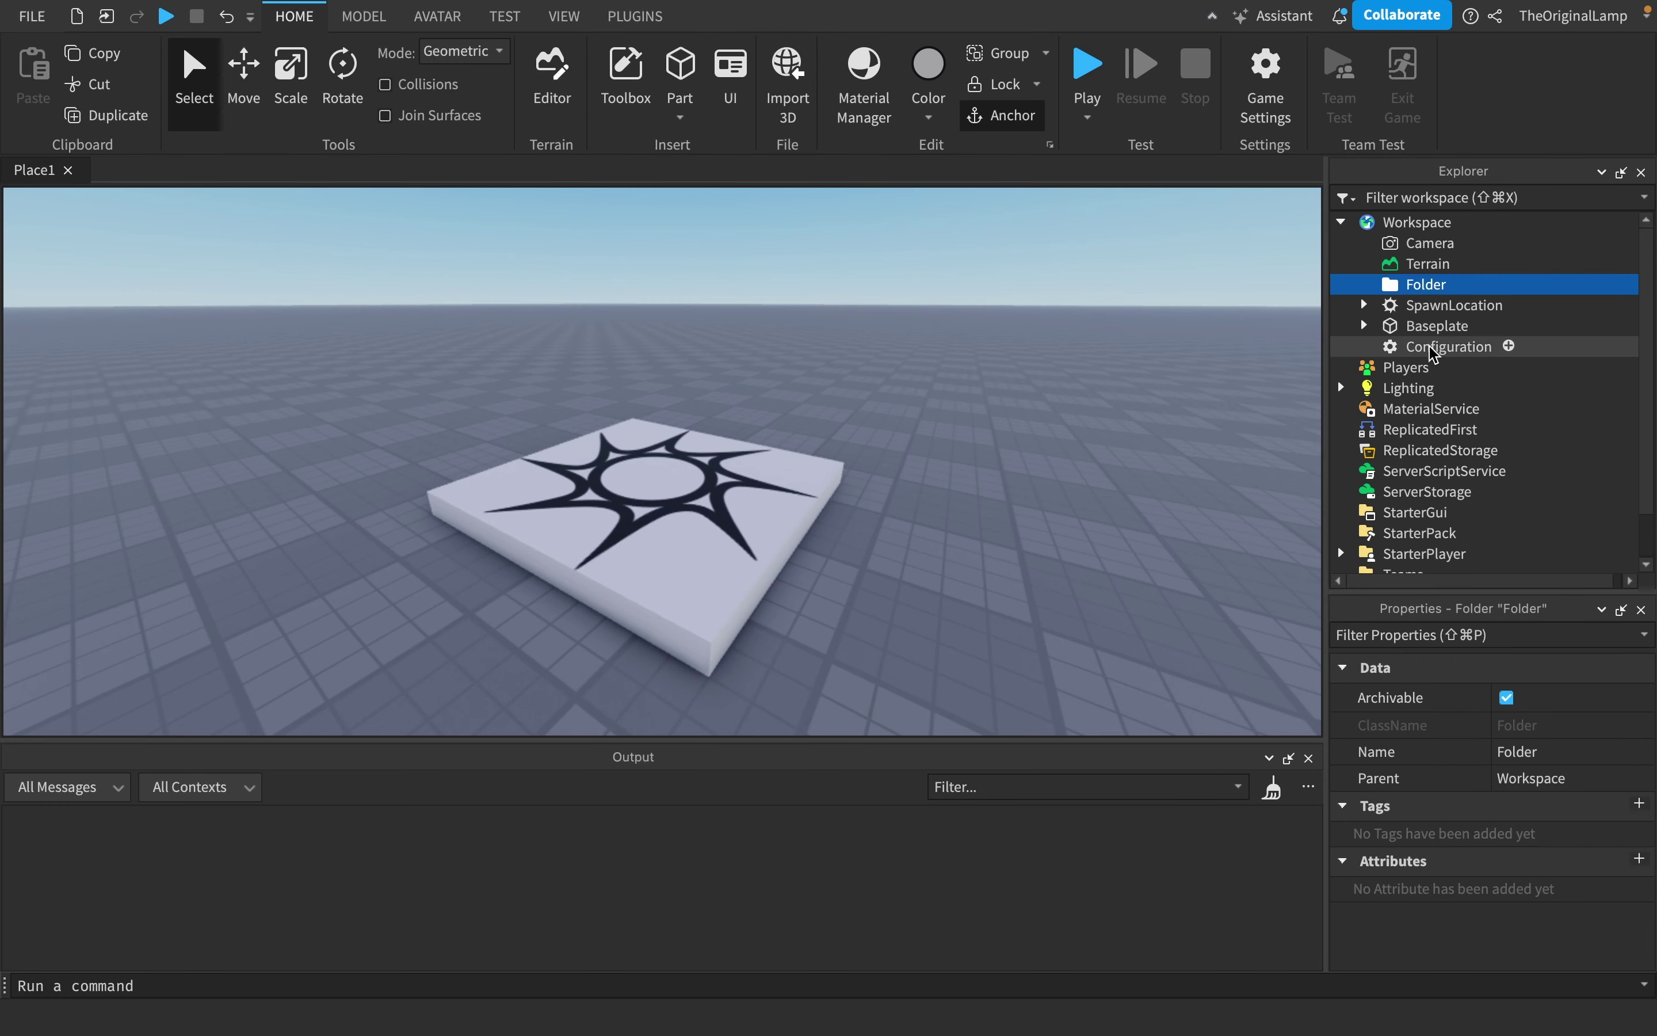
{"action": "left_click", "coordinate": [1434, 348]}
{"action": "left_click", "coordinate": [1430, 285]}
{"action": "left_click", "coordinate": [1438, 346]}
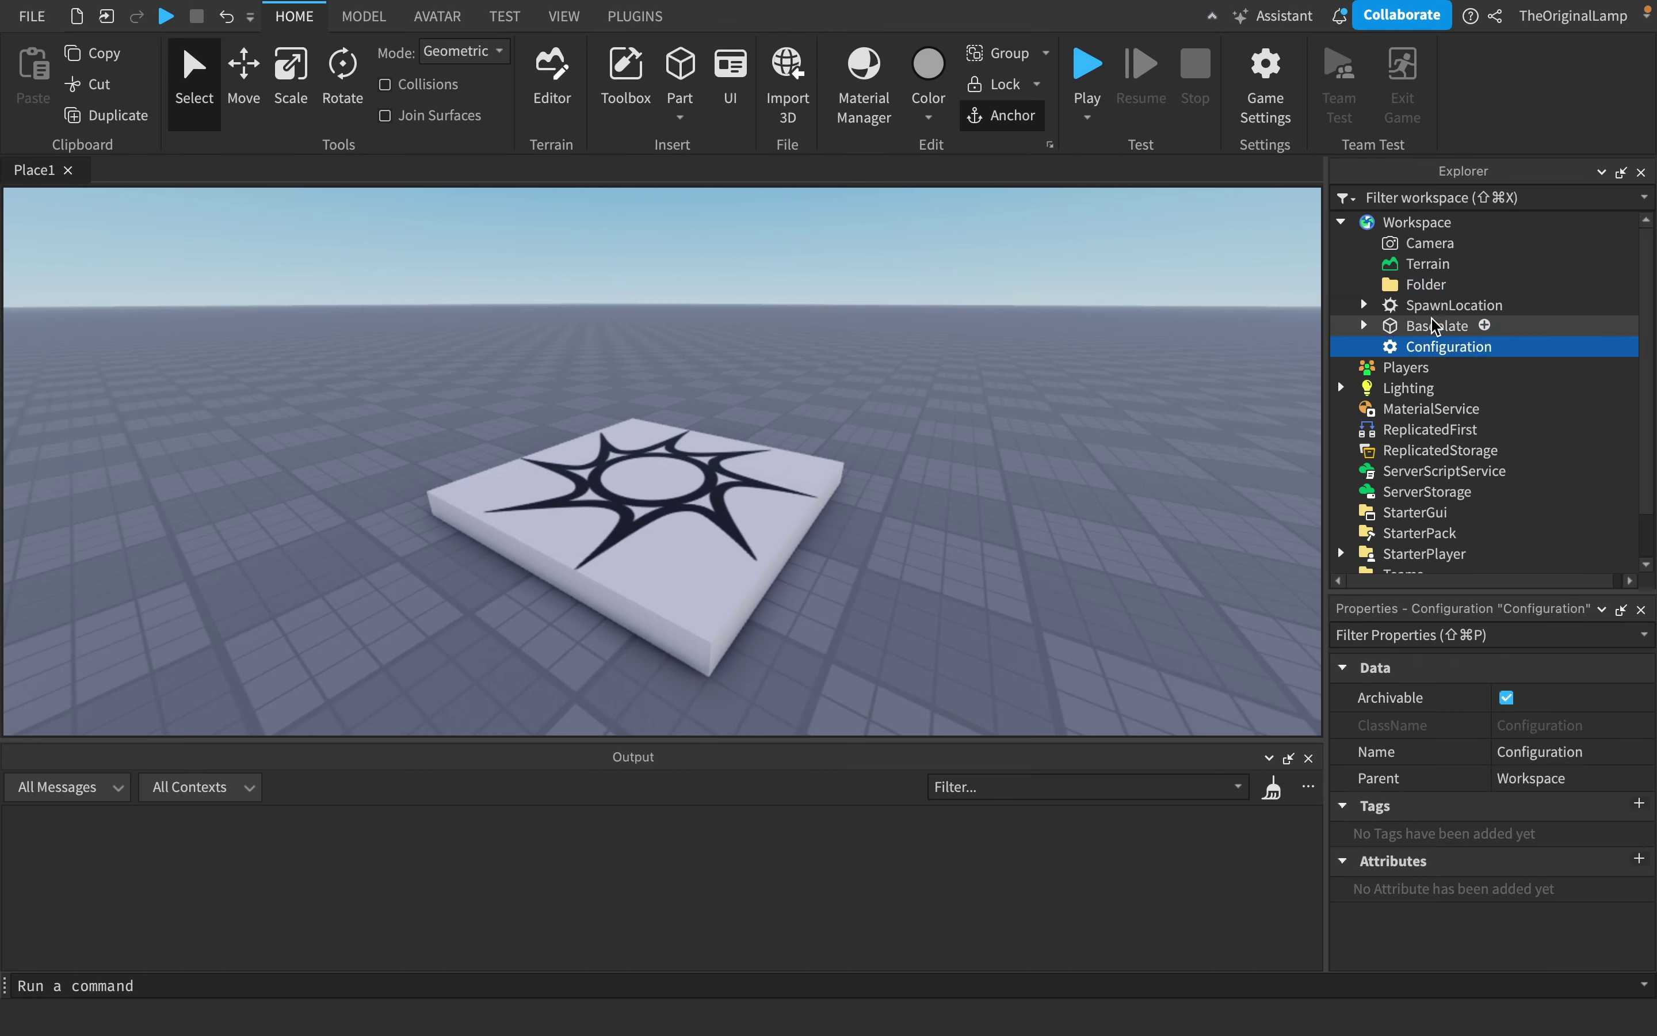
{"action": "left_click", "coordinate": [1433, 288]}
{"action": "left_click", "coordinate": [1434, 348]}
{"action": "left_click", "coordinate": [1431, 286]}
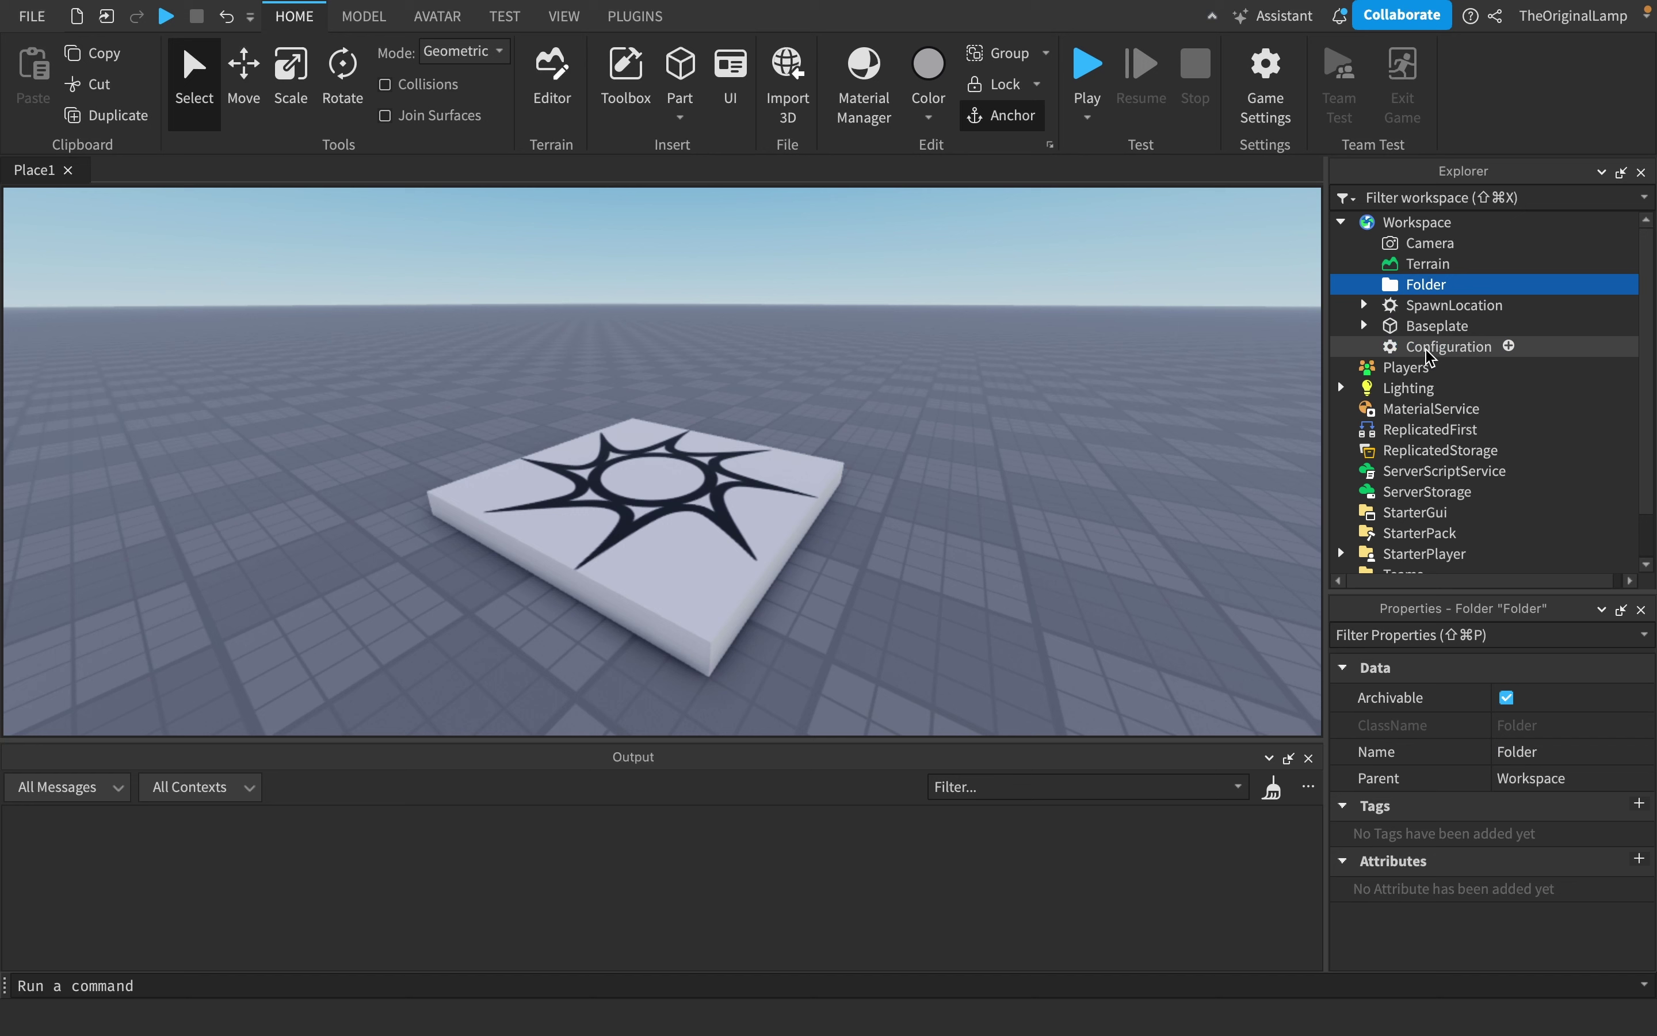
{"action": "left_click", "coordinate": [1433, 349]}
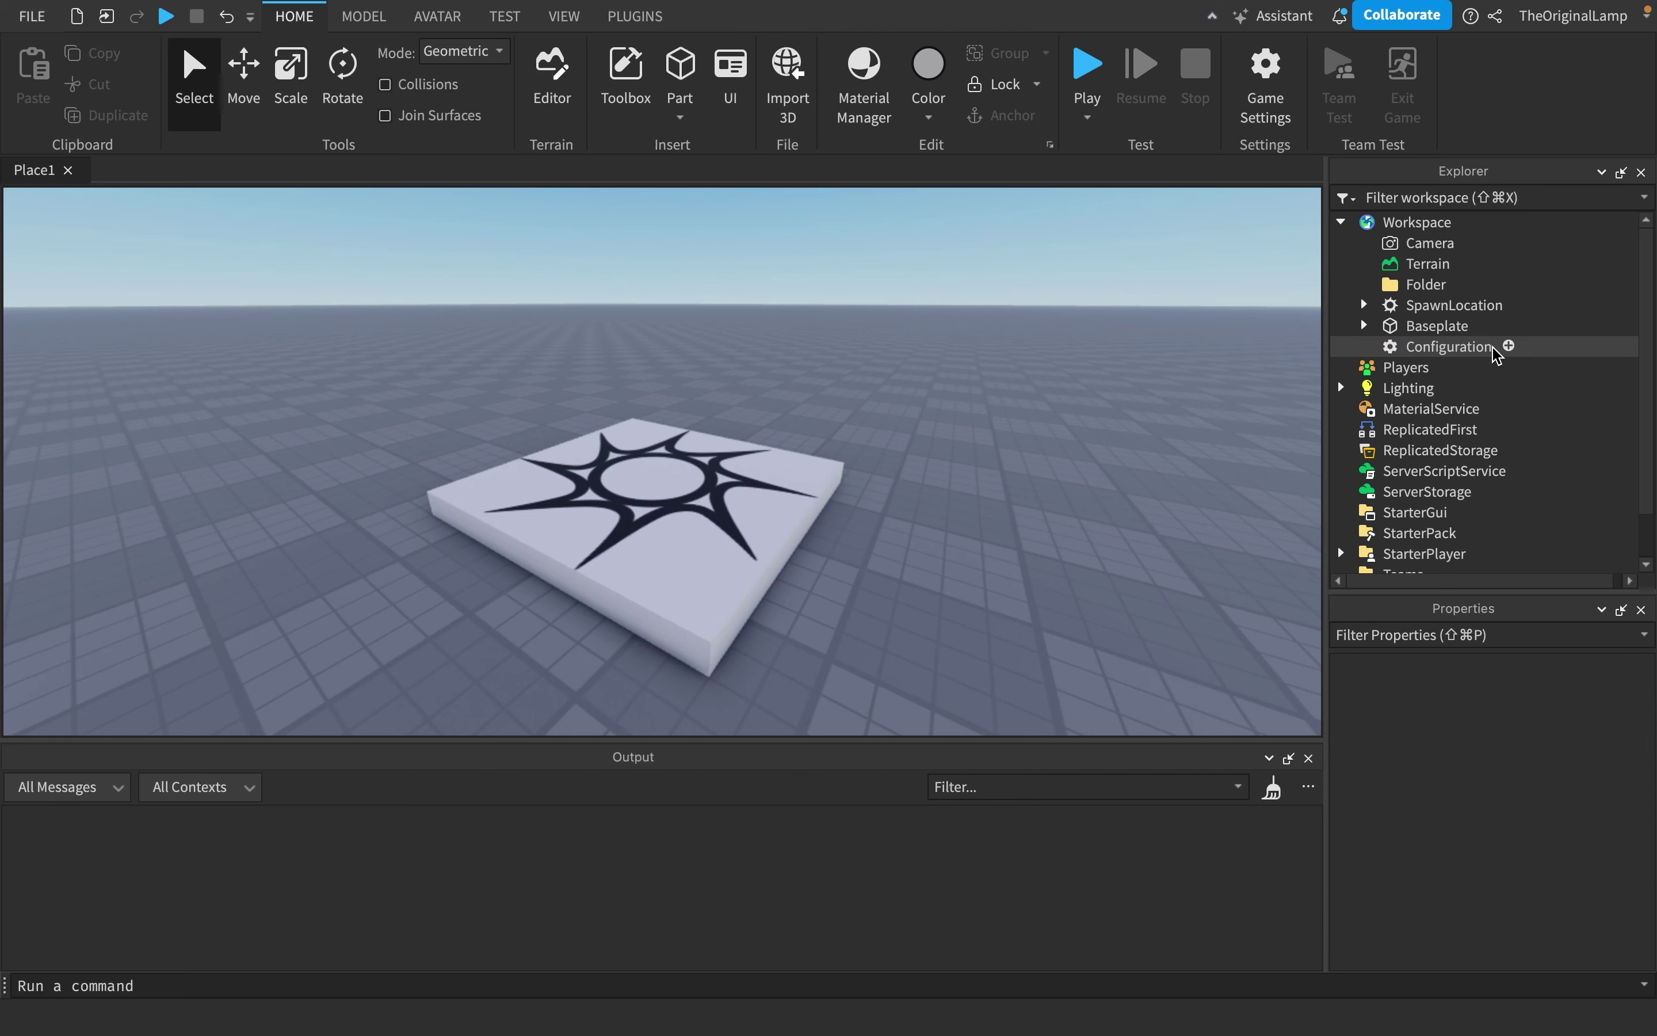
{"action": "left_click", "coordinate": [1510, 346]}
{"action": "type", "text": "sc"}
{"action": "left_click", "coordinate": [1384, 406]}
{"action": "key", "text": "ctrl+a"}
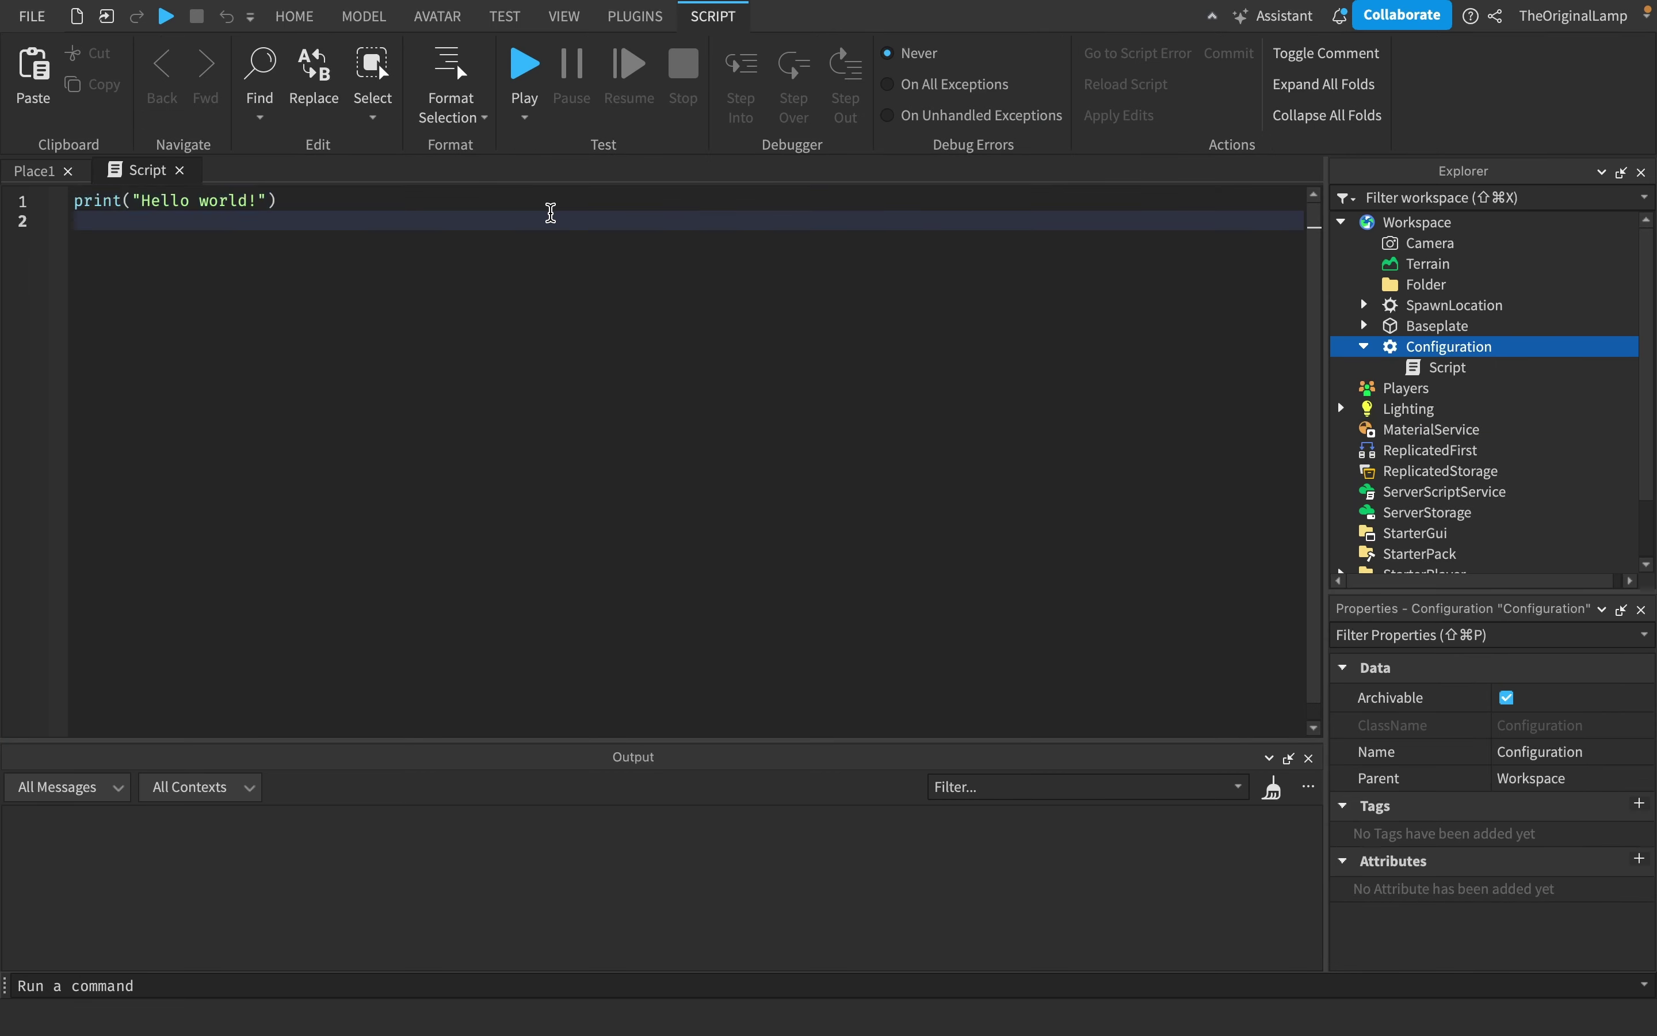
{"action": "type", "text": "script.Parent."}
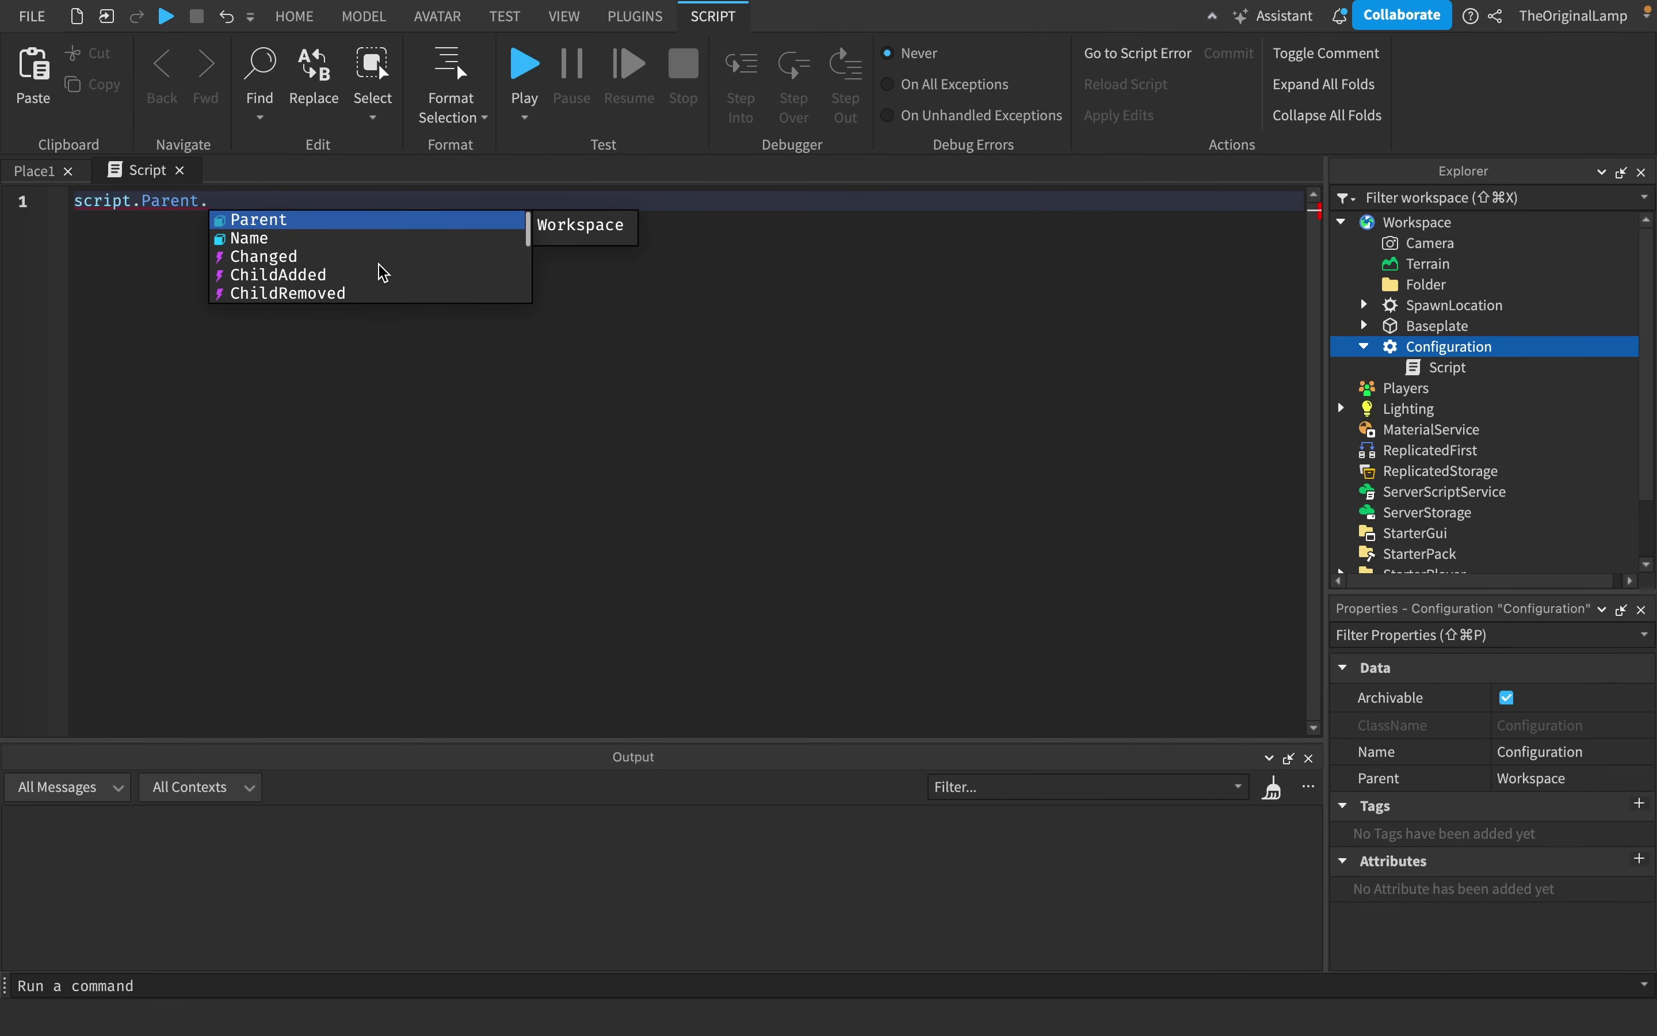
{"action": "scroll", "coordinate": [383, 273], "scroll_direction": "down", "scroll_amount": 2}
{"action": "scroll", "coordinate": [383, 272], "scroll_direction": "down", "scroll_amount": 1}
{"action": "scroll", "coordinate": [383, 272], "scroll_direction": "up", "scroll_amount": 2}
{"action": "key", "text": "BackSpace"}
{"action": "type", "text": ":"}
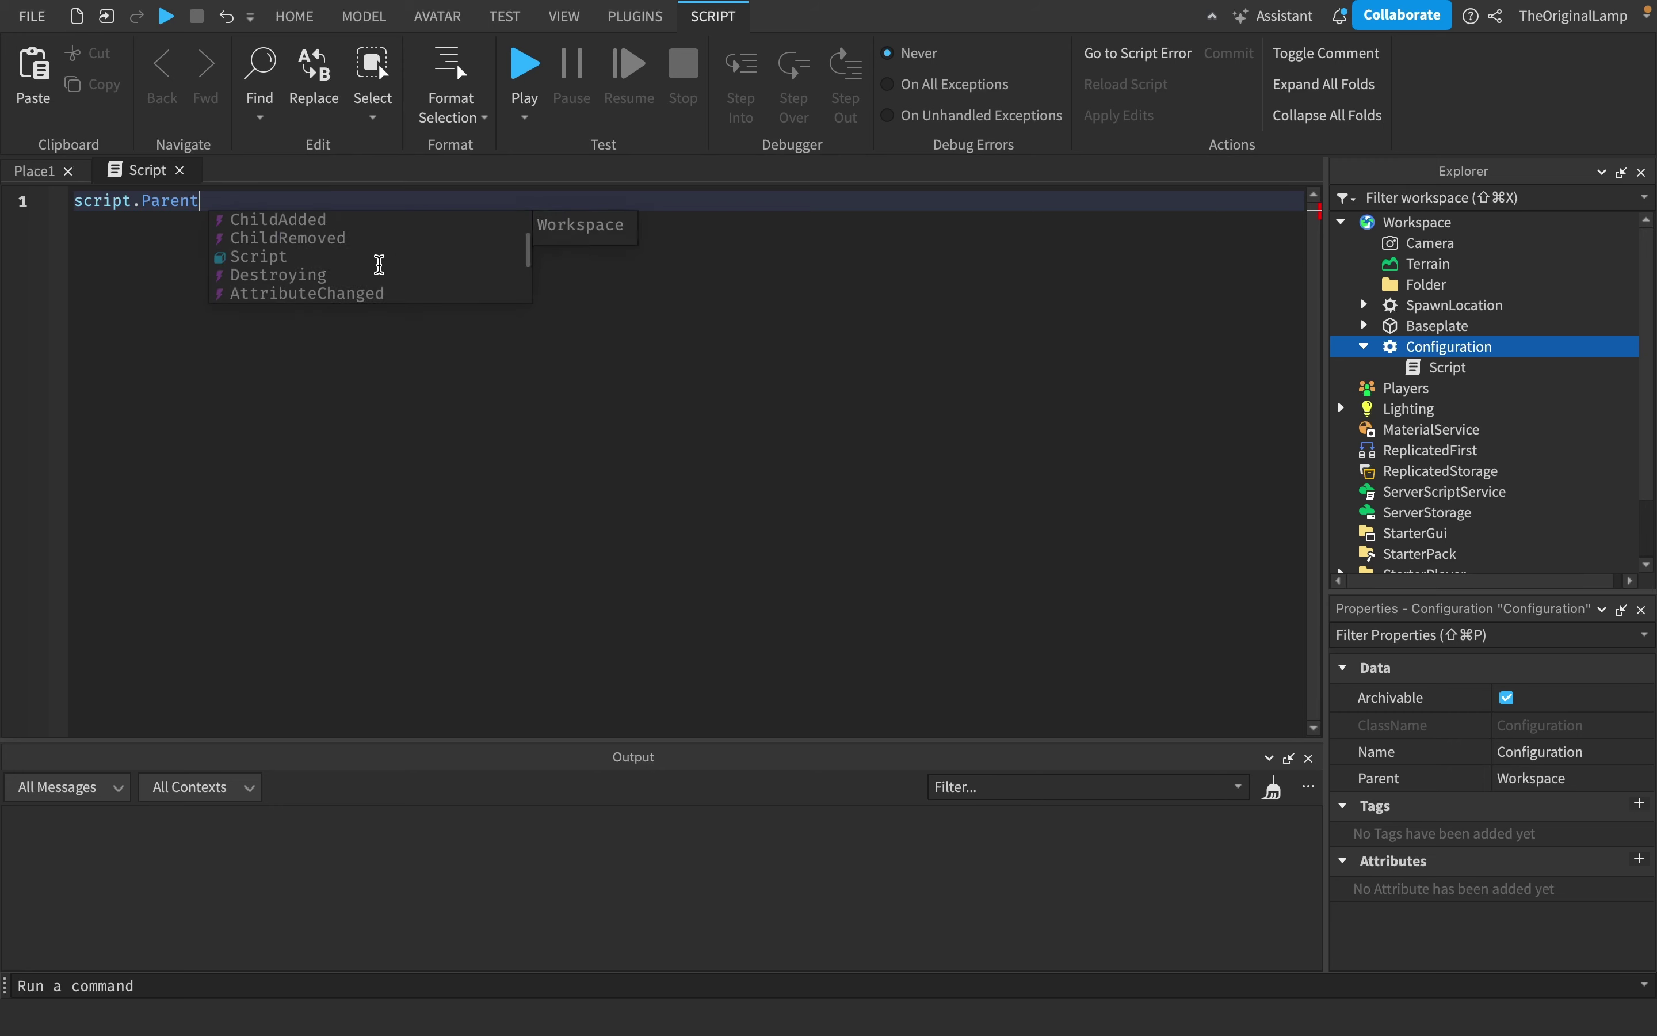
{"action": "scroll", "coordinate": [370, 271], "scroll_direction": "down", "scroll_amount": 6}
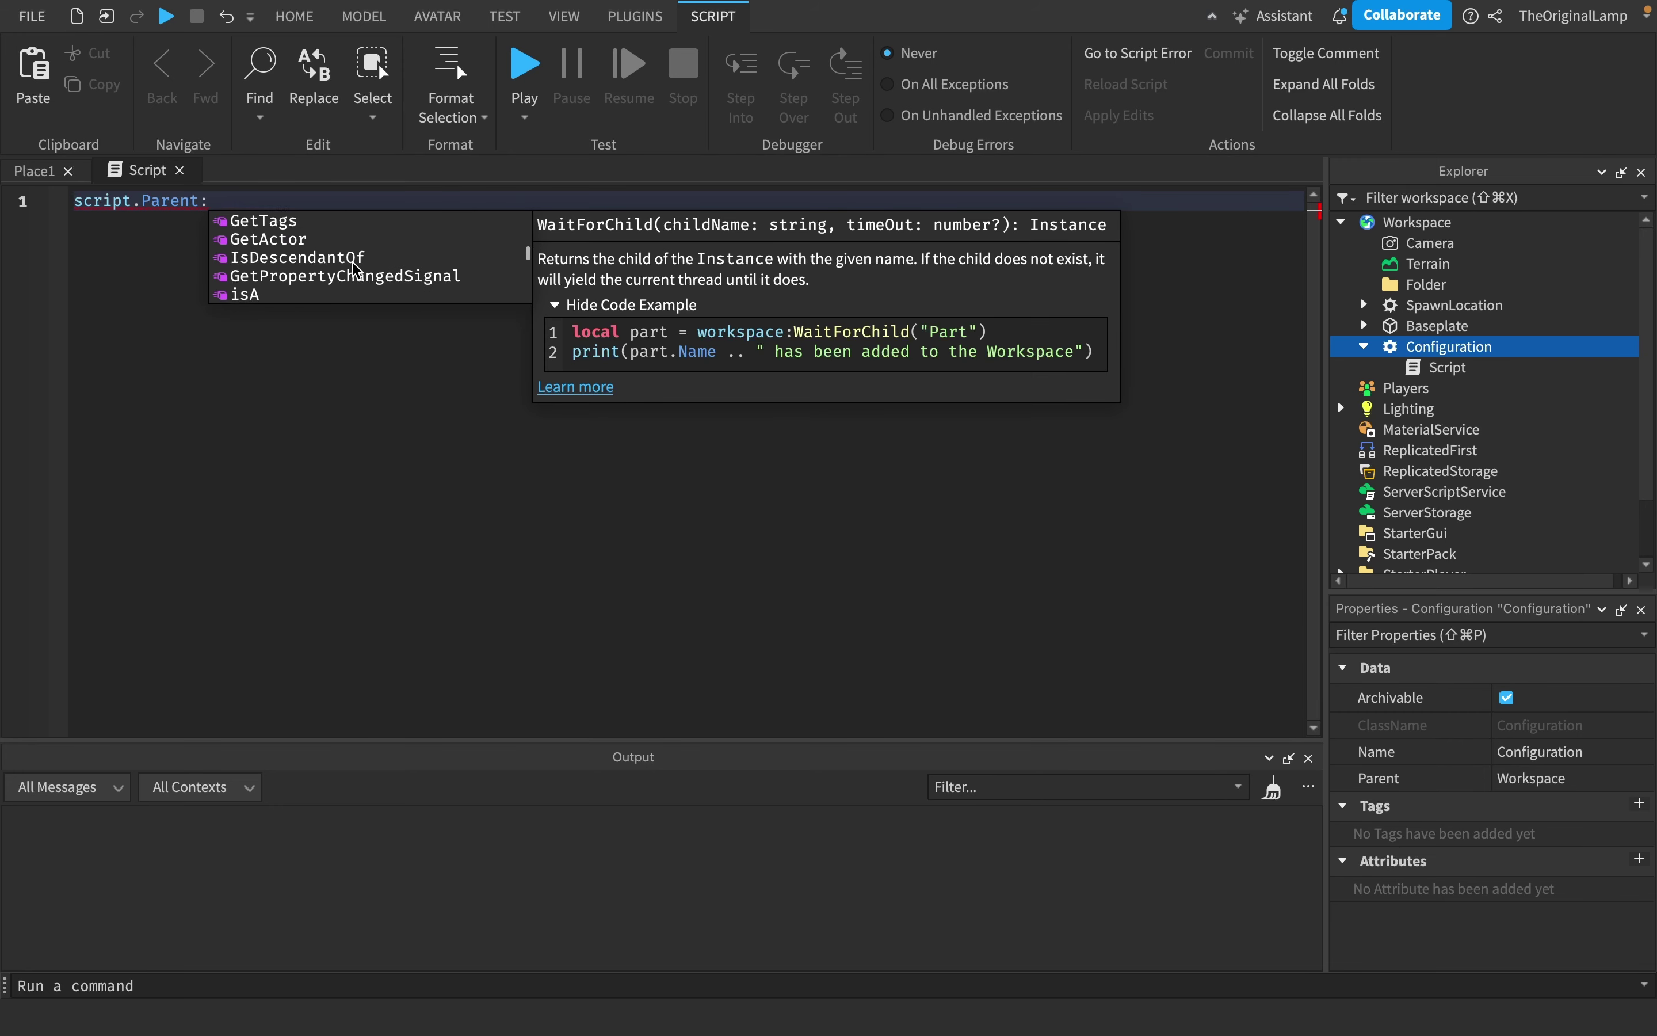
{"action": "scroll", "coordinate": [358, 271], "scroll_direction": "down", "scroll_amount": 5}
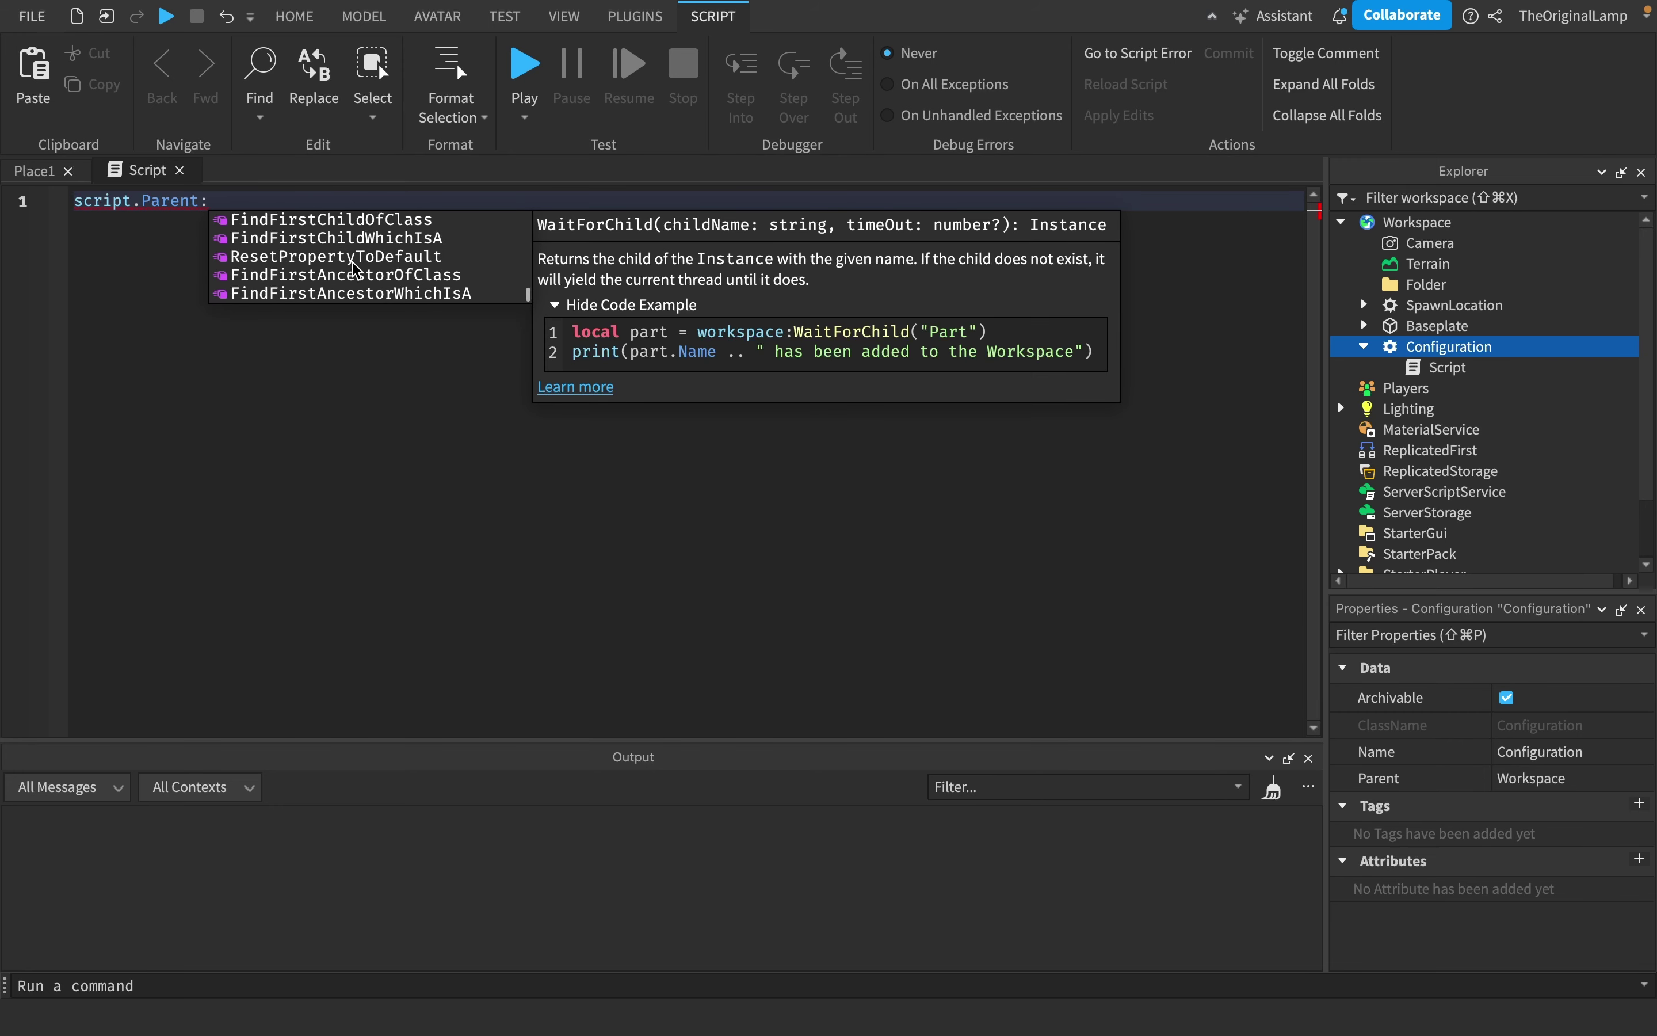
{"action": "scroll", "coordinate": [435, 255], "scroll_direction": "up", "scroll_amount": 8}
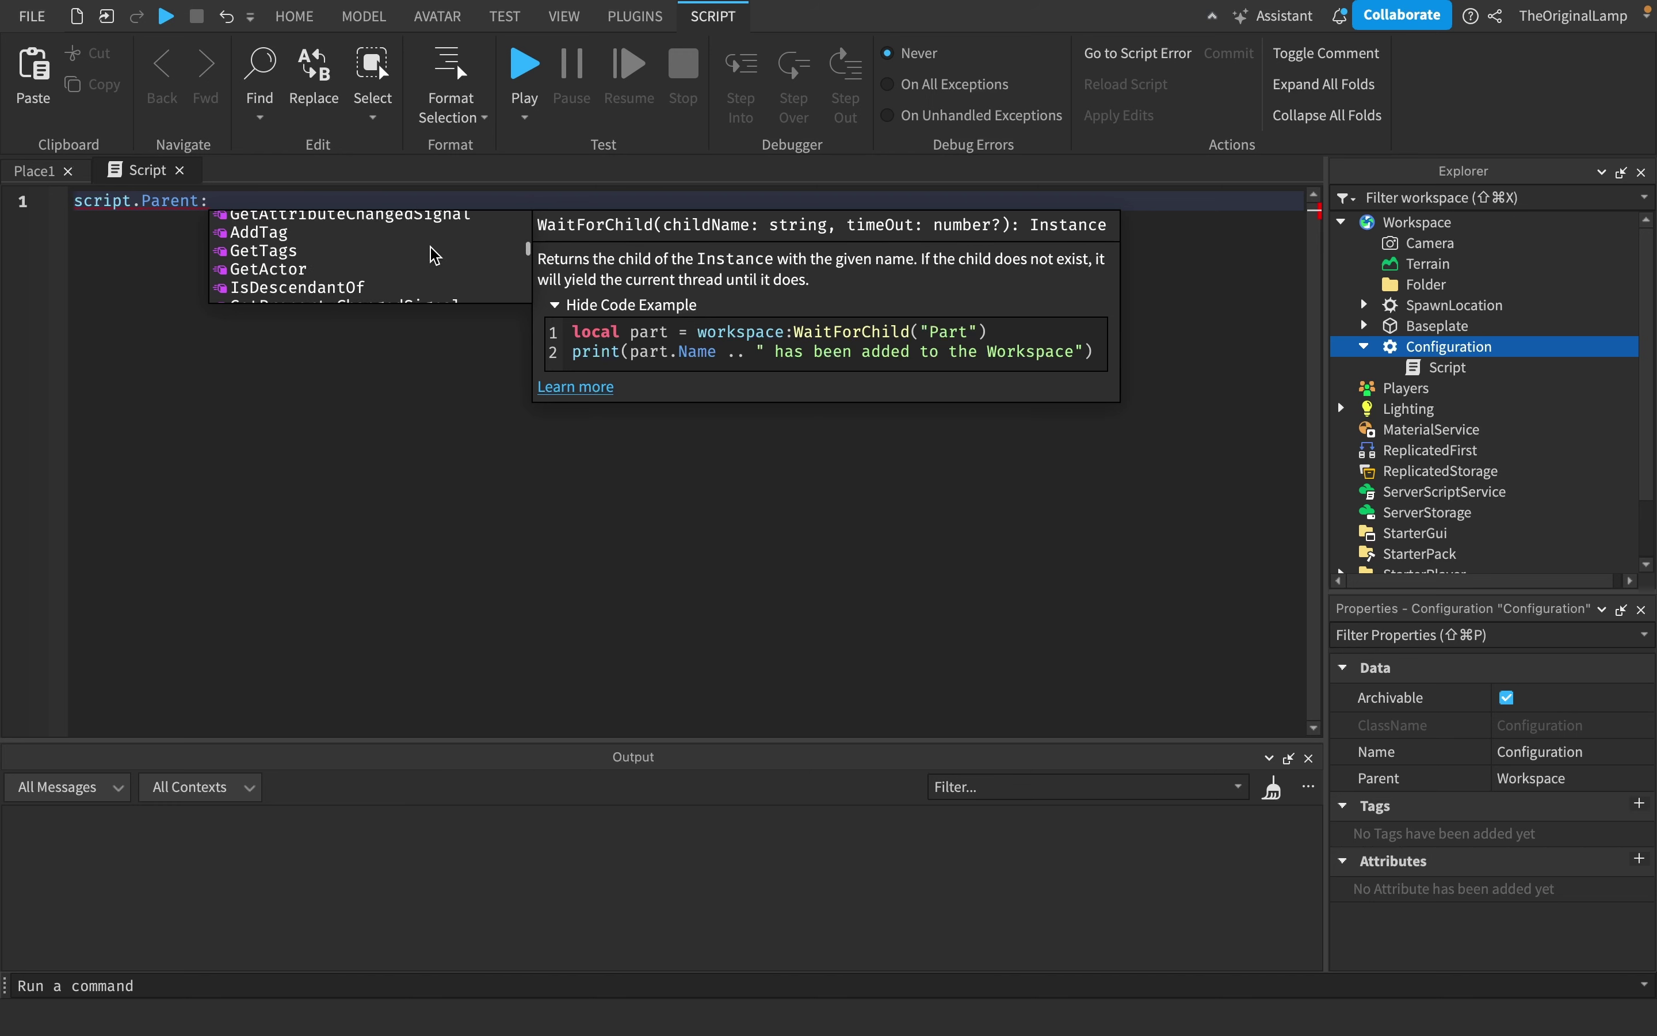
{"action": "scroll", "coordinate": [435, 255], "scroll_direction": "up", "scroll_amount": 3}
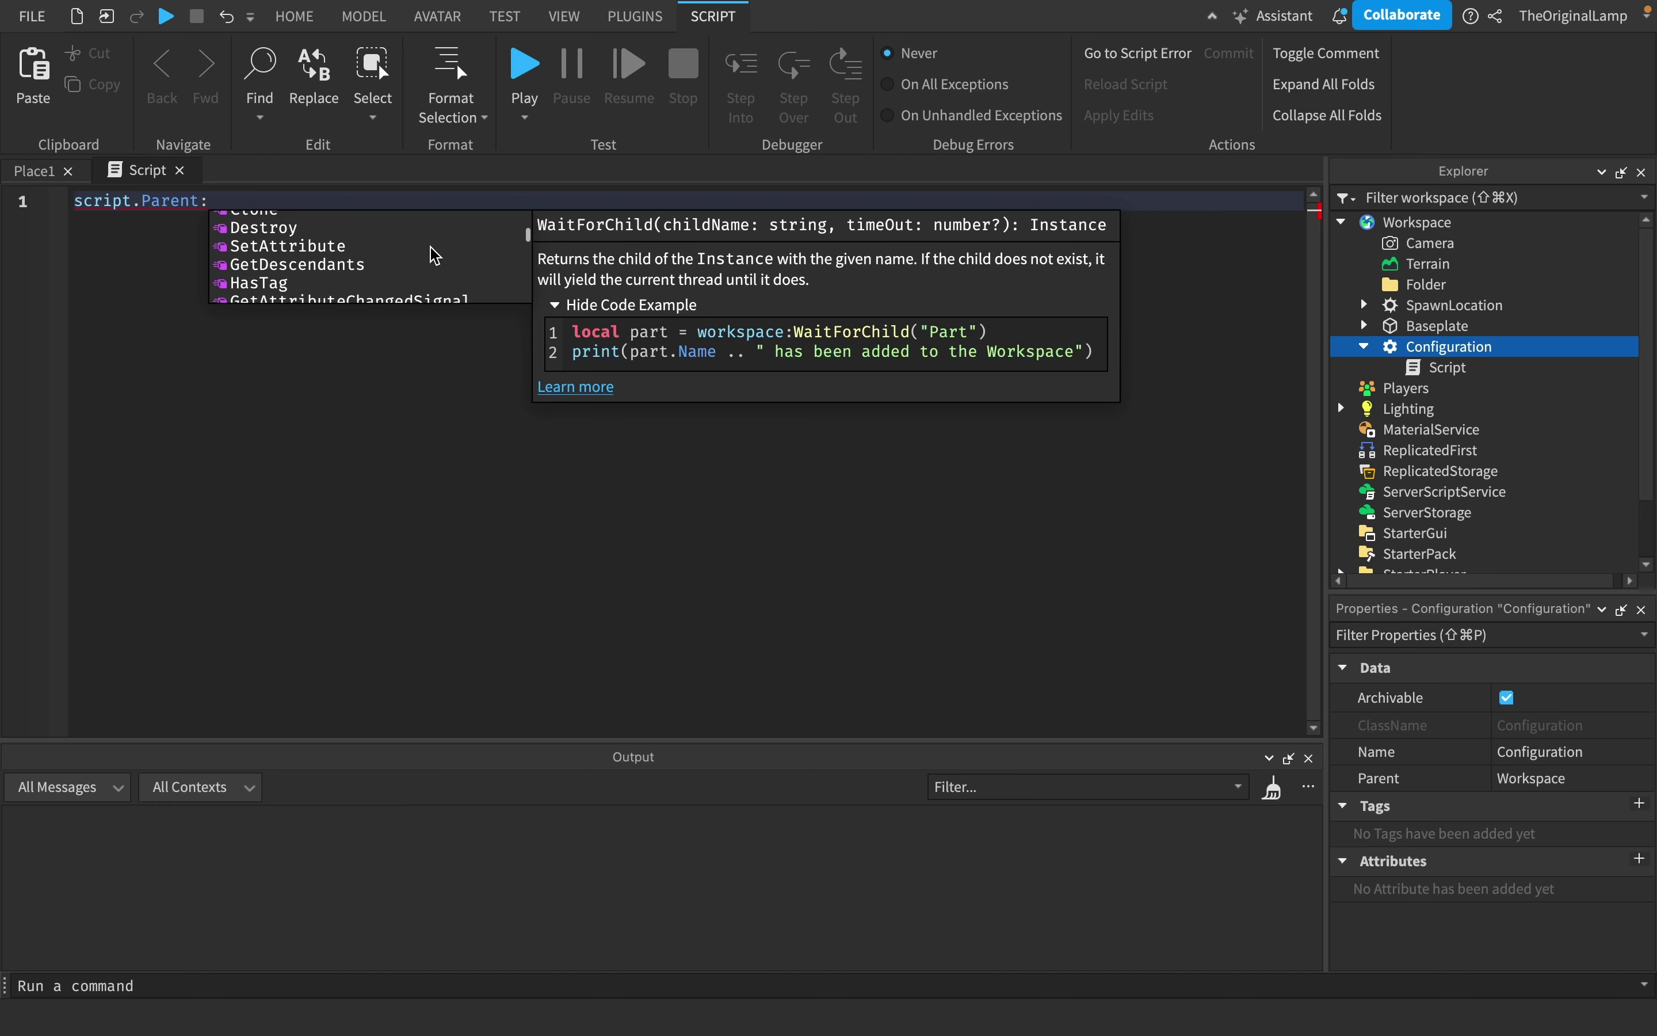
{"action": "left_click", "coordinate": [1416, 370]}
Step: Delete the Script, browse Configuration's 'value' insert options without adding any, then delete the Folder
{"action": "key", "text": "Delete"}
{"action": "left_click", "coordinate": [1404, 349]}
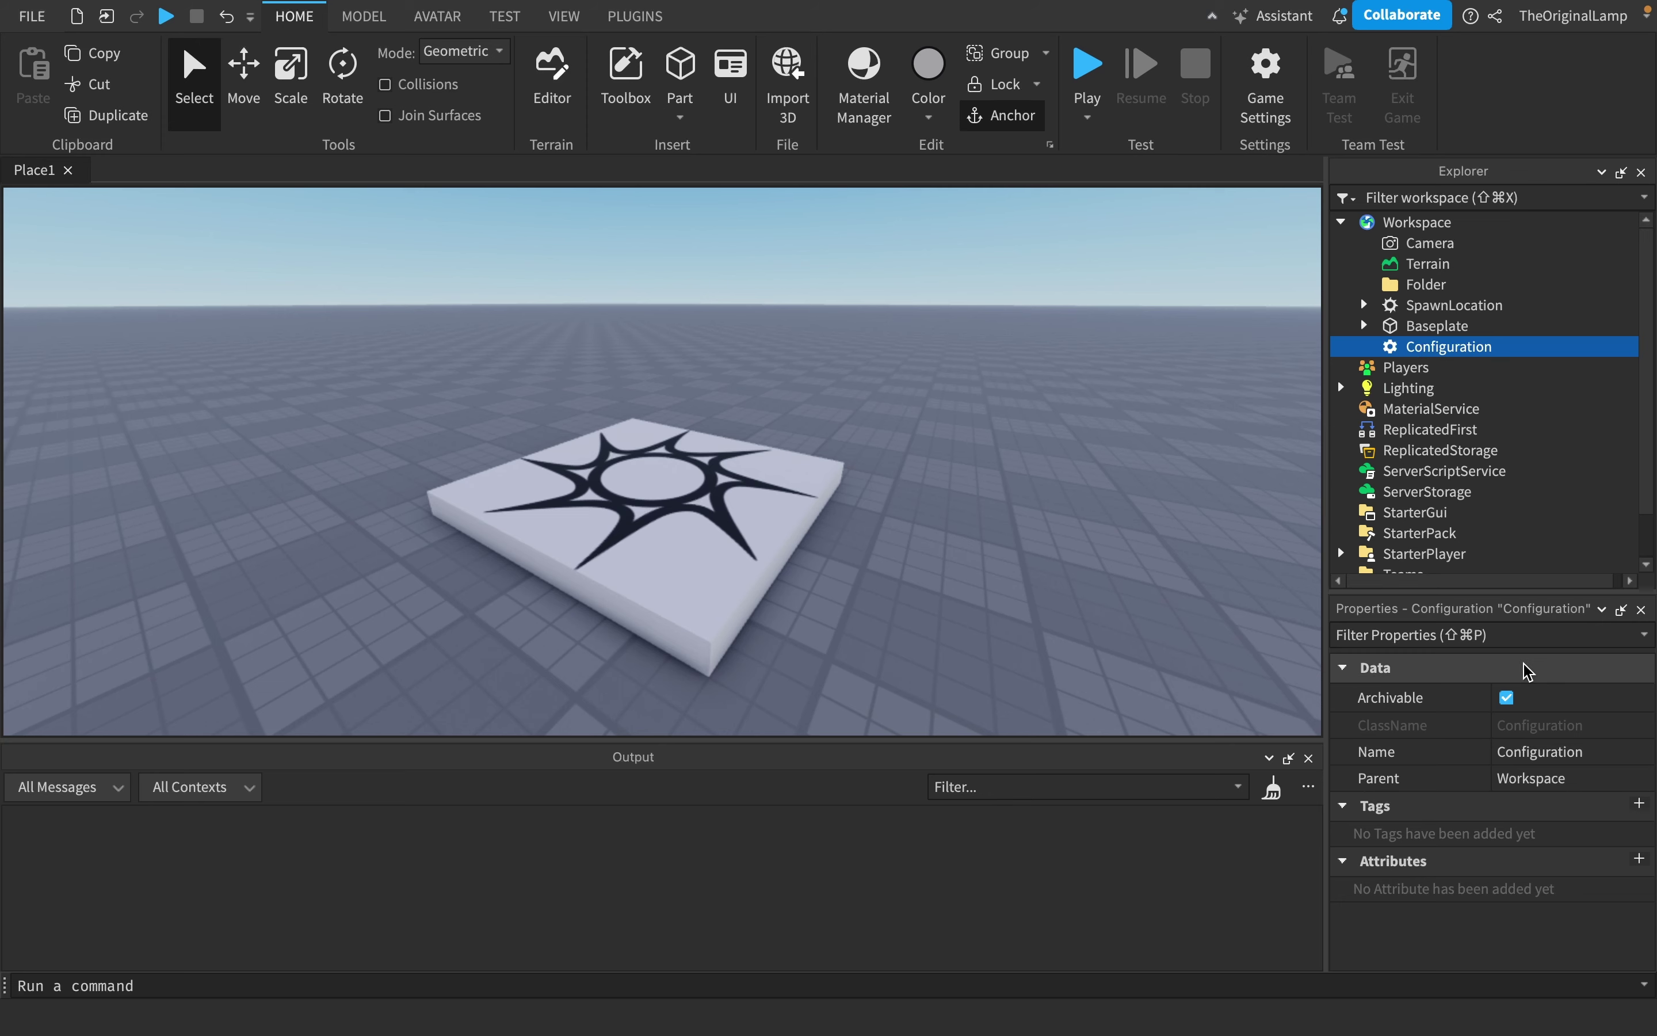
{"action": "left_click", "coordinate": [1510, 346]}
{"action": "key", "text": "Escape"}
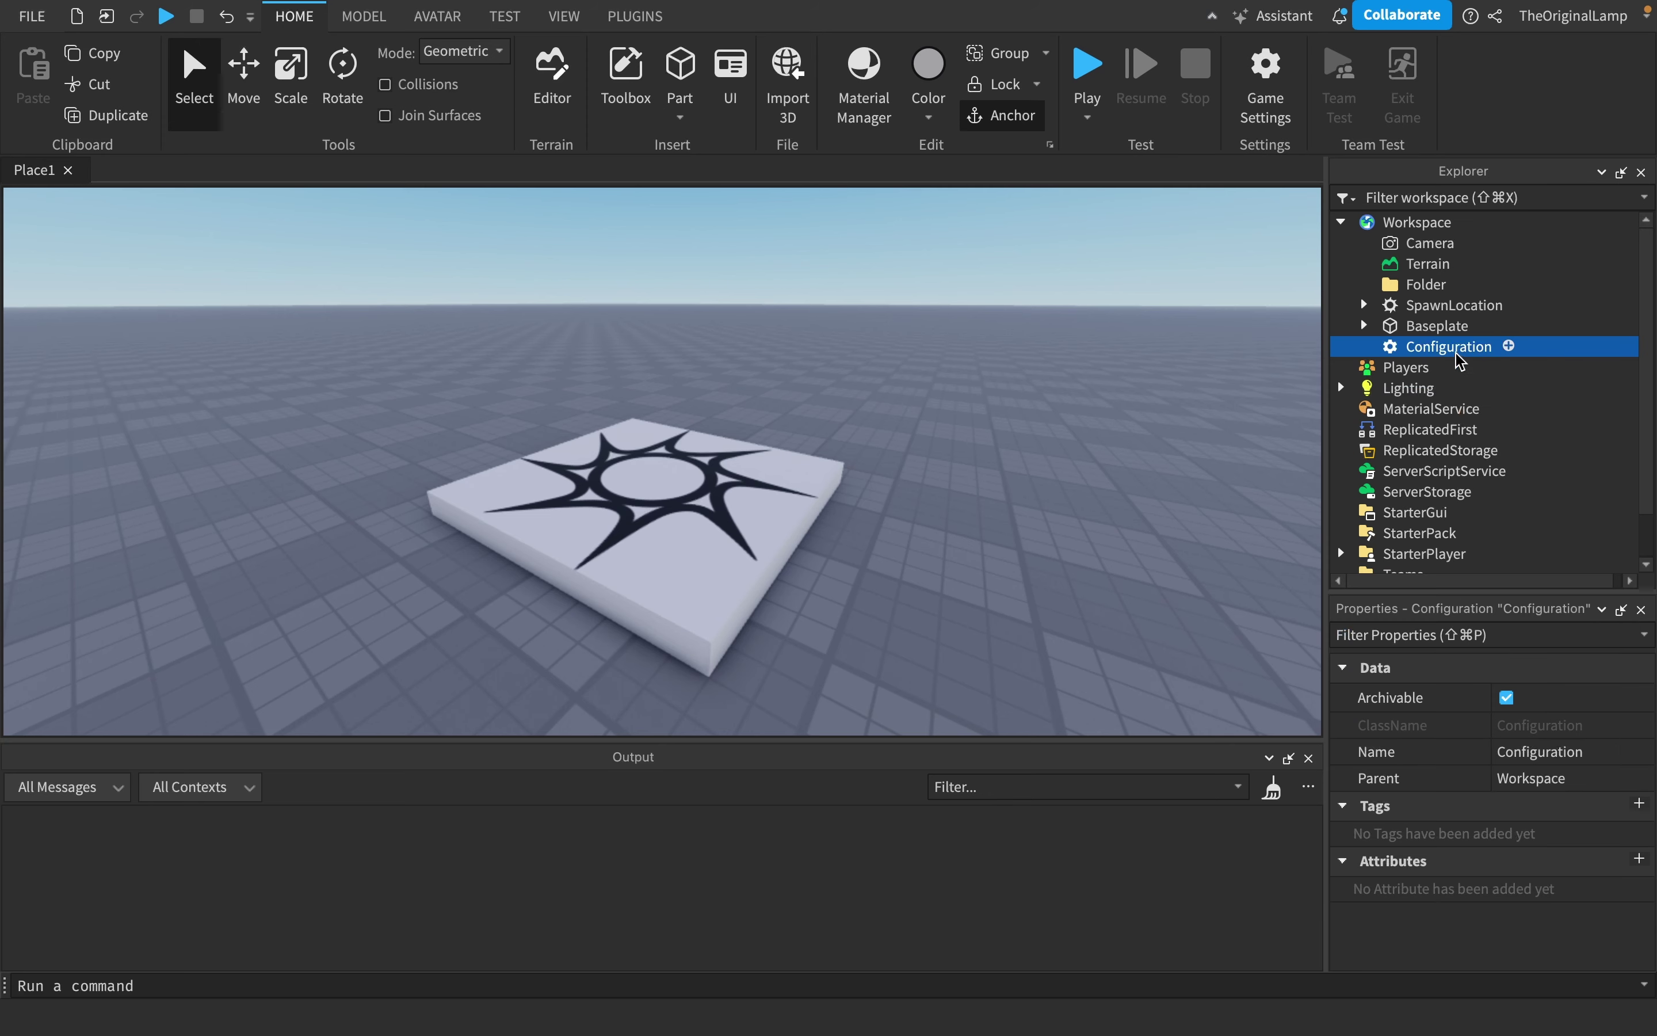
{"action": "left_click", "coordinate": [1509, 346]}
{"action": "type", "text": "value"}
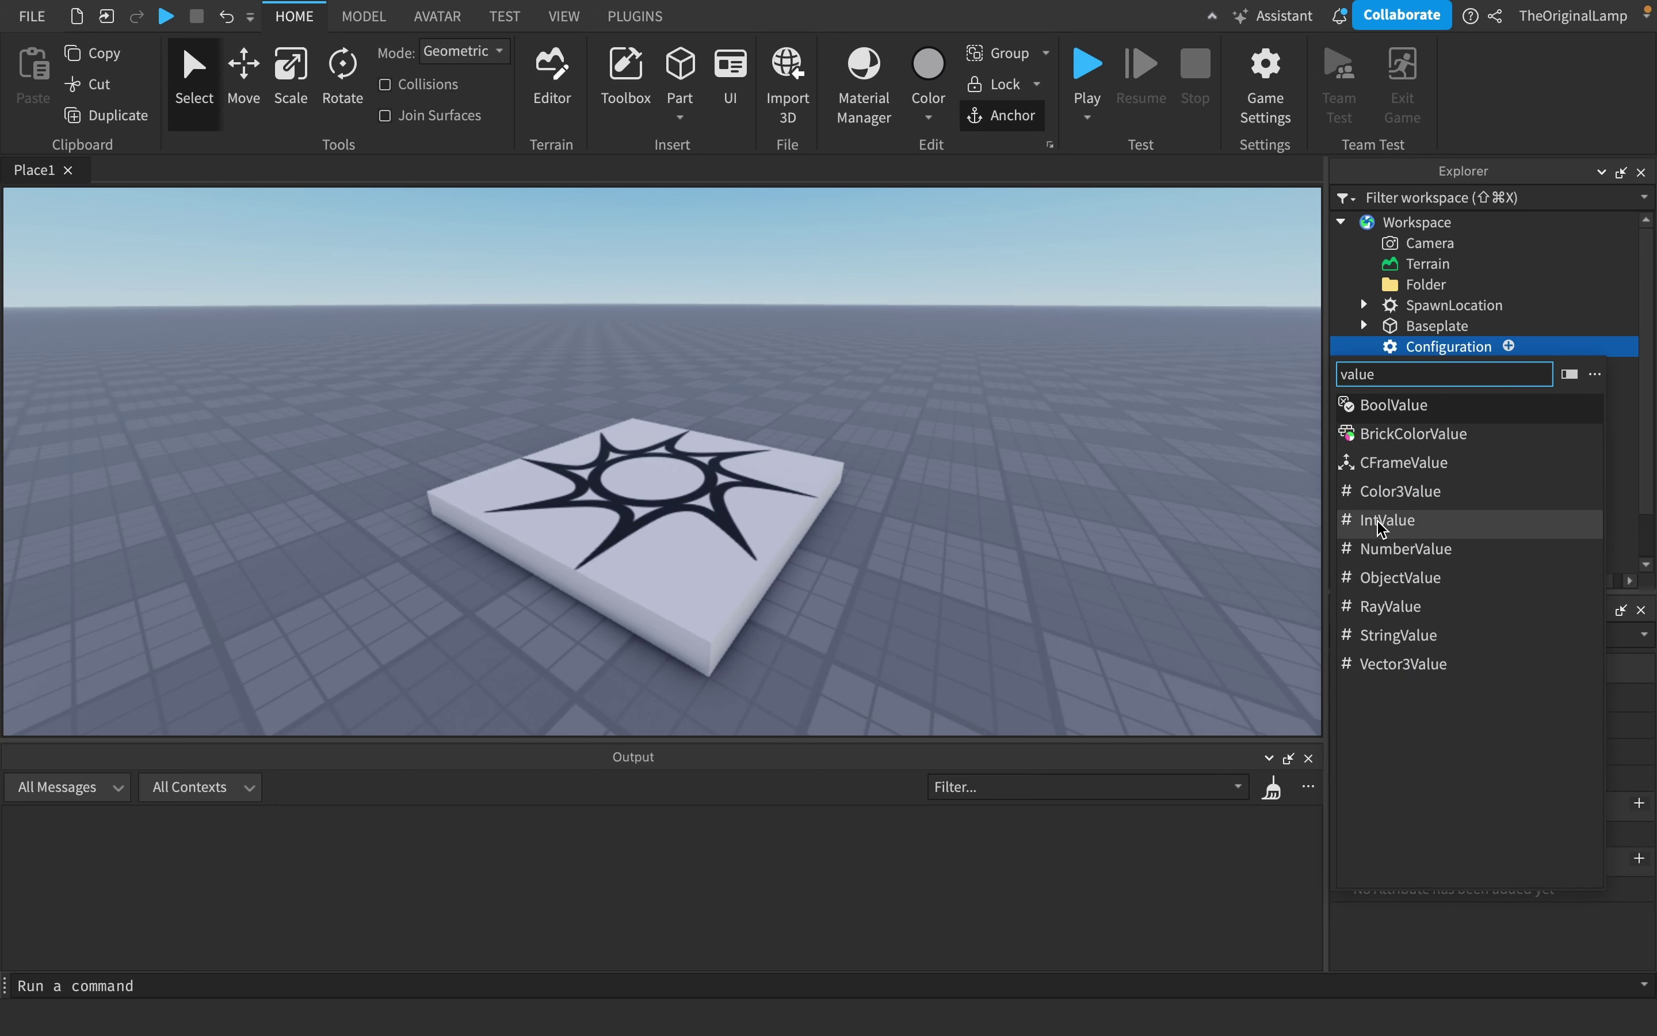
{"action": "key", "text": "Escape"}
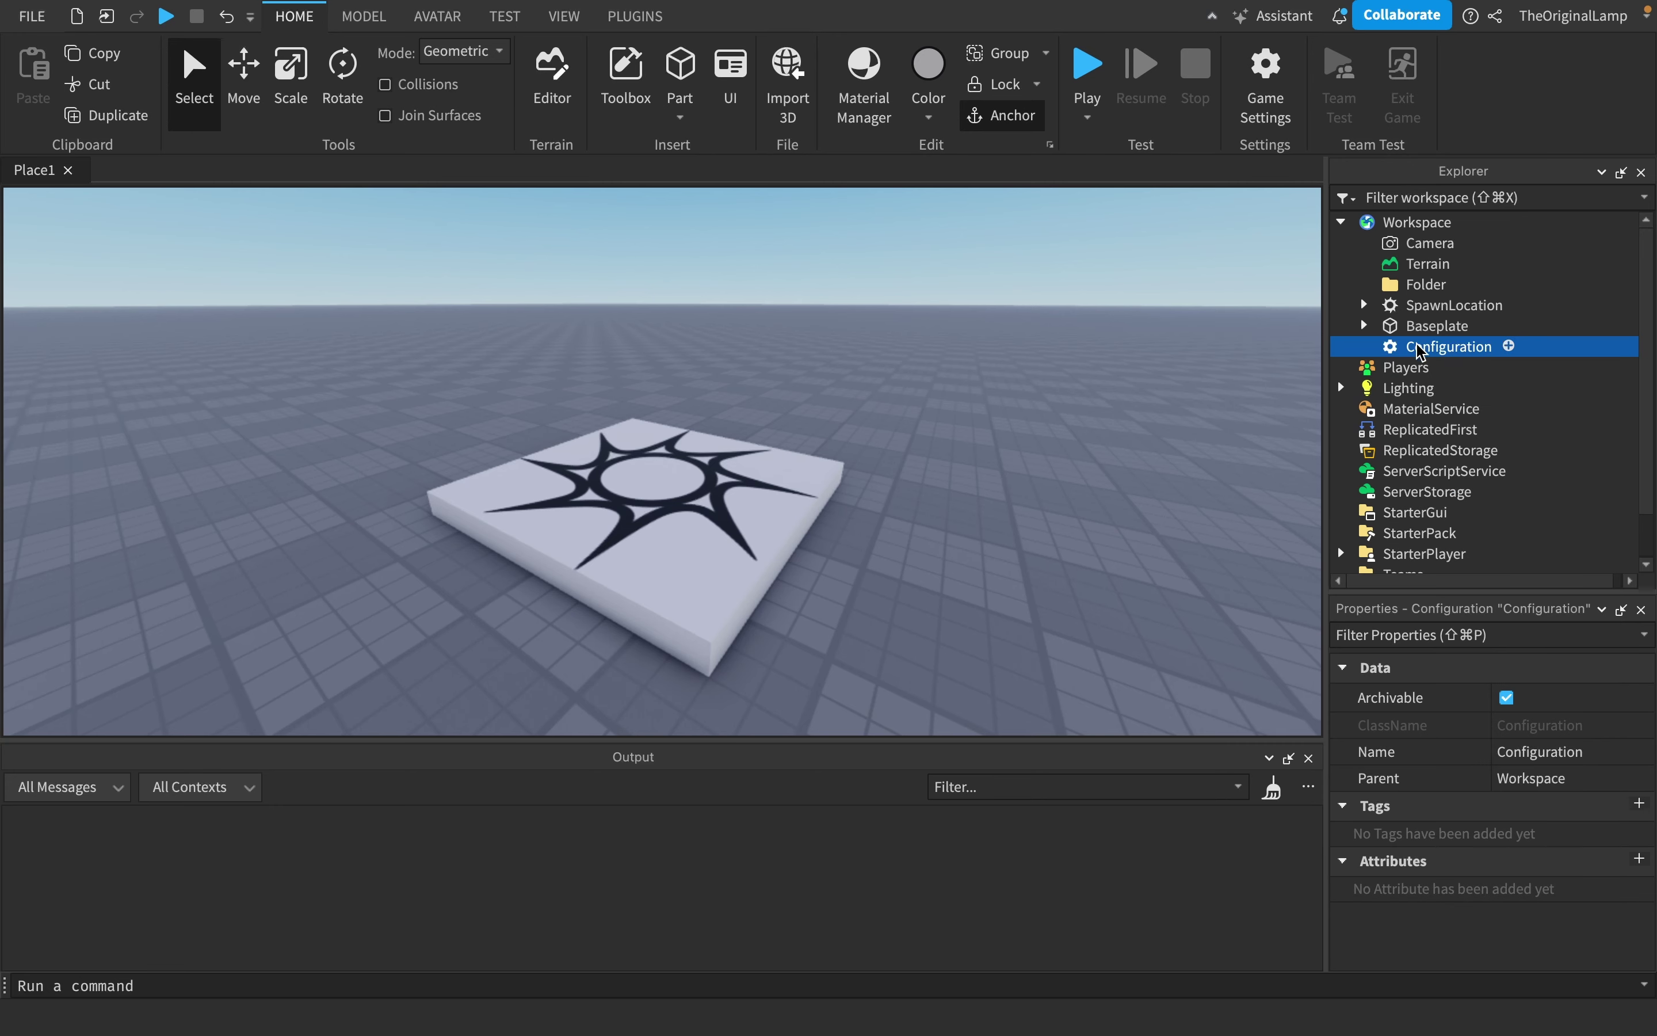
{"action": "left_click", "coordinate": [1430, 288]}
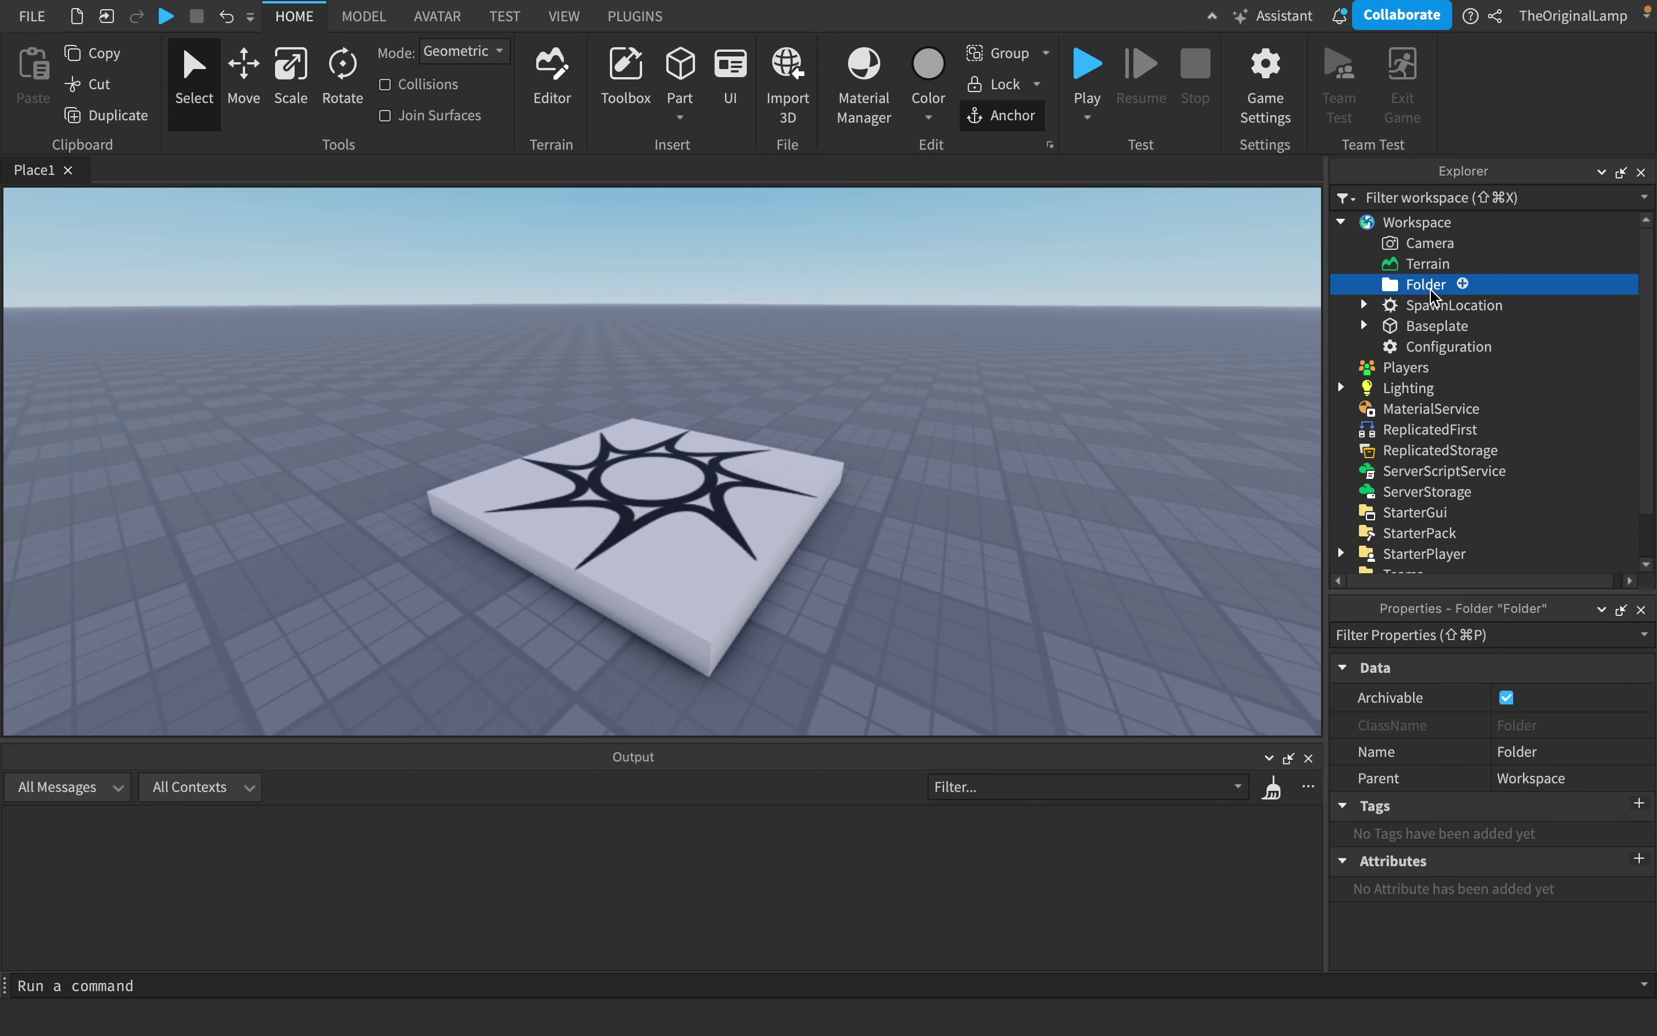
{"action": "key", "text": "Delete"}
Step: Insert a Tool into Workspace and rename it Sword
{"action": "left_click", "coordinate": [1441, 326]}
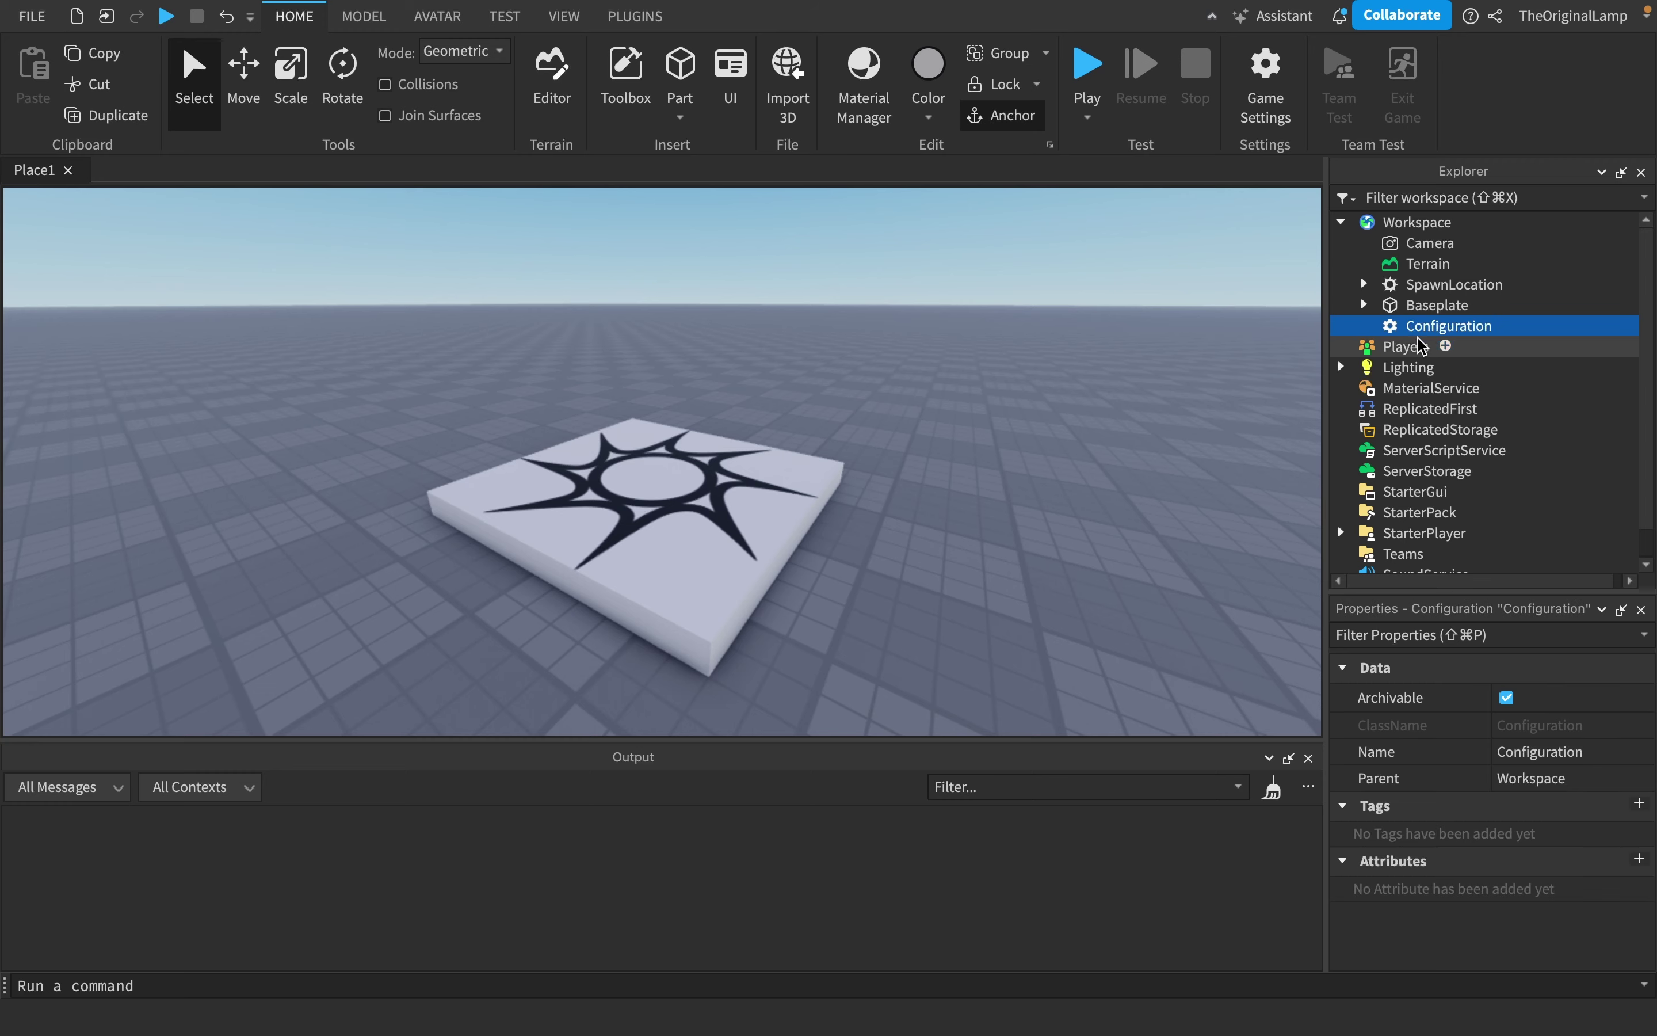
{"action": "left_click", "coordinate": [1469, 223]}
{"action": "type", "text": "tool"}
{"action": "left_click", "coordinate": [1408, 286]}
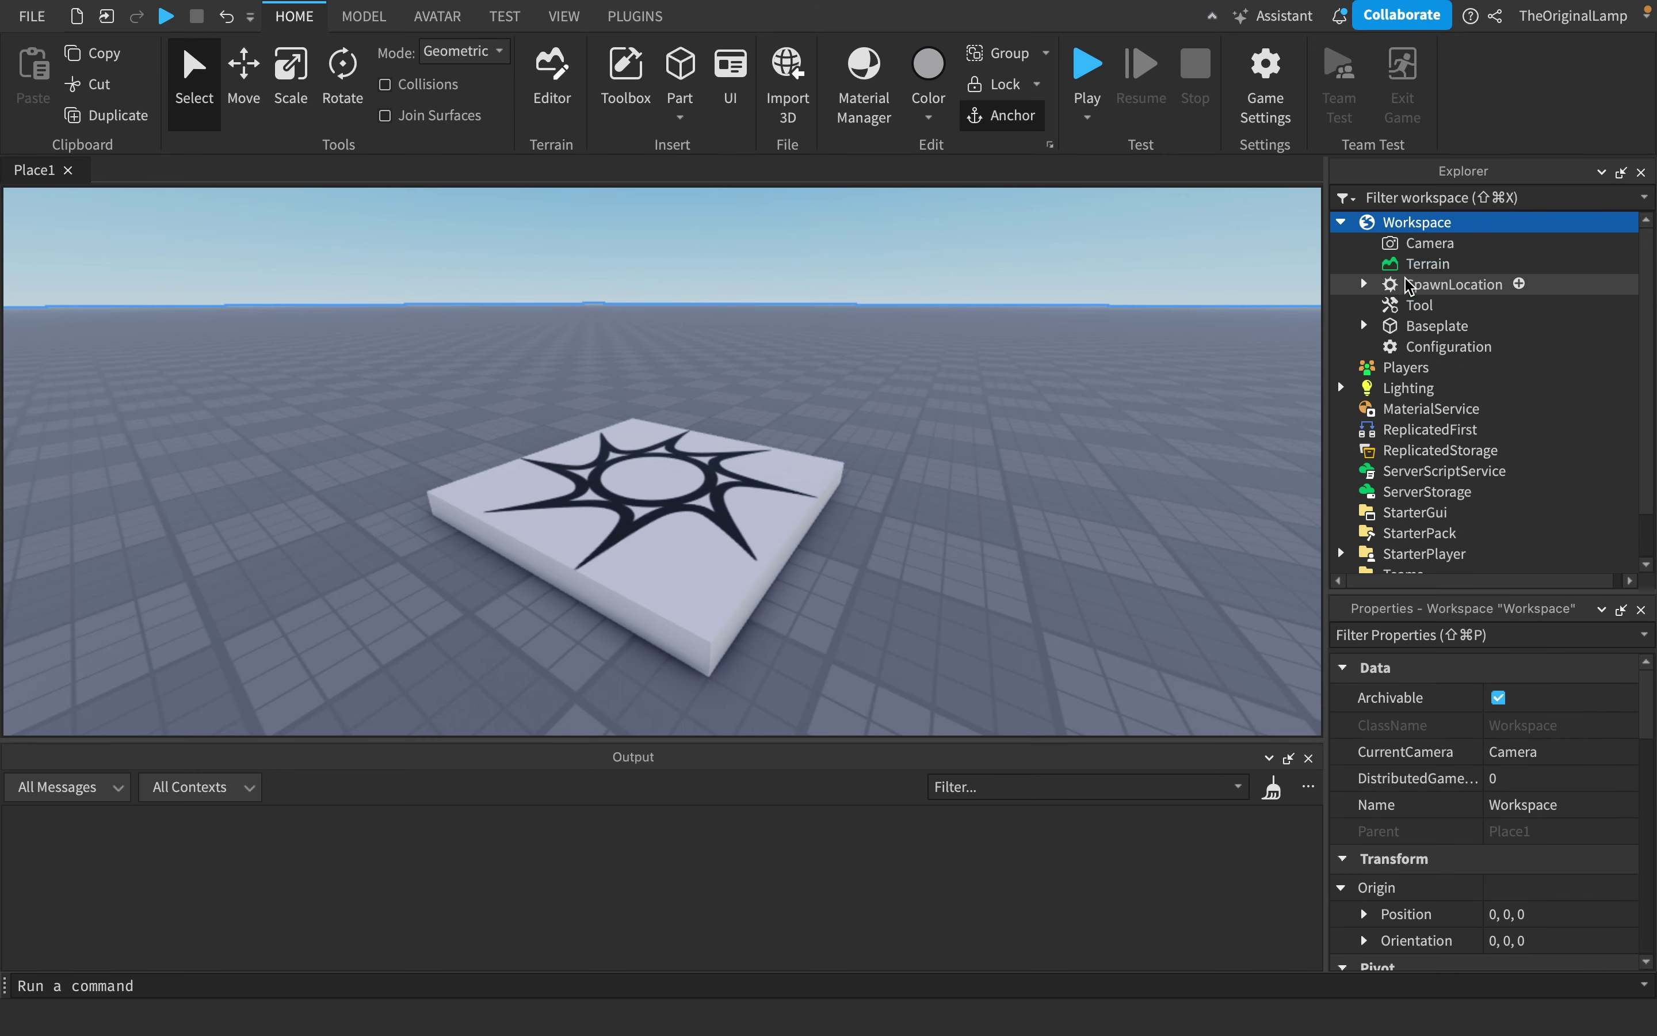
{"action": "double_click", "coordinate": [1422, 305]}
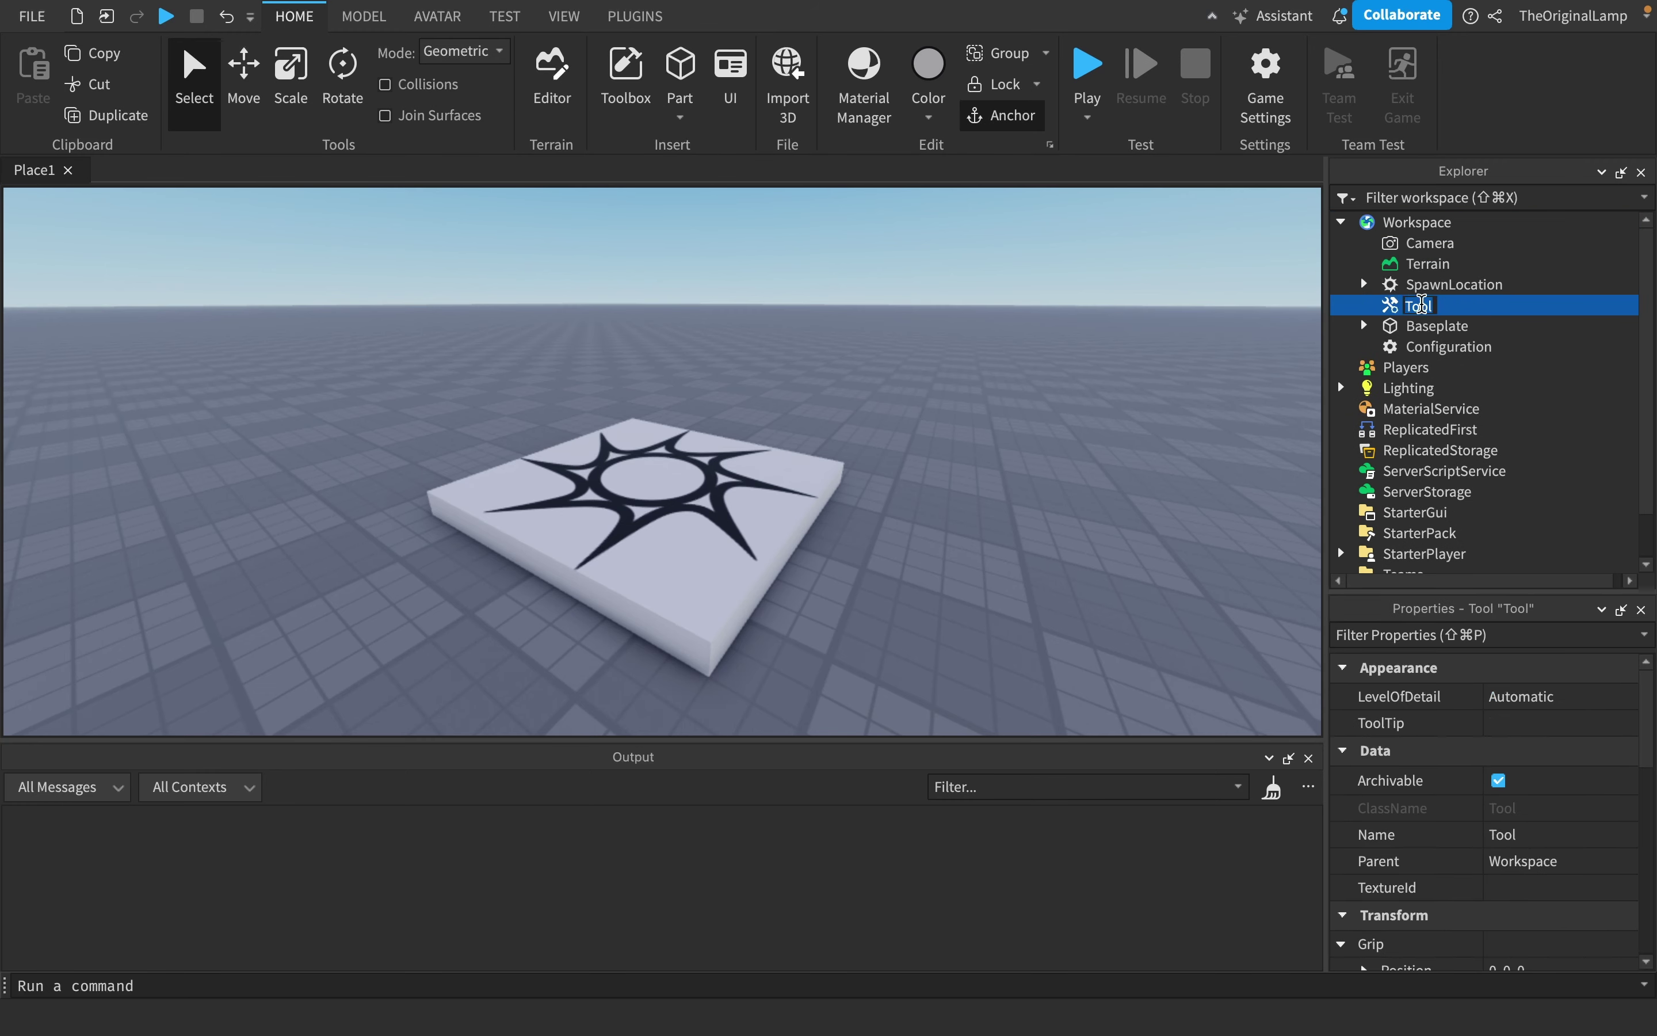
{"action": "type", "text": "Sword"}
{"action": "key", "text": "Return"}
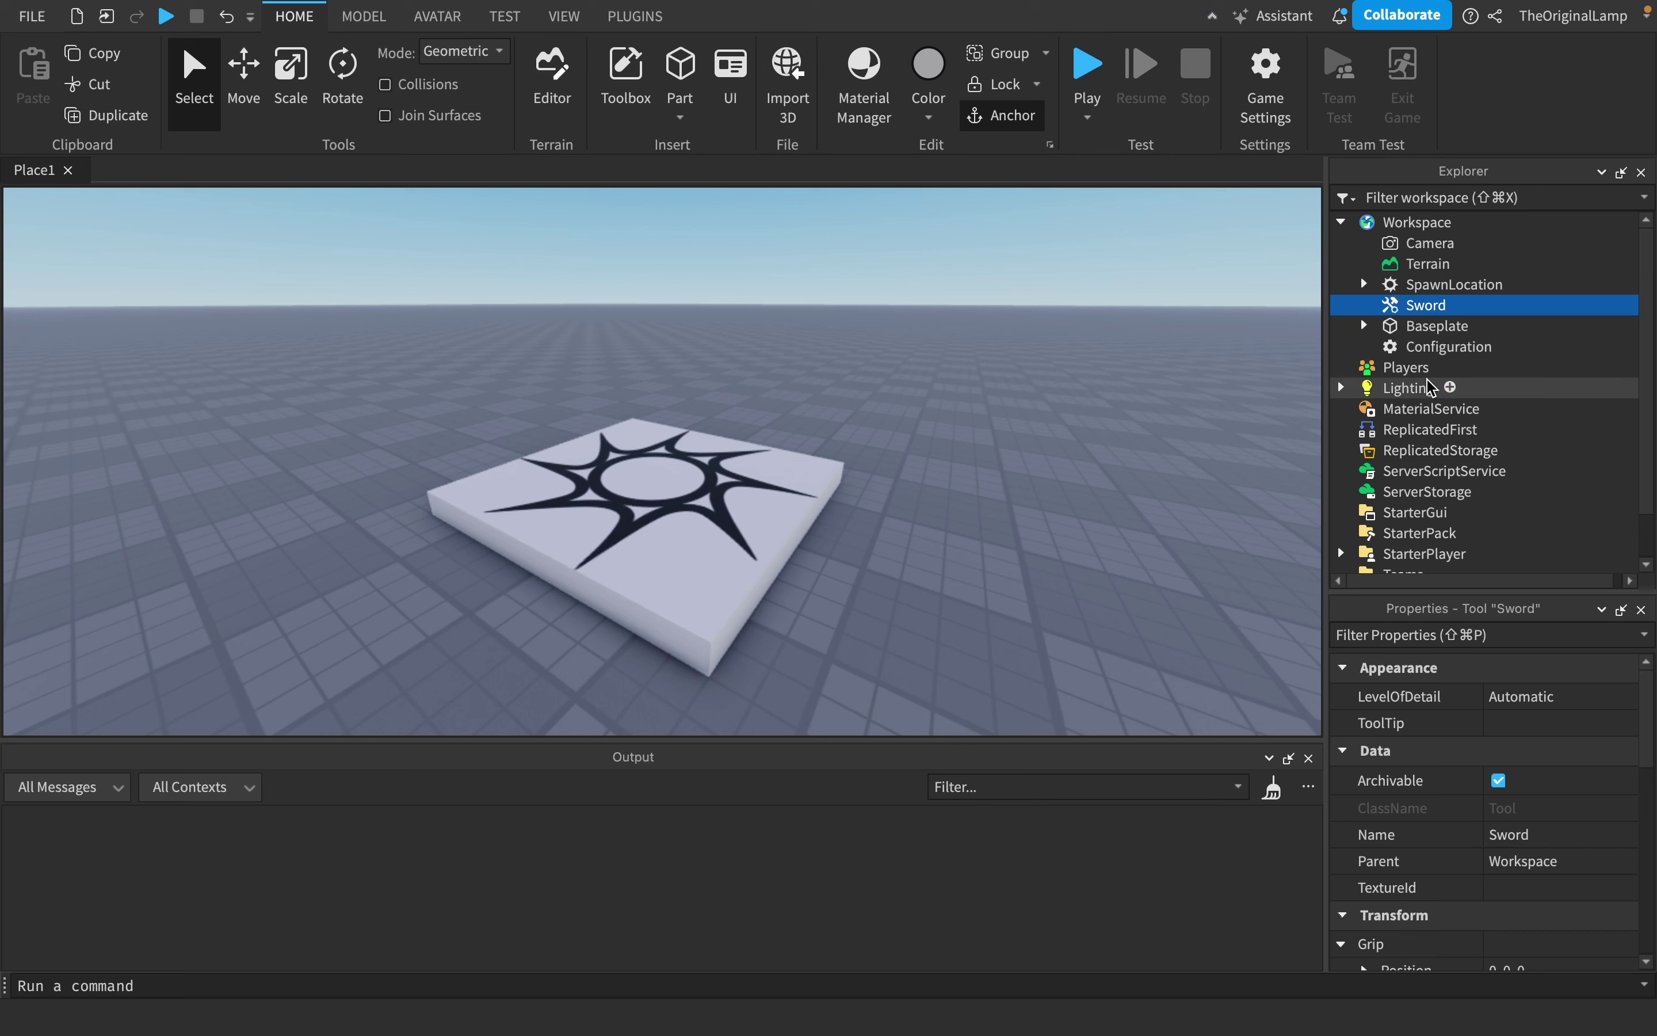
Step: Move the Configuration into Sword and add an IntValue named Damage to it
{"action": "left_click_drag", "start_coordinate": [1446, 346], "coordinate": [1435, 306]}
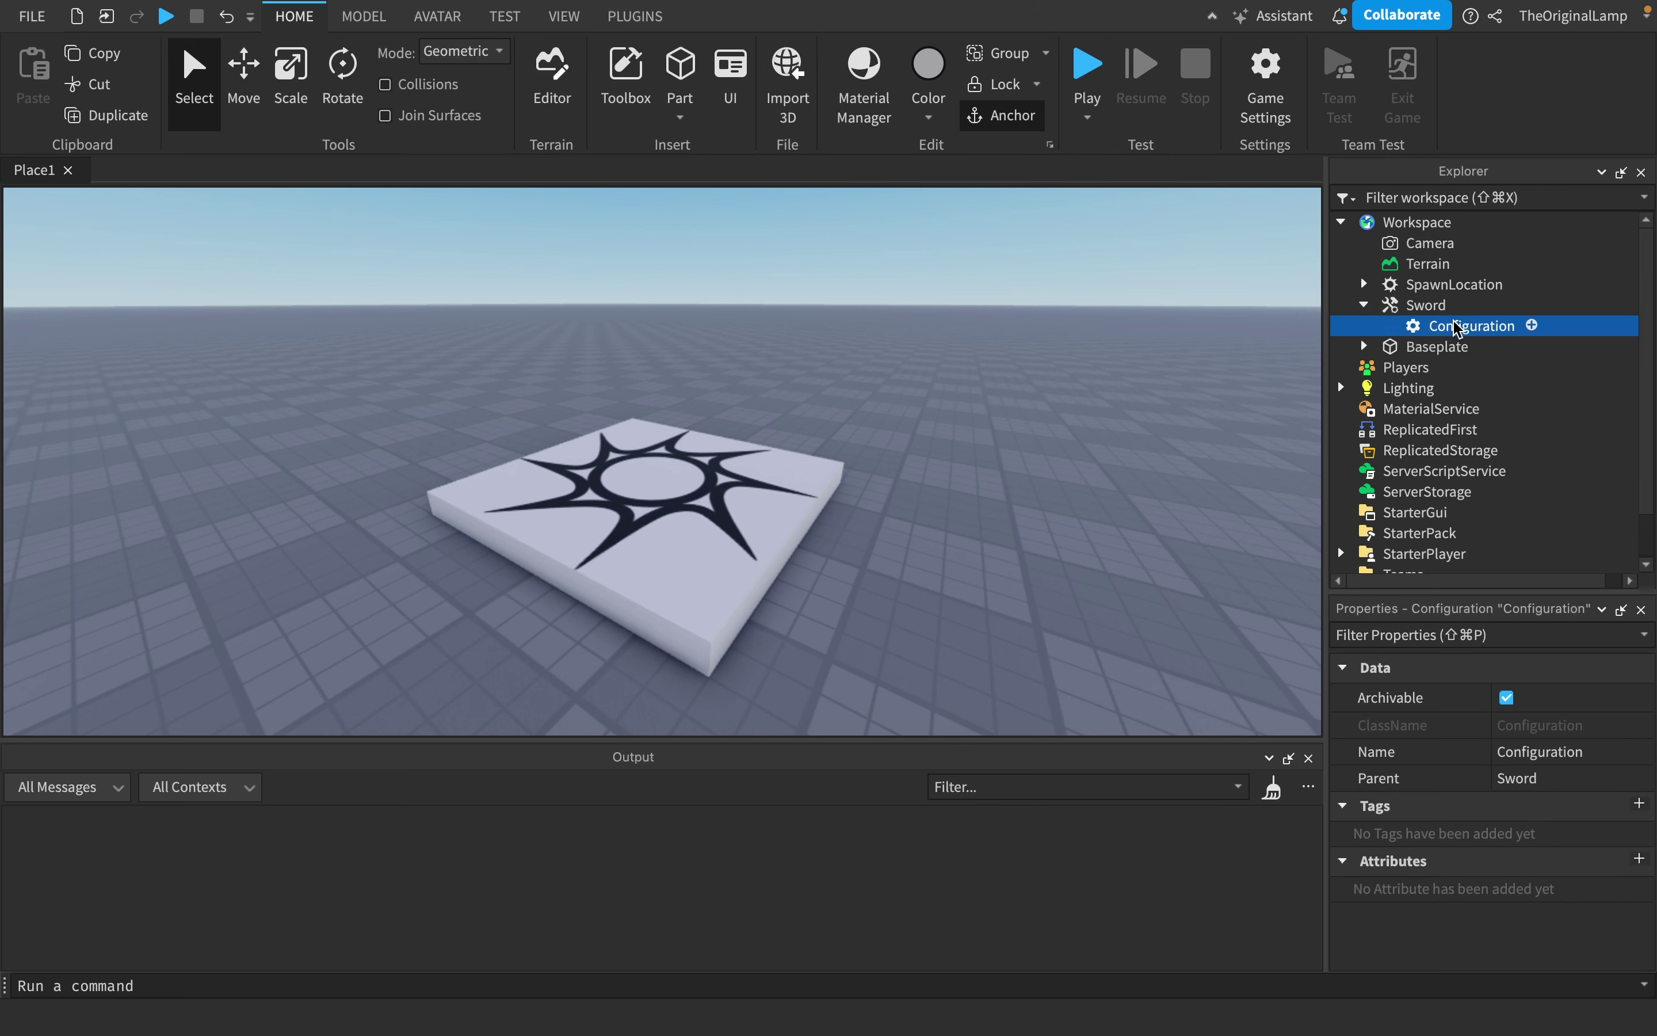
{"action": "left_click", "coordinate": [1533, 325]}
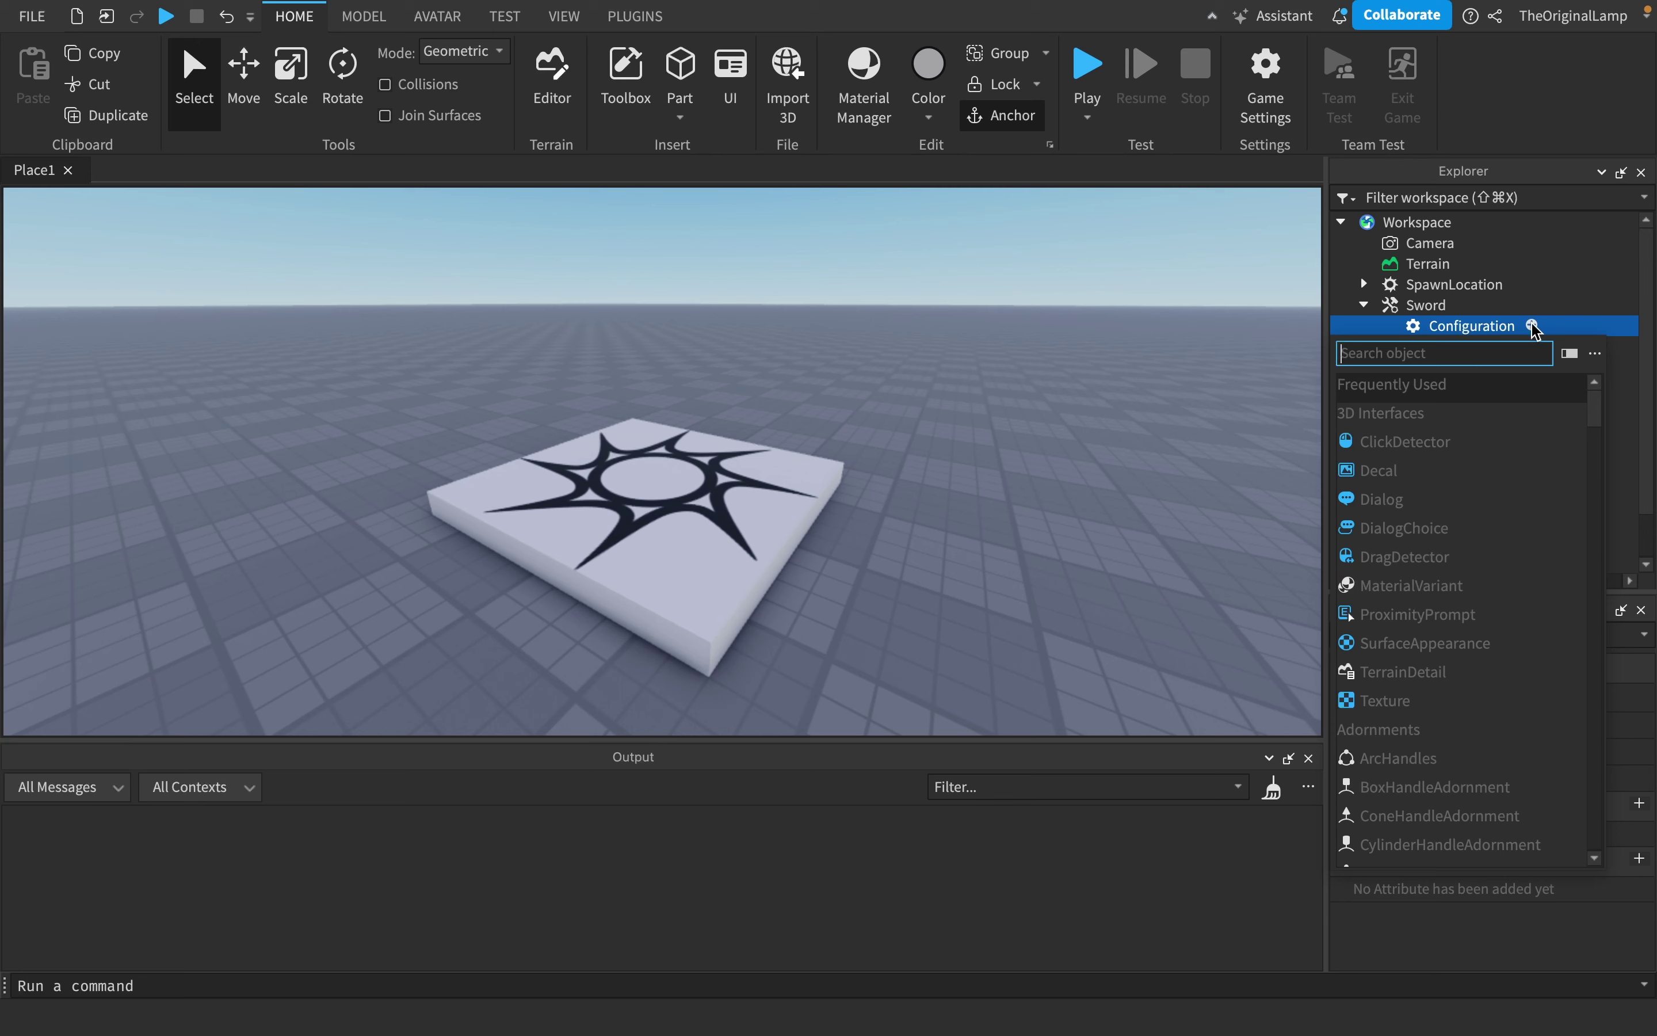
{"action": "type", "text": "intvalue"}
{"action": "left_click", "coordinate": [1417, 381]}
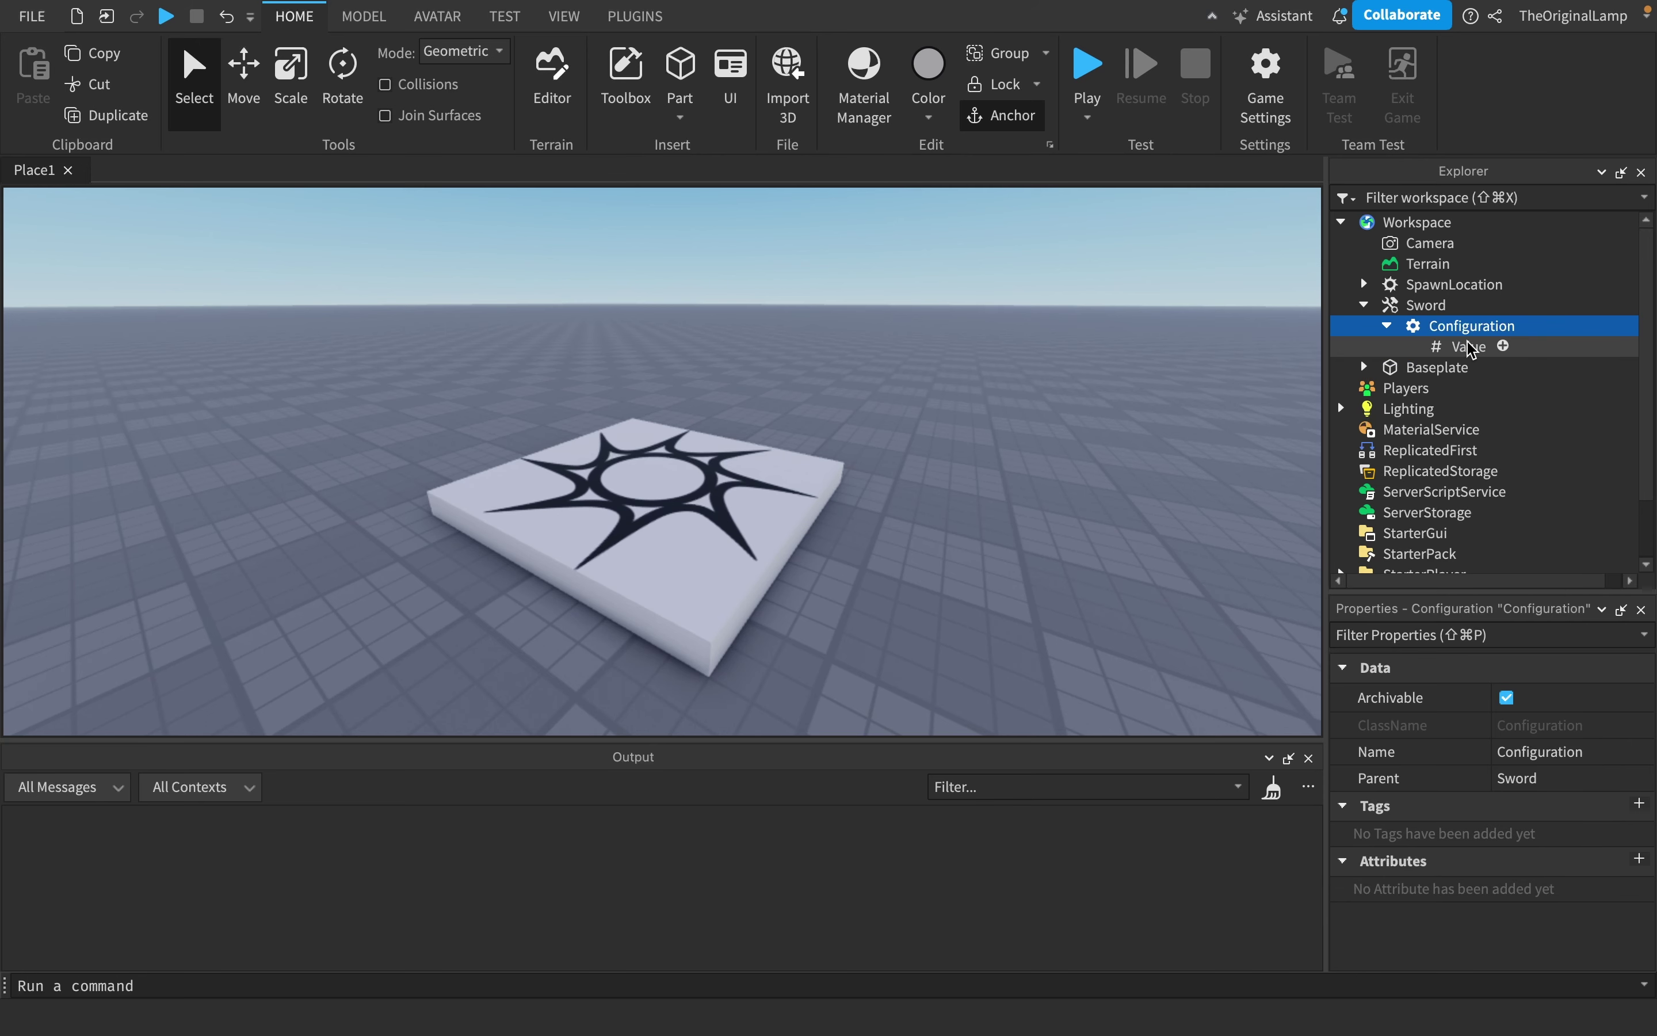
{"action": "type", "text": "Dam"}
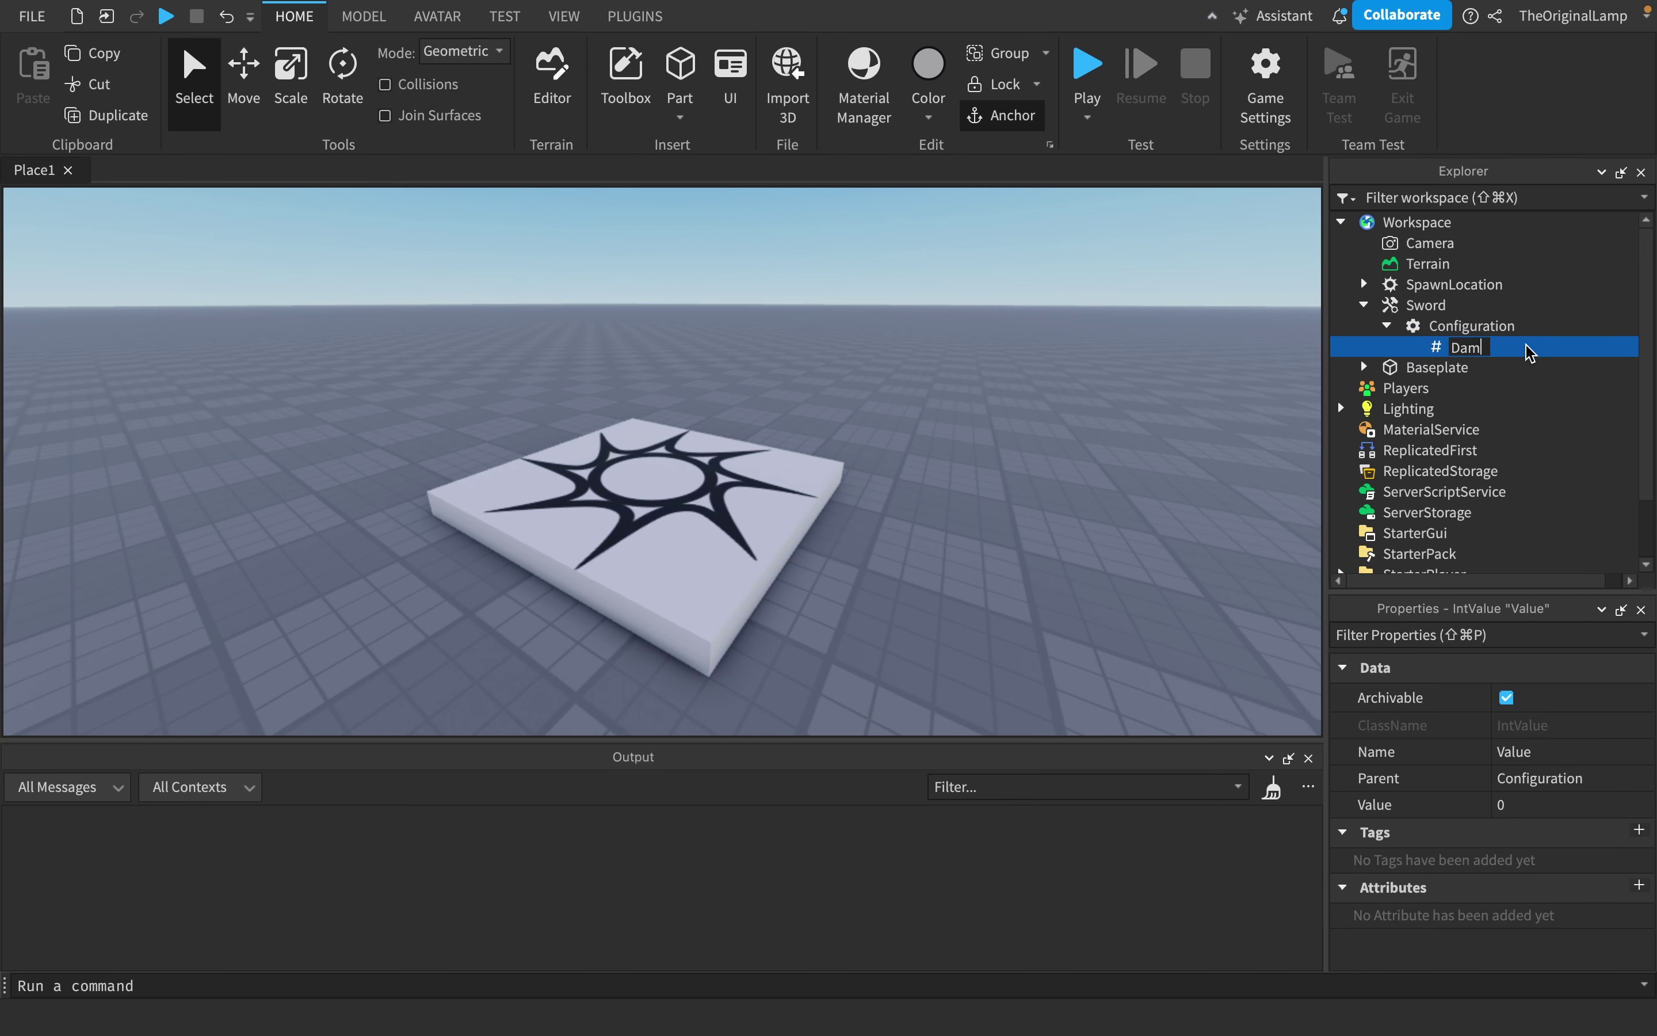
{"action": "type", "text": "age"}
{"action": "key", "text": "Return"}
Step: Add a second IntValue named Range to the Configuration
{"action": "left_click", "coordinate": [1499, 325]}
{"action": "left_click", "coordinate": [1532, 325]}
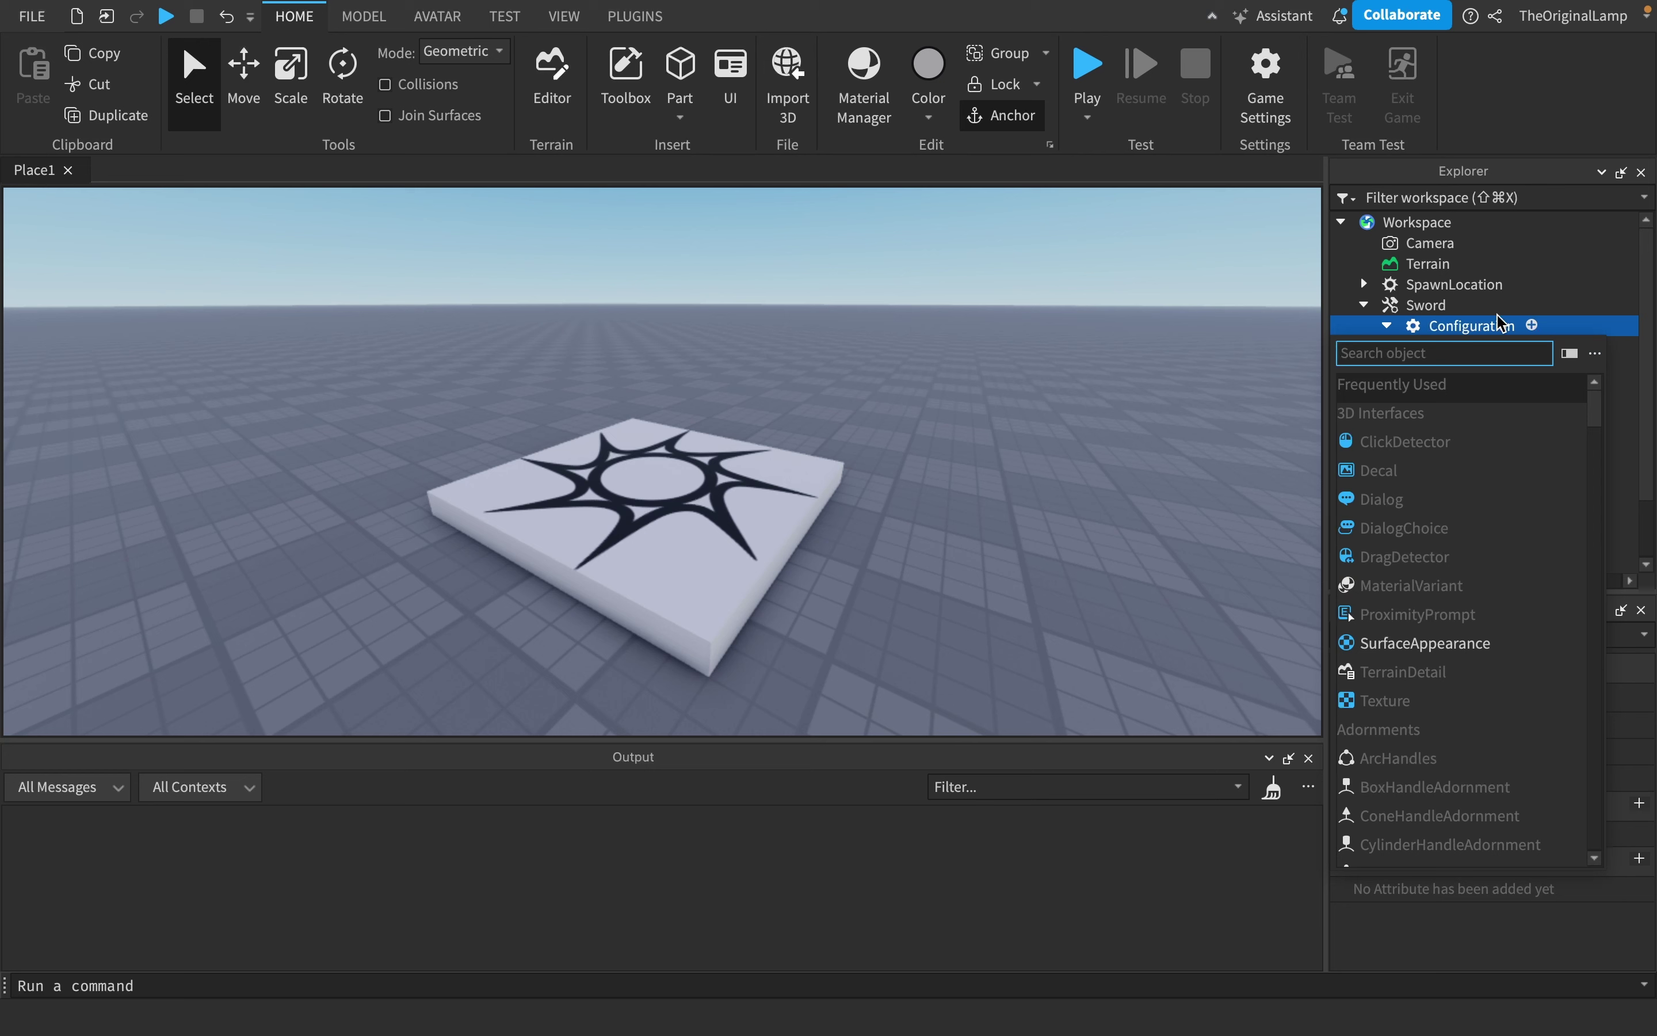
{"action": "type", "text": "intvalue"}
{"action": "left_click", "coordinate": [1444, 378]}
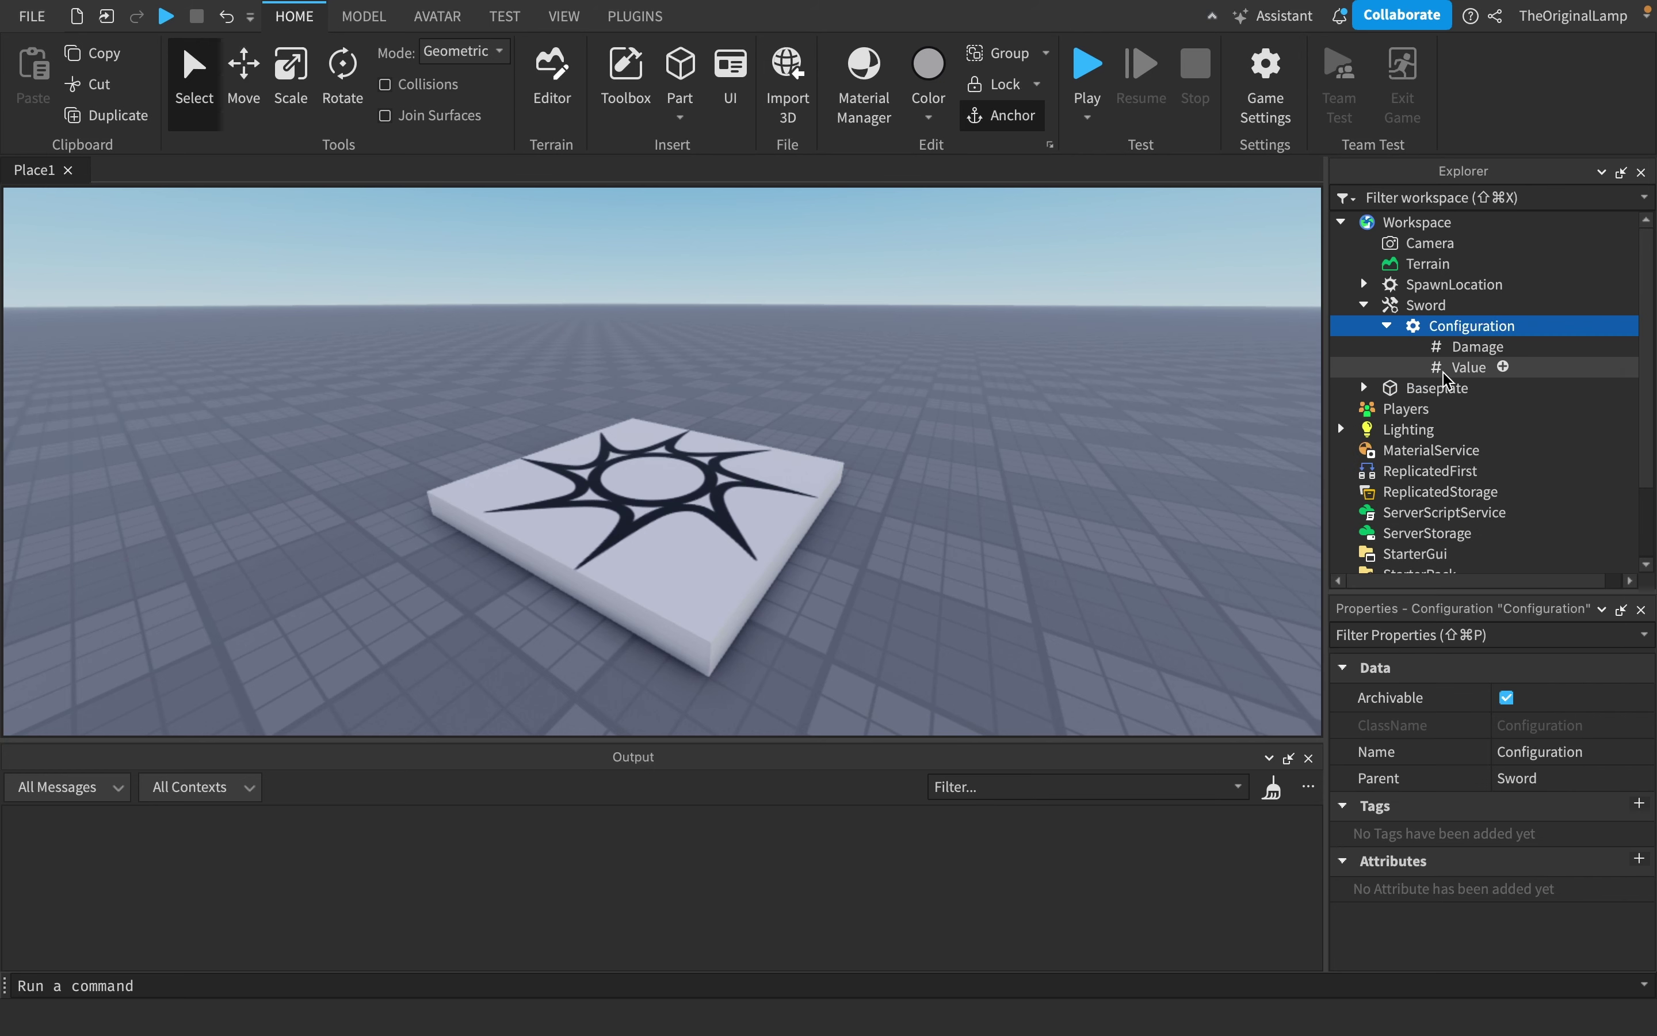
{"action": "type", "text": "Range"}
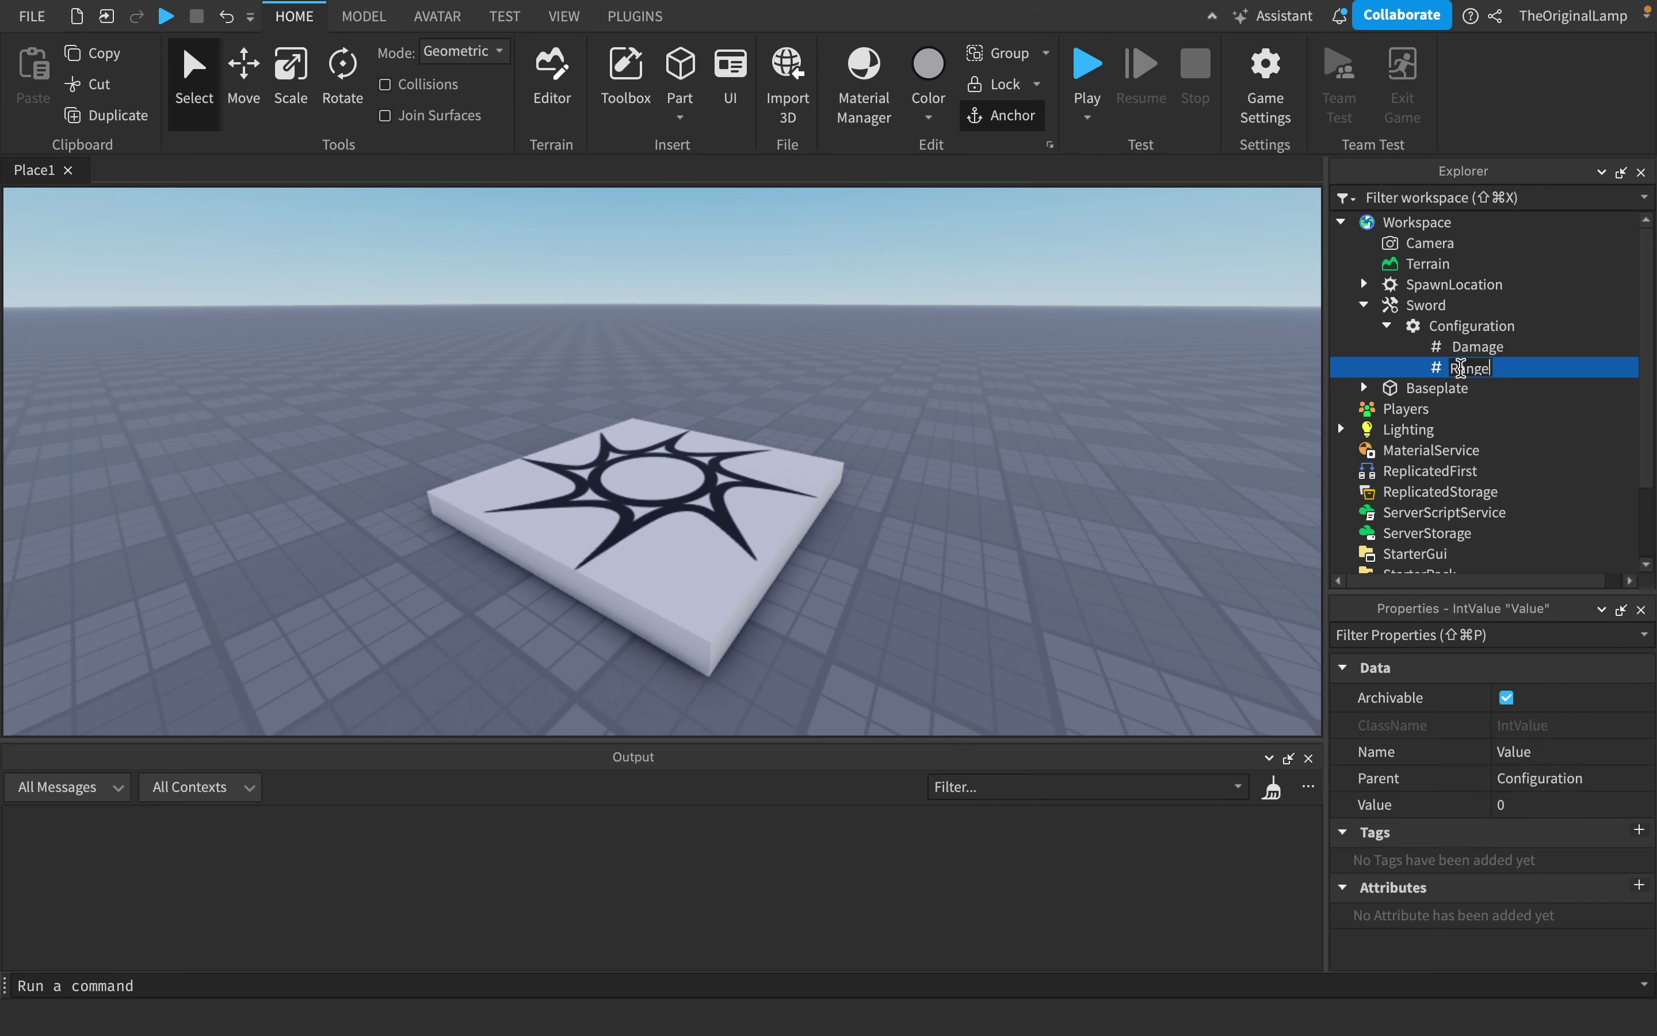
{"action": "key", "text": "Return"}
{"action": "left_click", "coordinate": [1466, 346]}
{"action": "left_click", "coordinate": [1444, 332]}
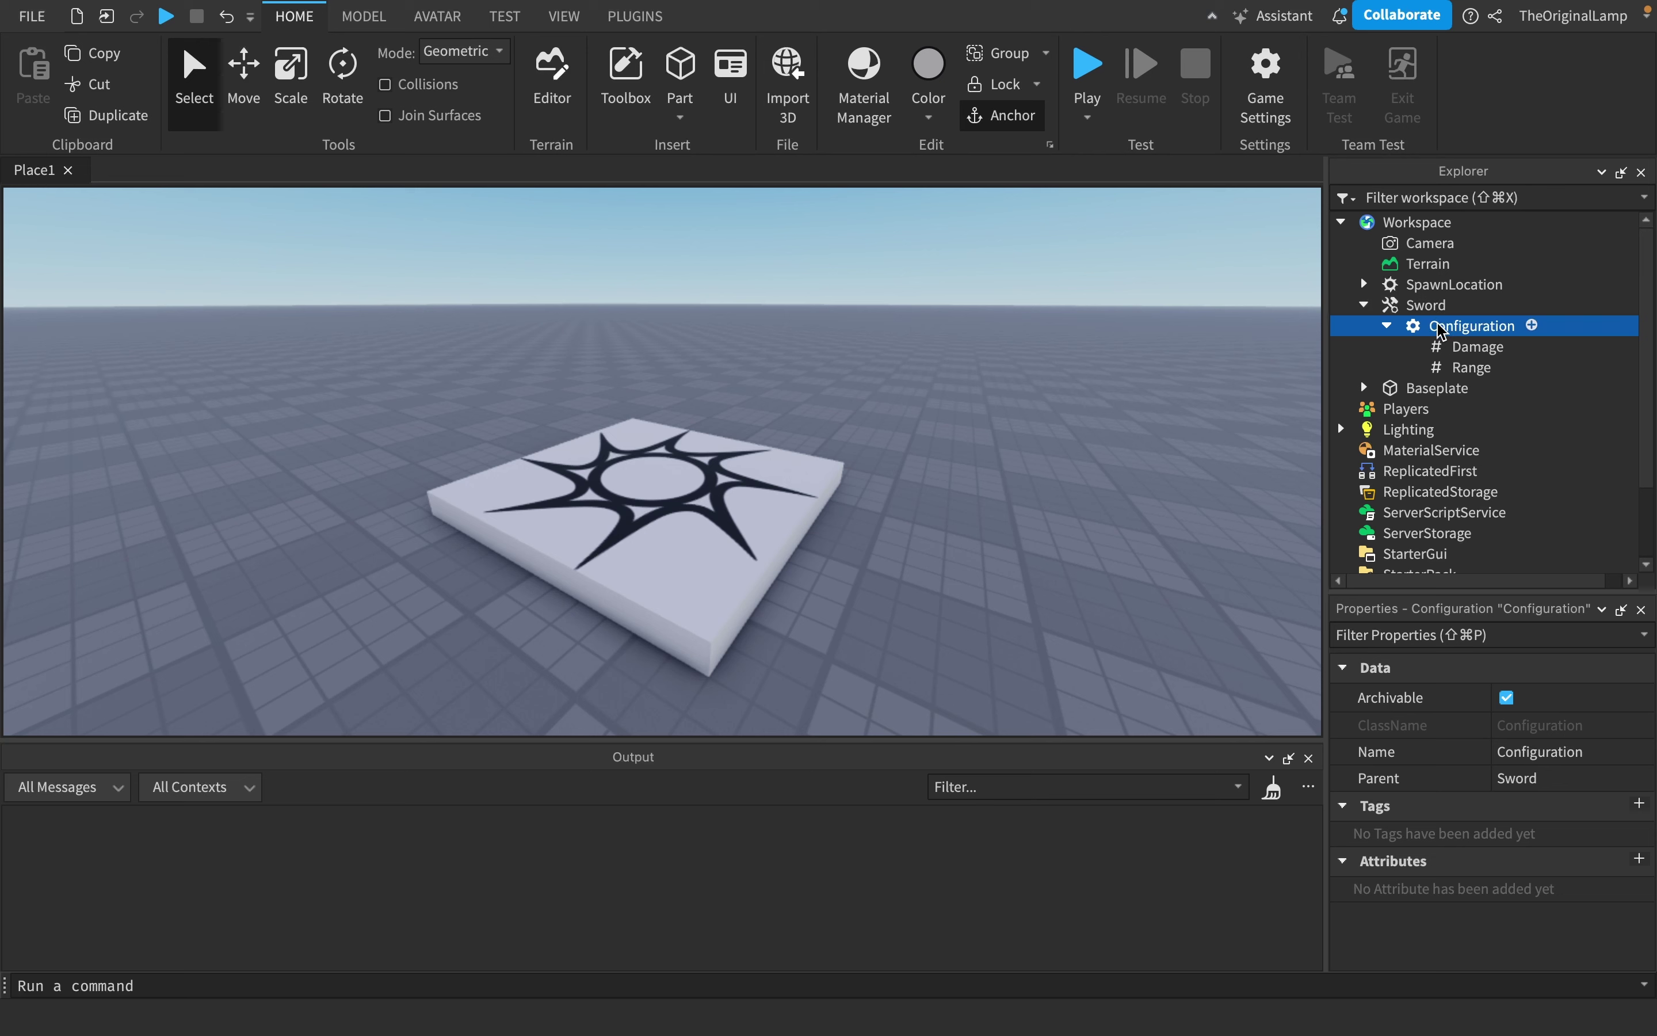
Step: Delete the Configuration and give Sword a number attribute 'Damage' with value 0
{"action": "key", "text": "Delete"}
{"action": "left_click", "coordinate": [1430, 312]}
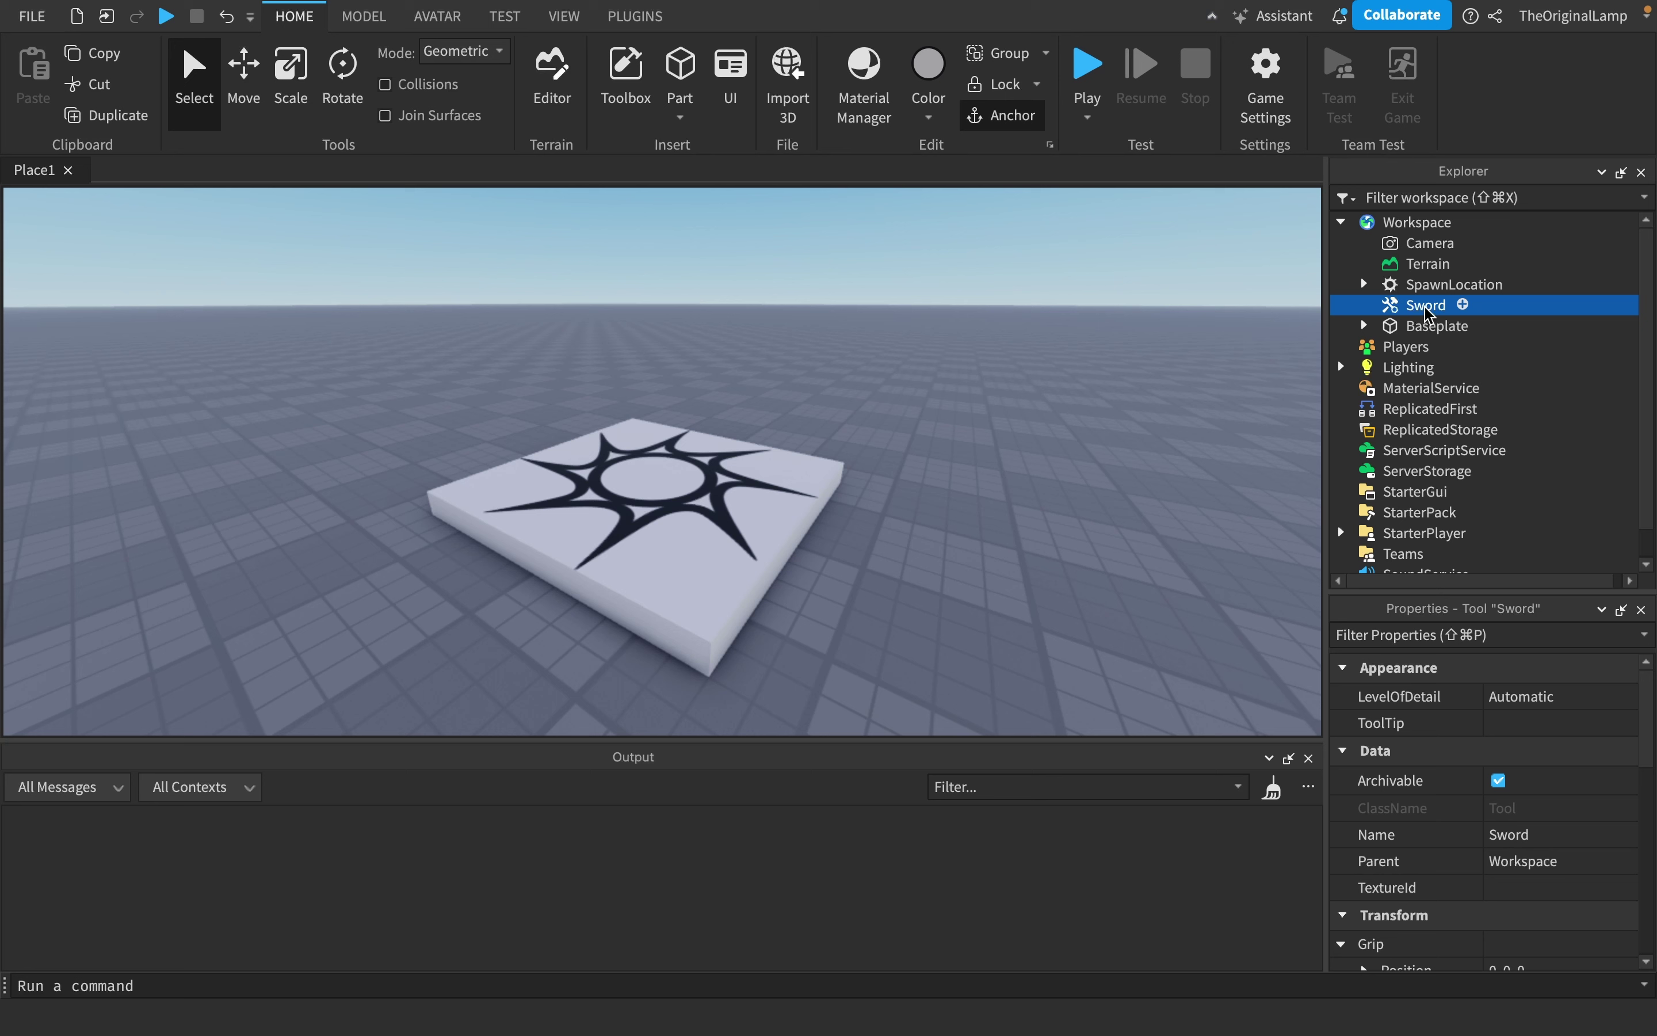
{"action": "scroll", "coordinate": [1406, 938], "scroll_direction": "down", "scroll_amount": 10}
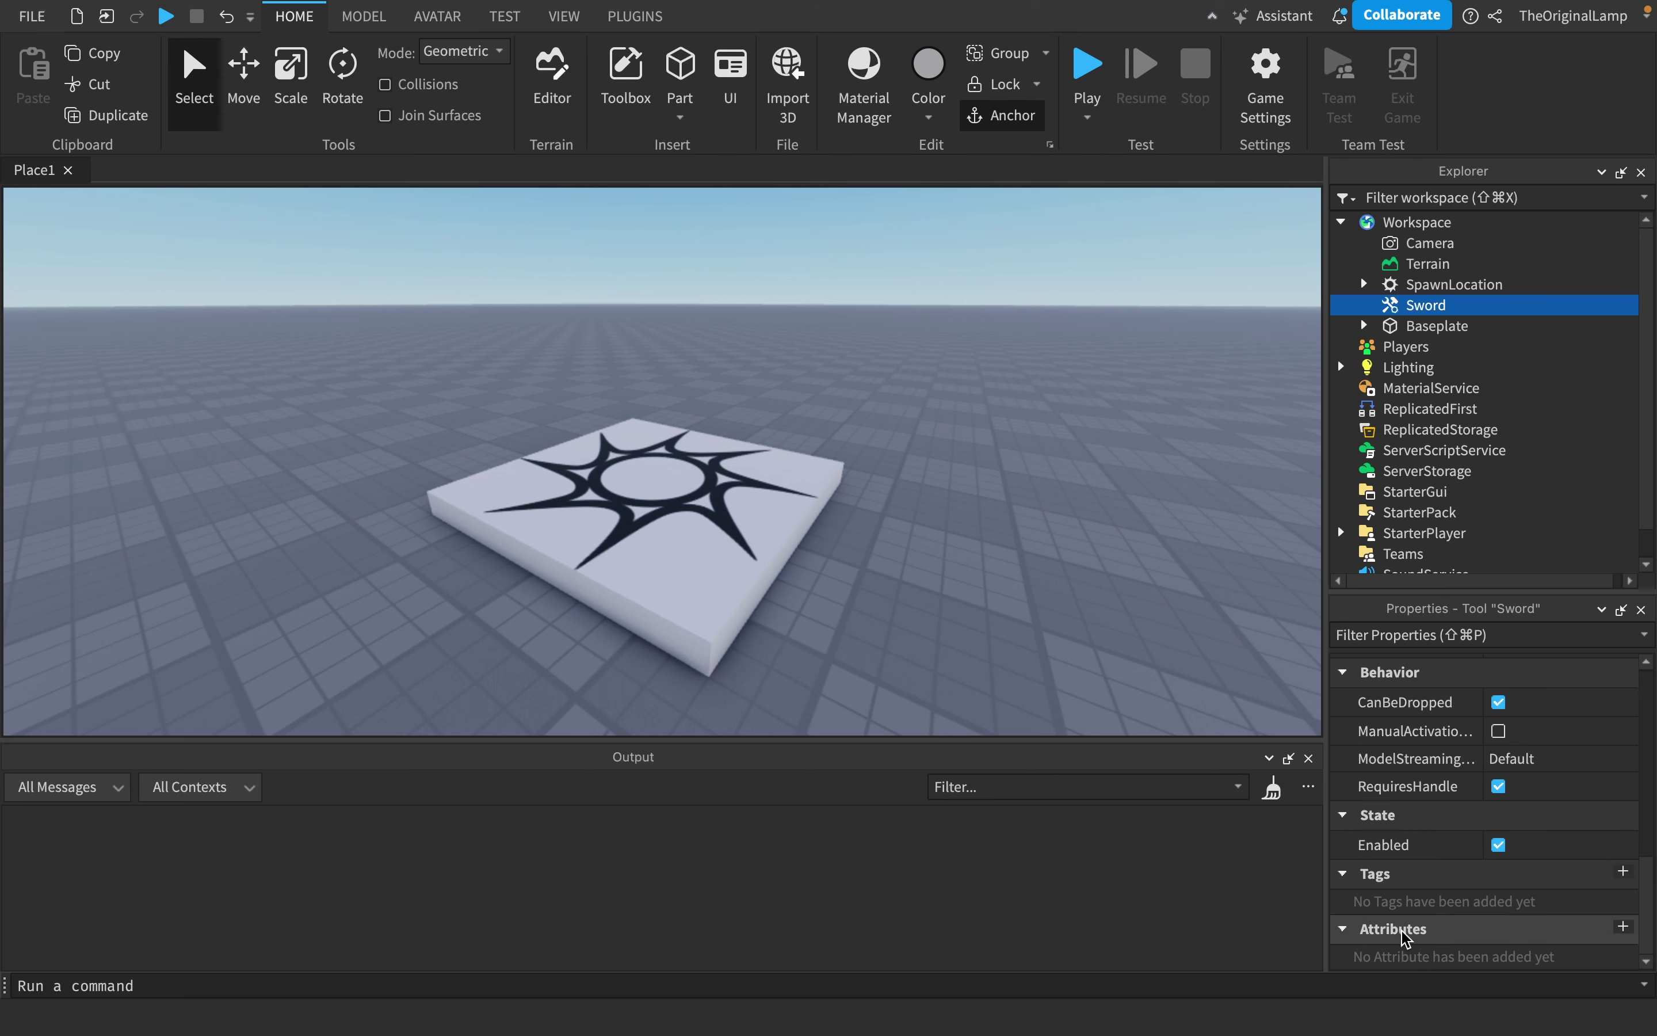
{"action": "left_click", "coordinate": [1623, 928]}
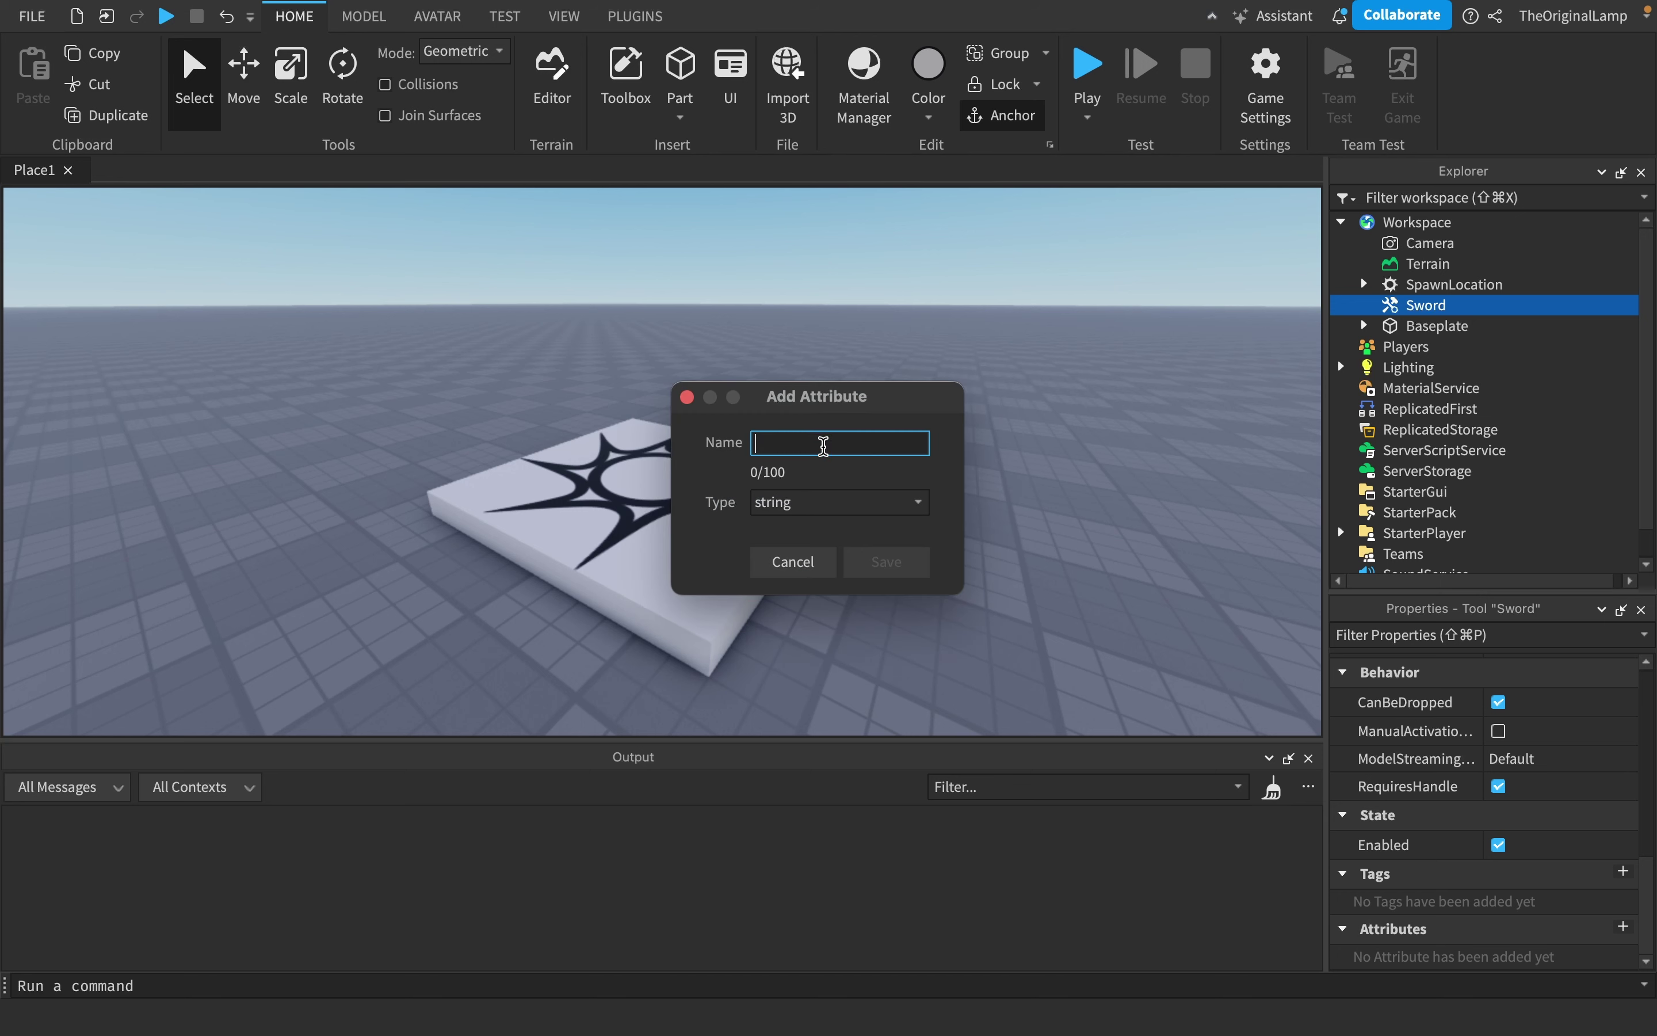
{"action": "type", "text": "Damage"}
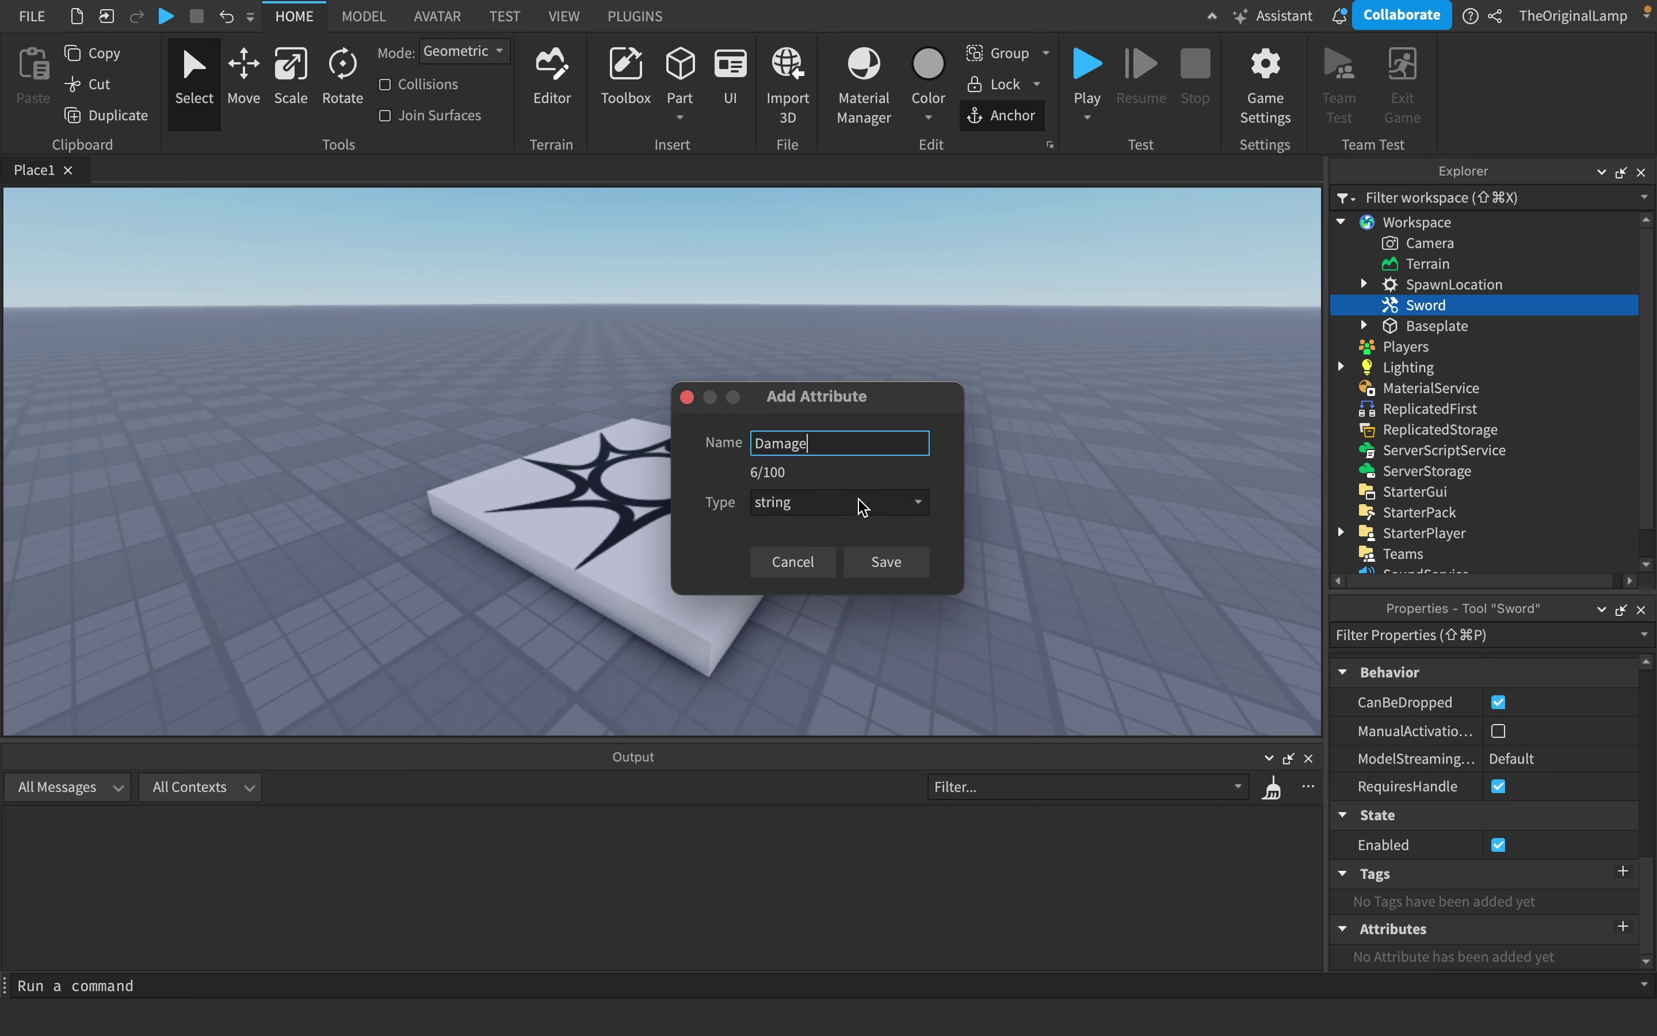
{"action": "left_click", "coordinate": [860, 503]}
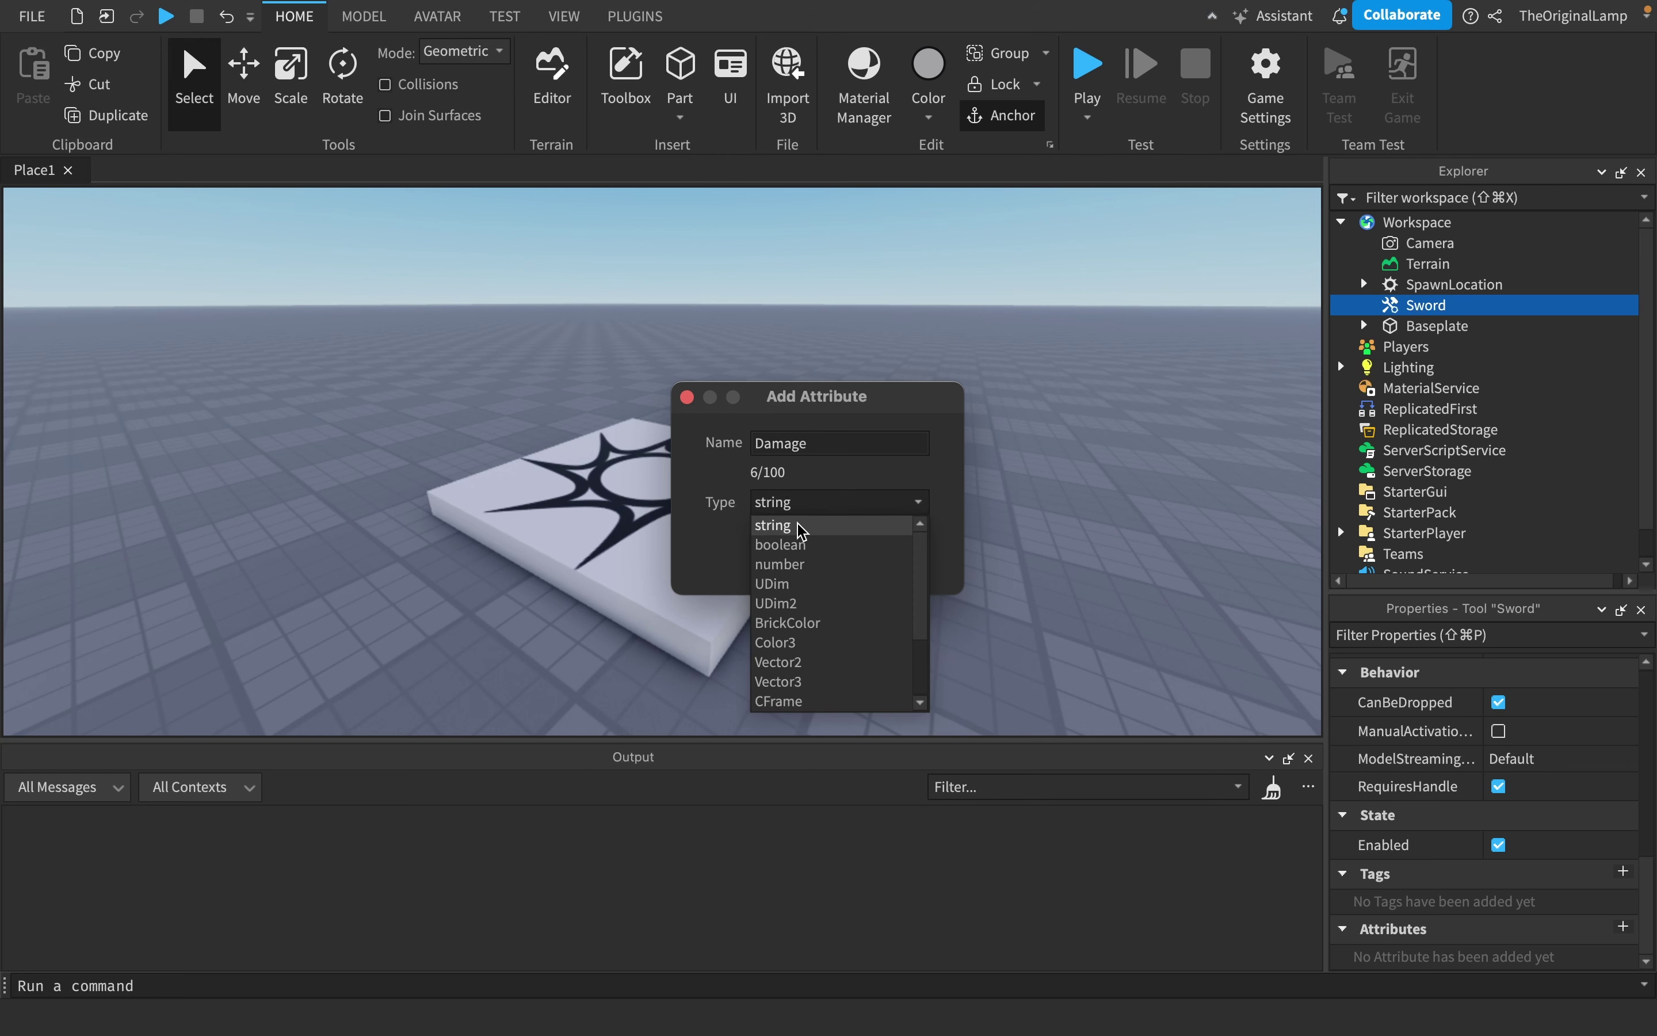
{"action": "left_click", "coordinate": [829, 564]}
{"action": "left_click", "coordinate": [894, 563]}
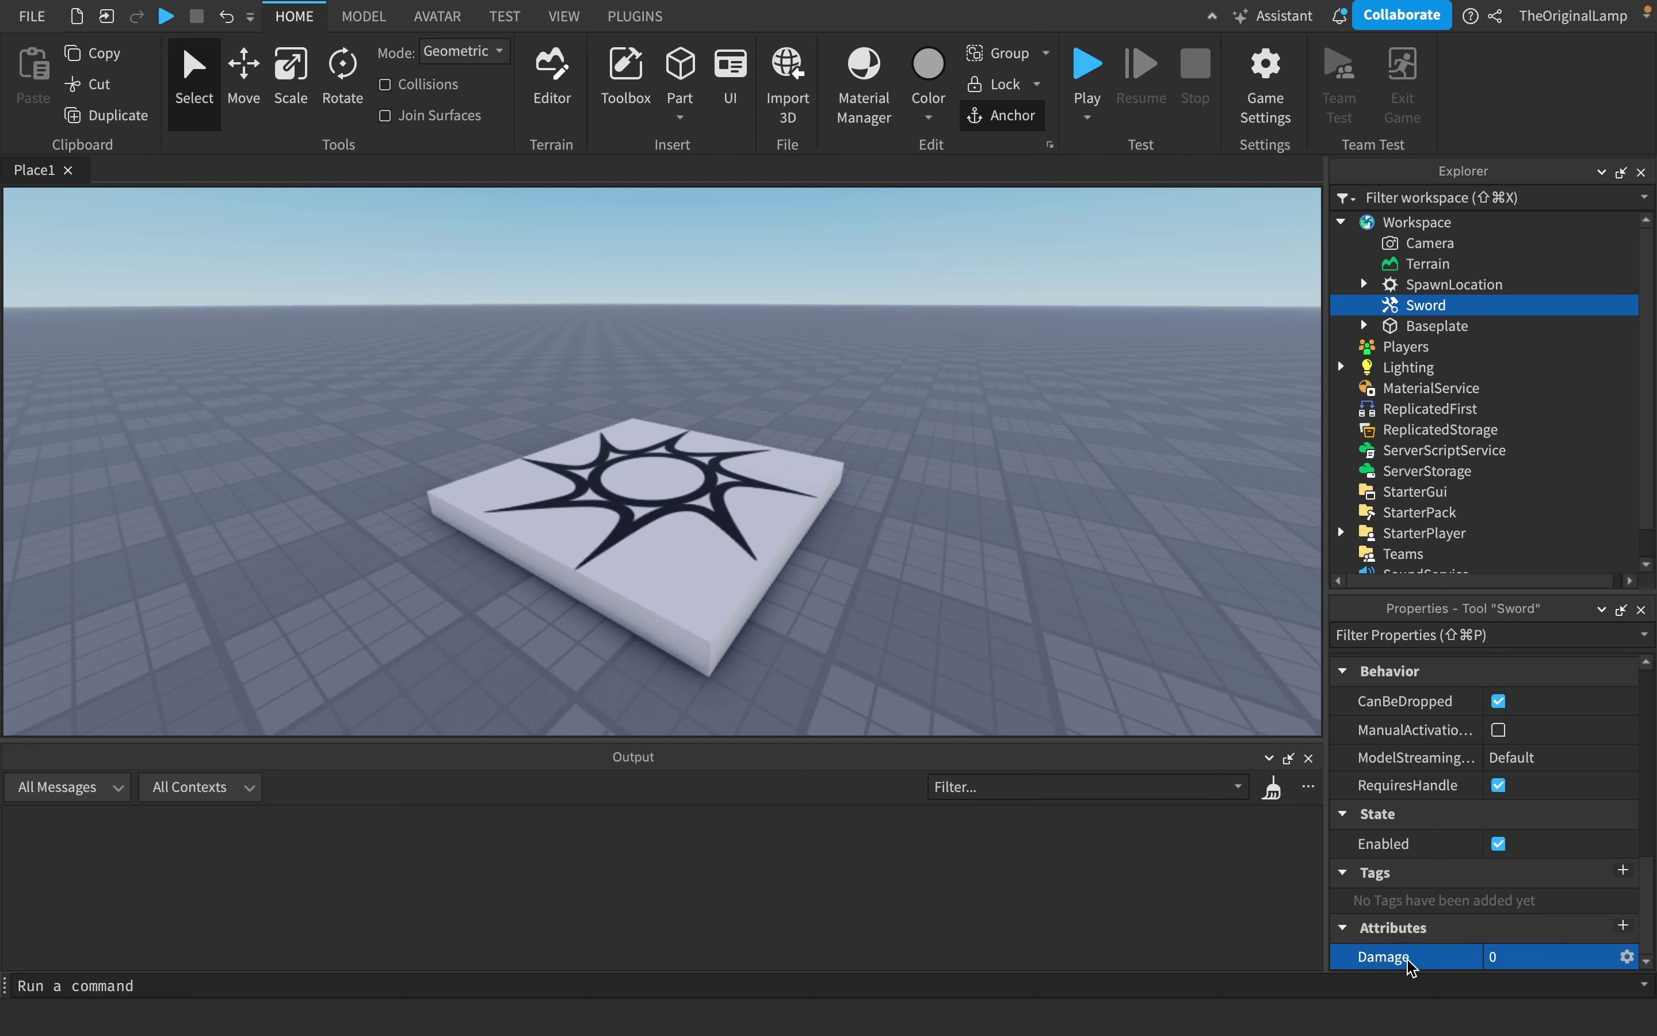
{"action": "left_click", "coordinate": [1500, 956]}
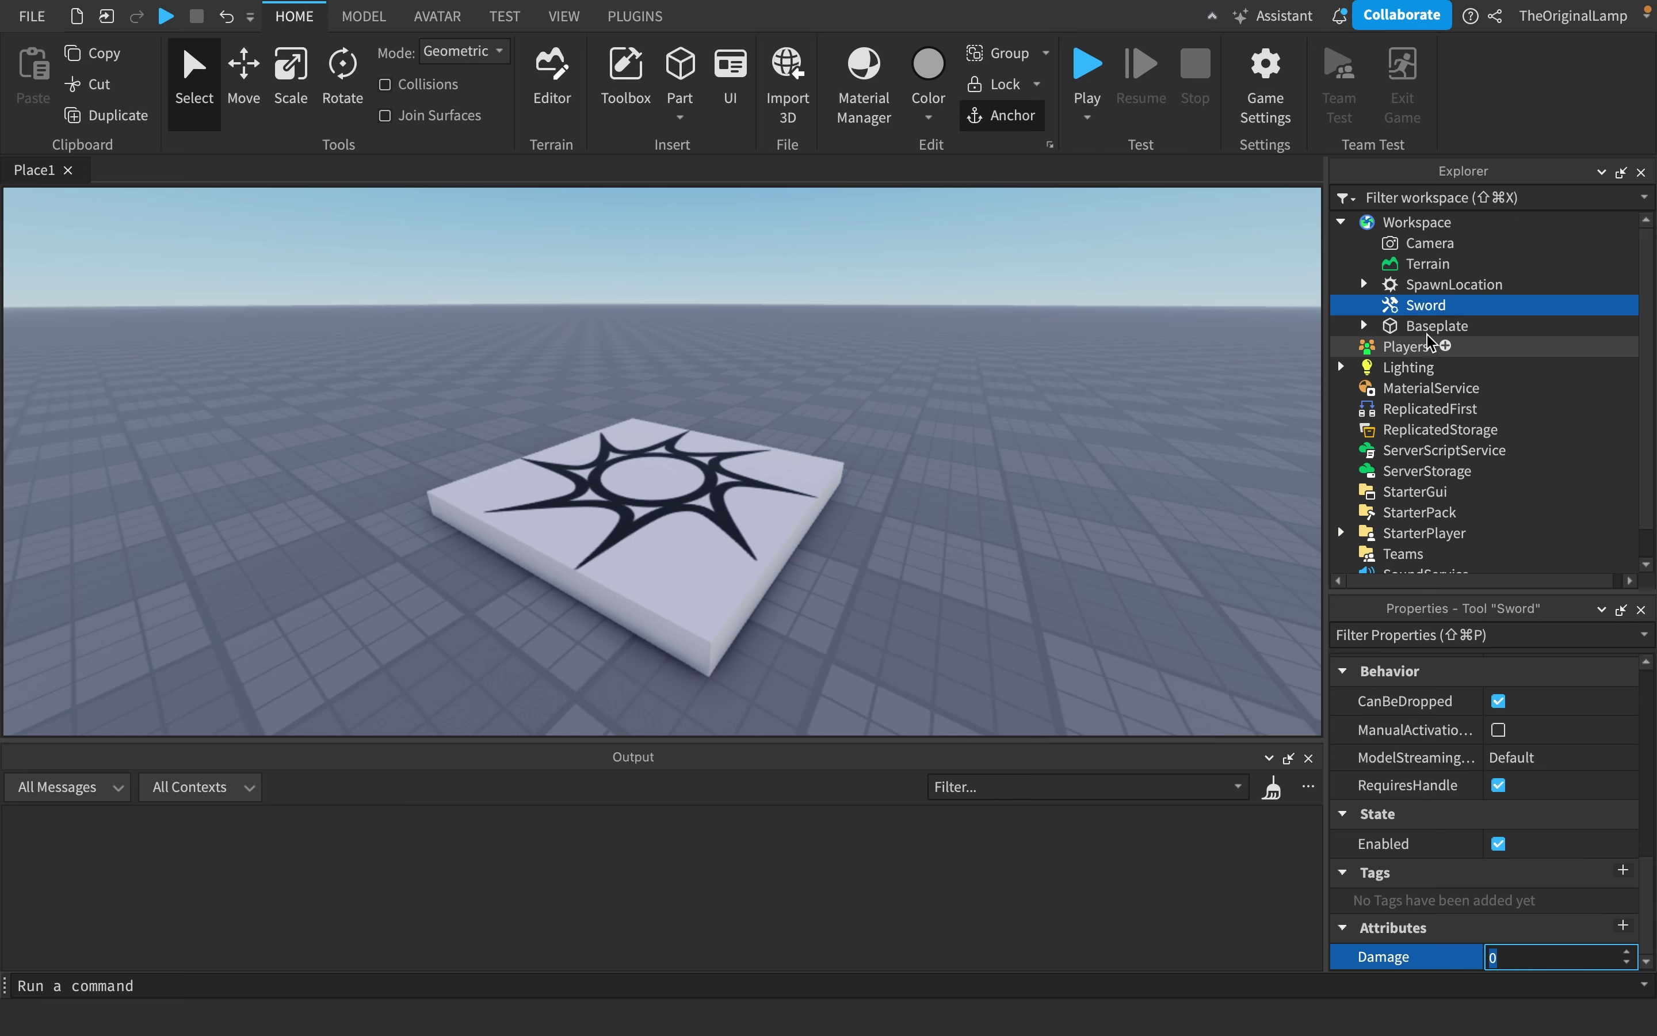
Step: Insert a Configuration into Sword, delete it, and use the Damage attribute's options menu
{"action": "left_click", "coordinate": [1463, 304]}
{"action": "type", "text": "con"}
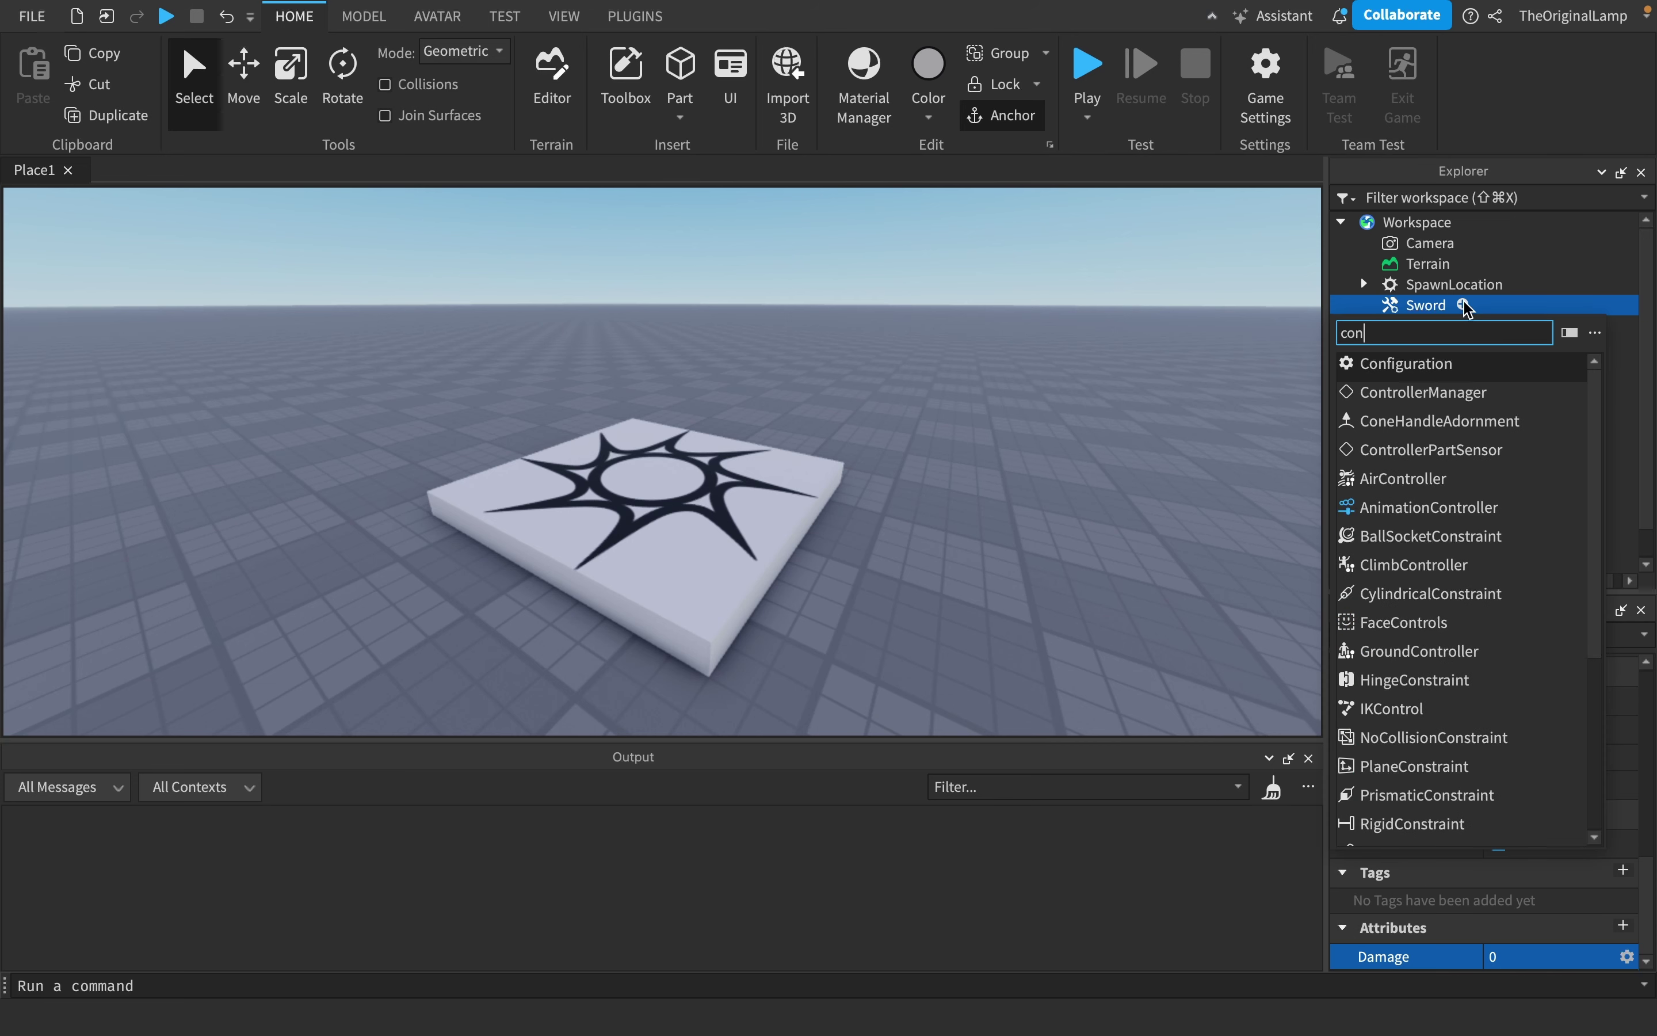
{"action": "left_click", "coordinate": [1428, 362]}
{"action": "left_click", "coordinate": [1452, 325]}
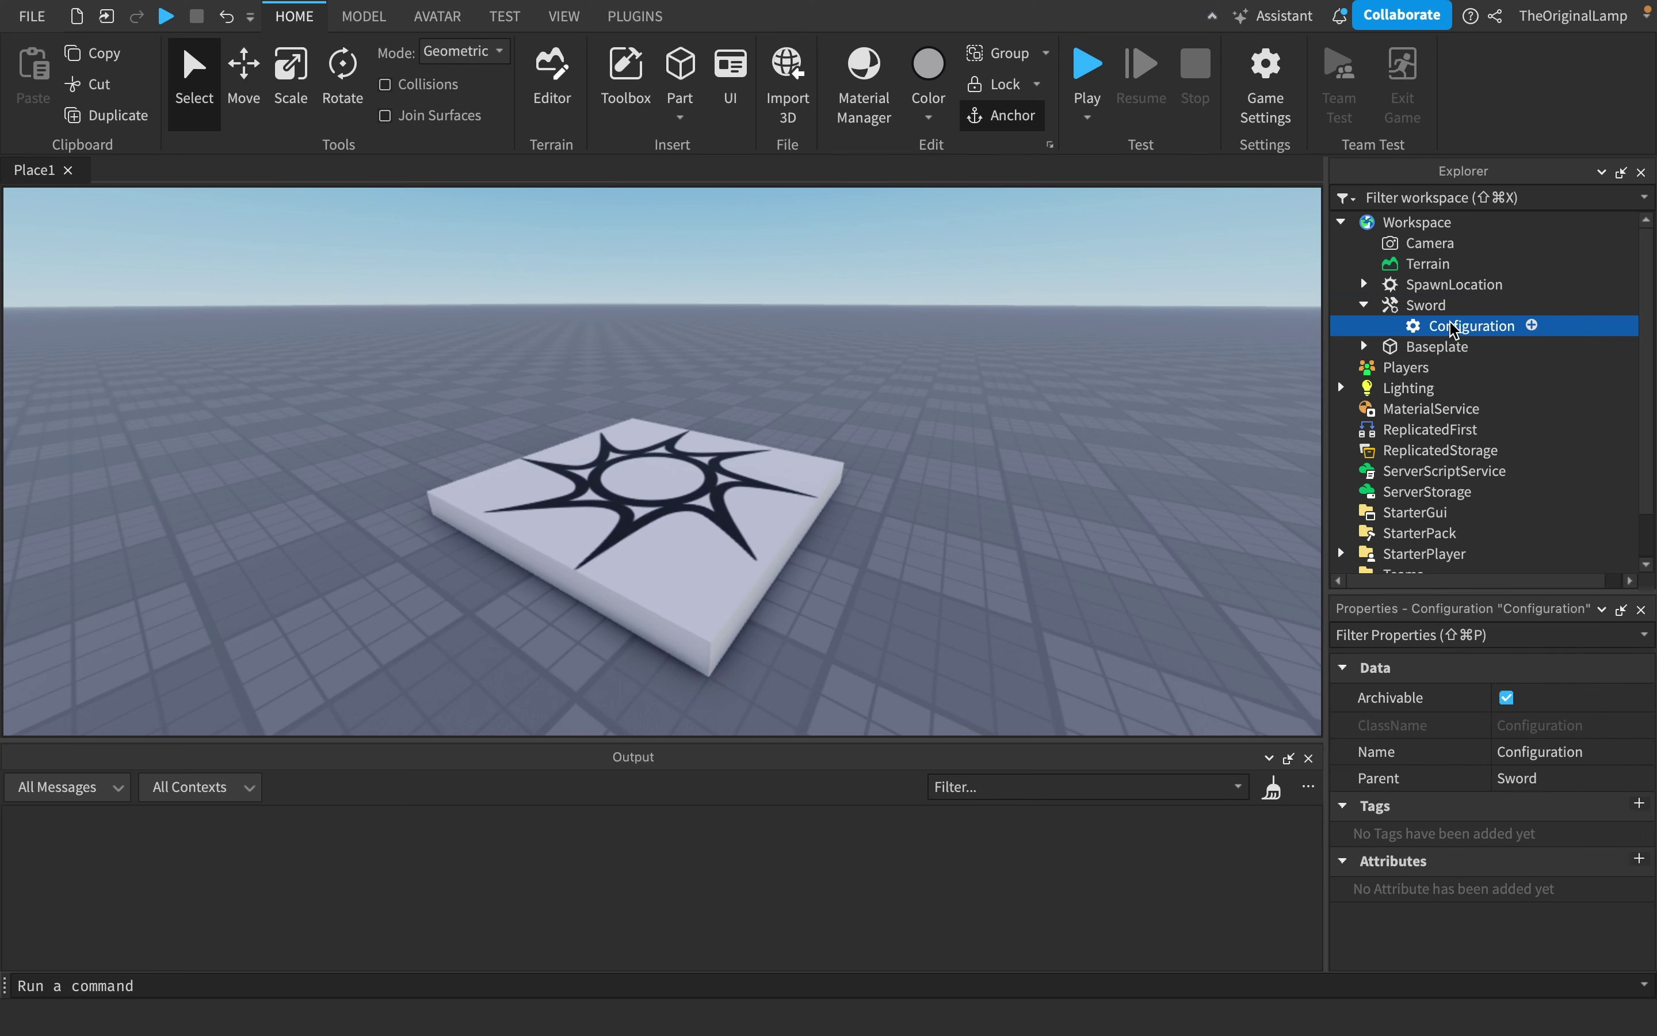
{"action": "left_click", "coordinate": [1534, 325]}
{"action": "left_click", "coordinate": [1495, 327]}
{"action": "key", "text": "Delete"}
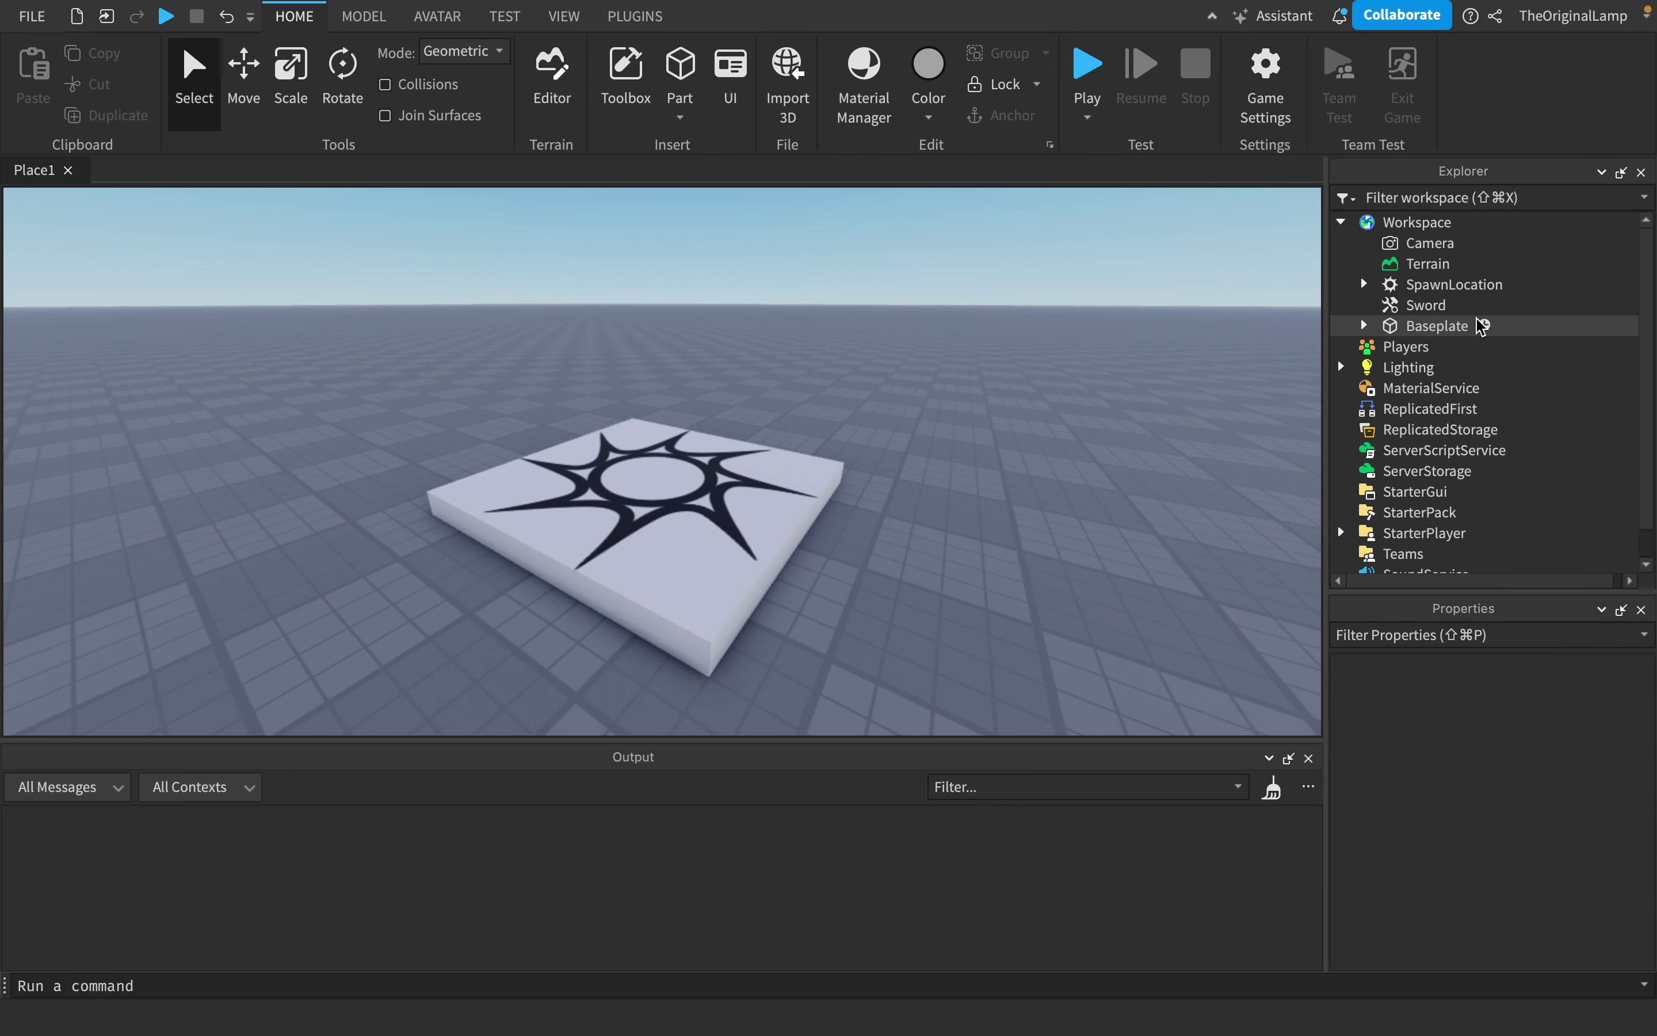
{"action": "left_click", "coordinate": [1427, 305]}
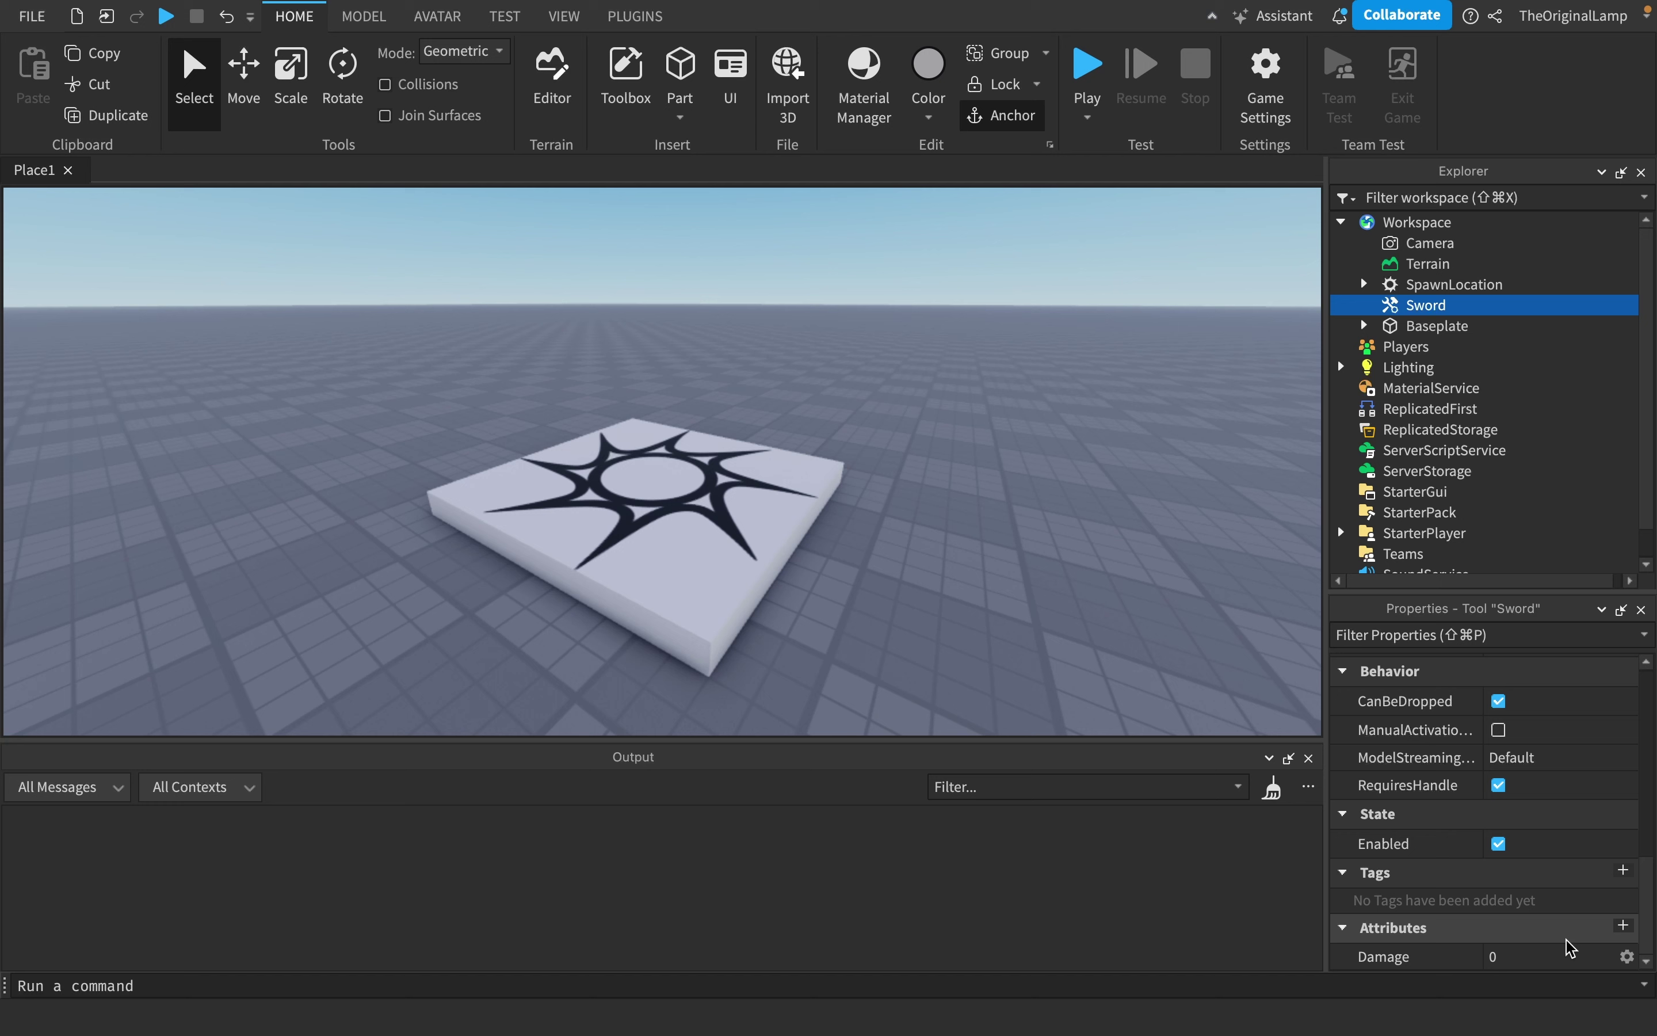
{"action": "left_click", "coordinate": [1628, 956]}
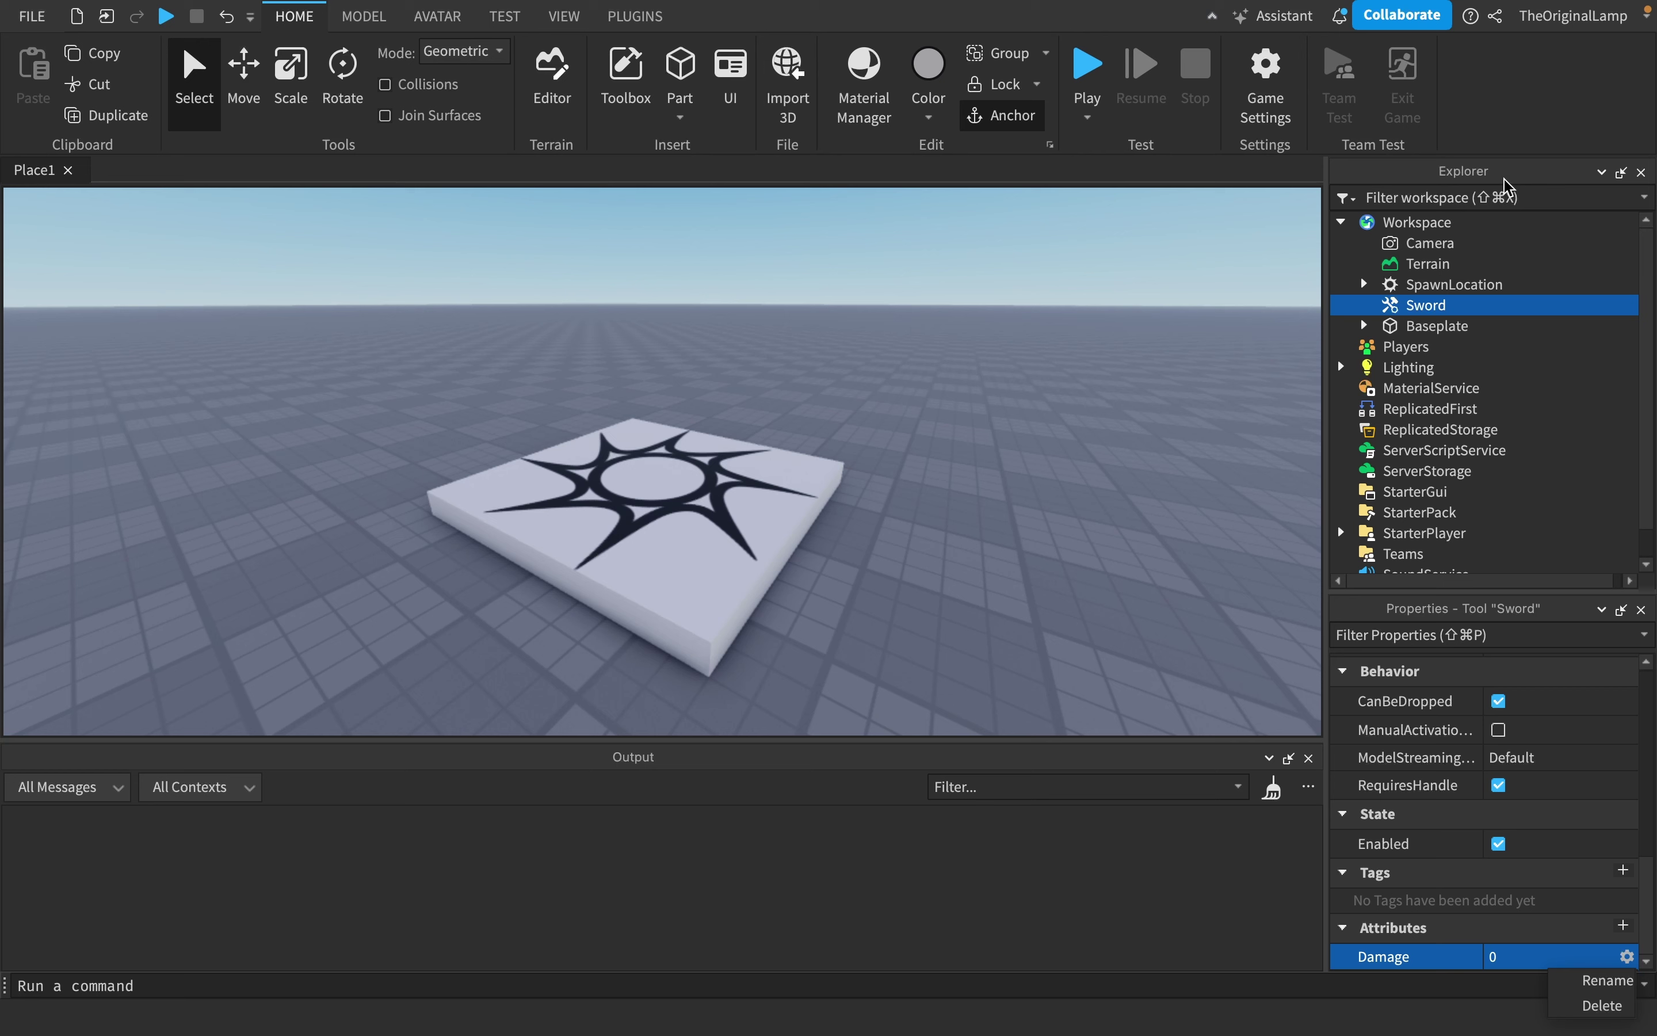
{"action": "left_click", "coordinate": [1602, 1005]}
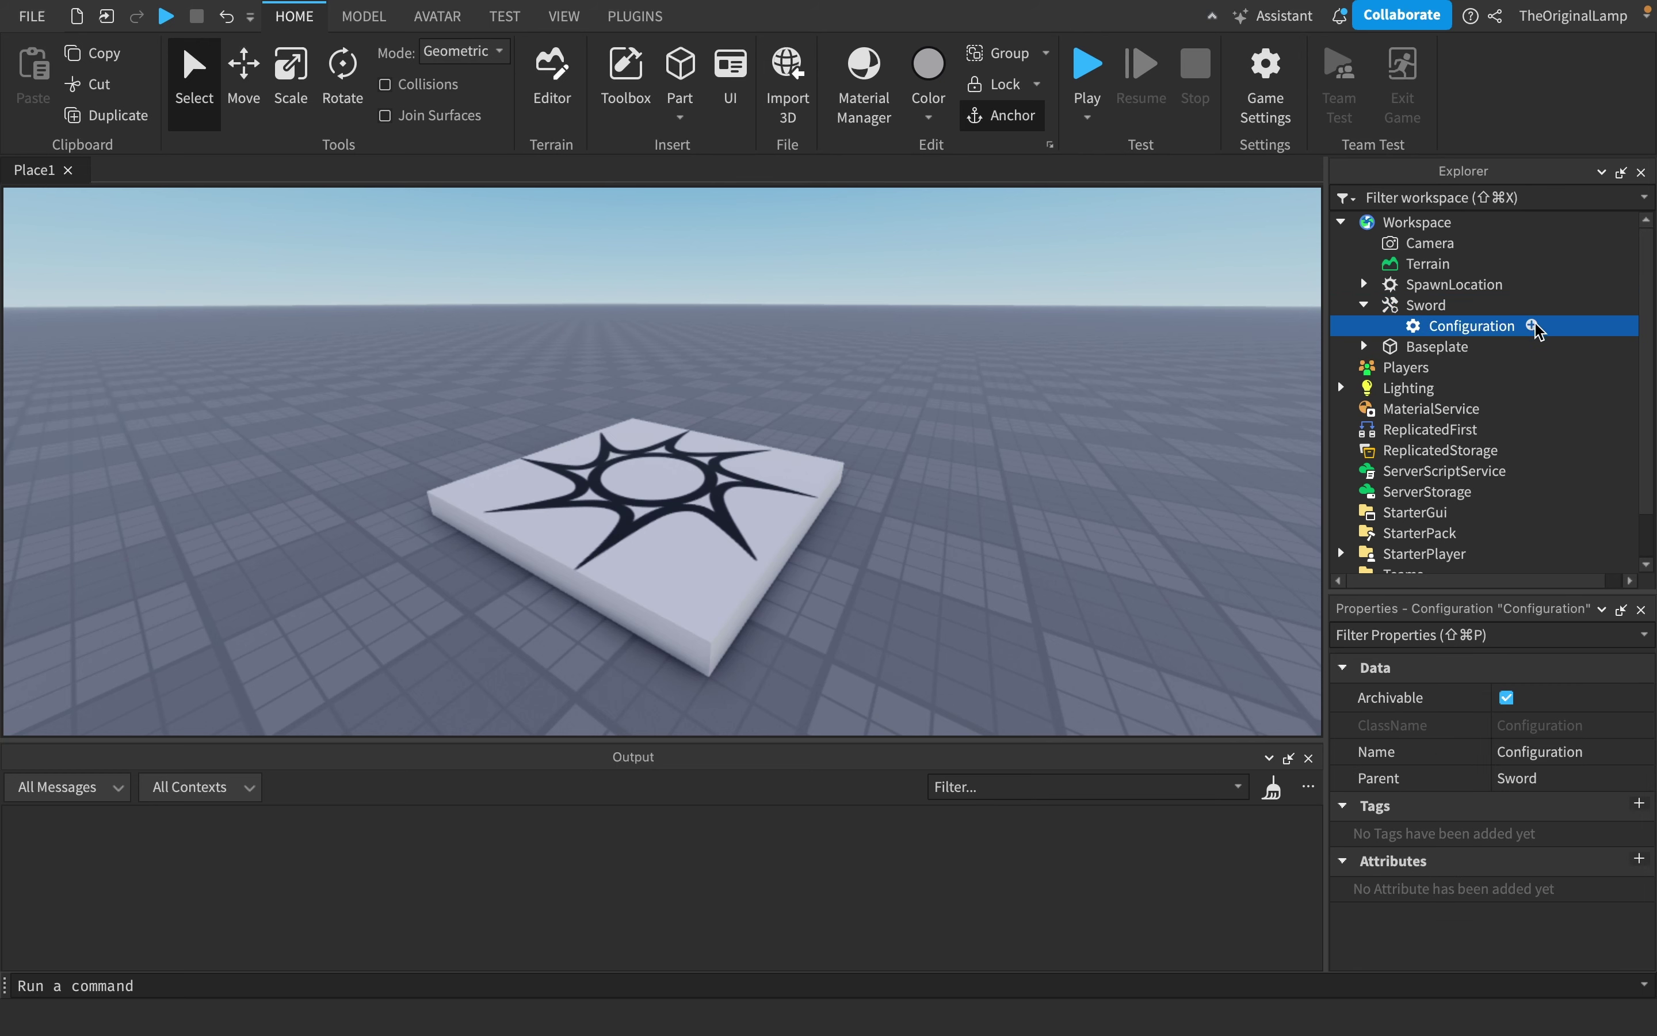
Step: Add two IntValues to the Configuration and rename them Damage and Range
{"action": "left_click", "coordinate": [1534, 326]}
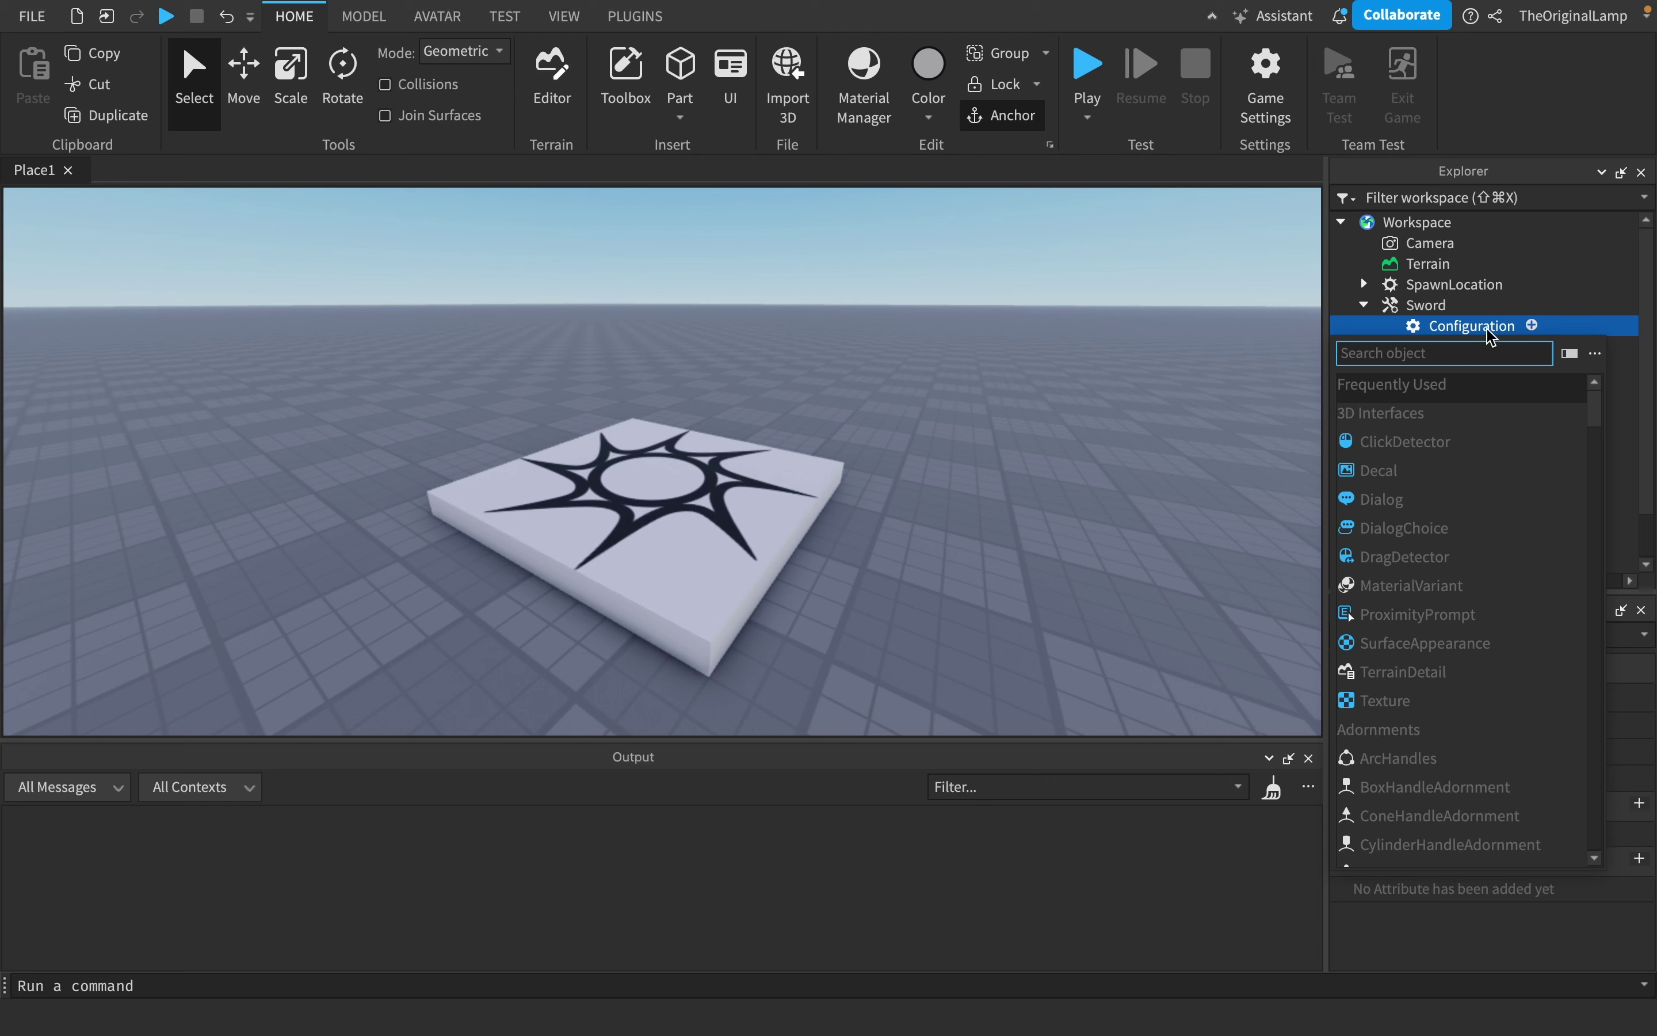
{"action": "type", "text": "int"}
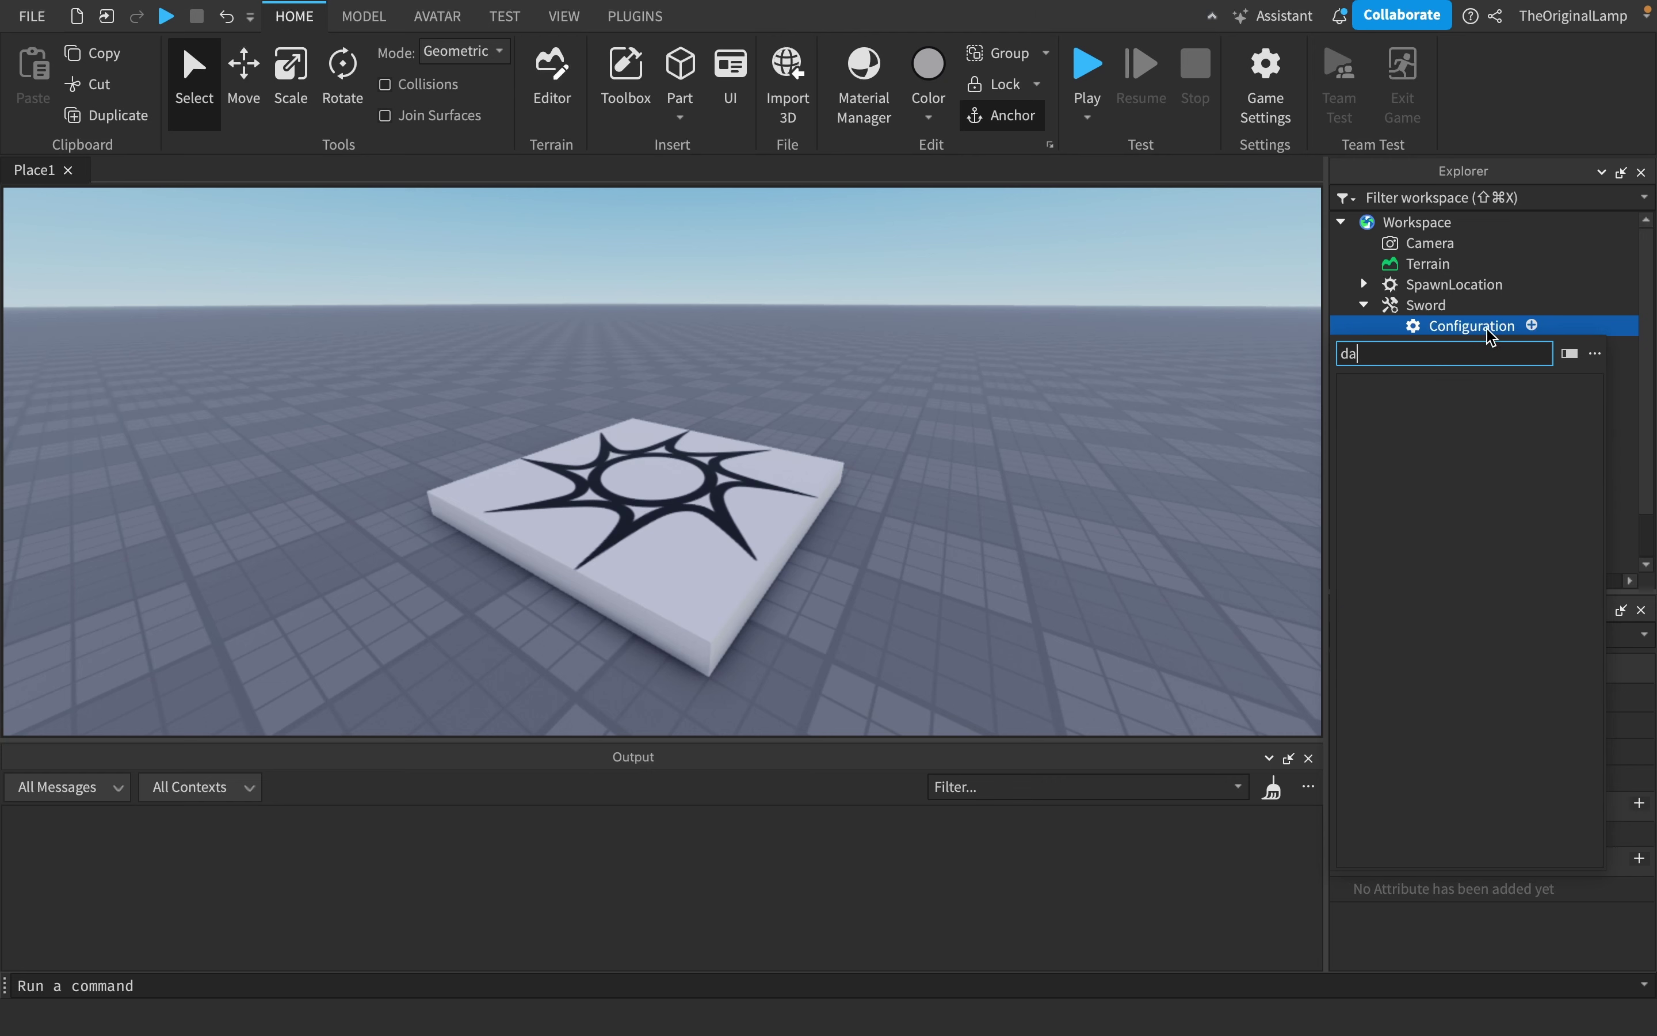
{"action": "left_click", "coordinate": [1415, 384]}
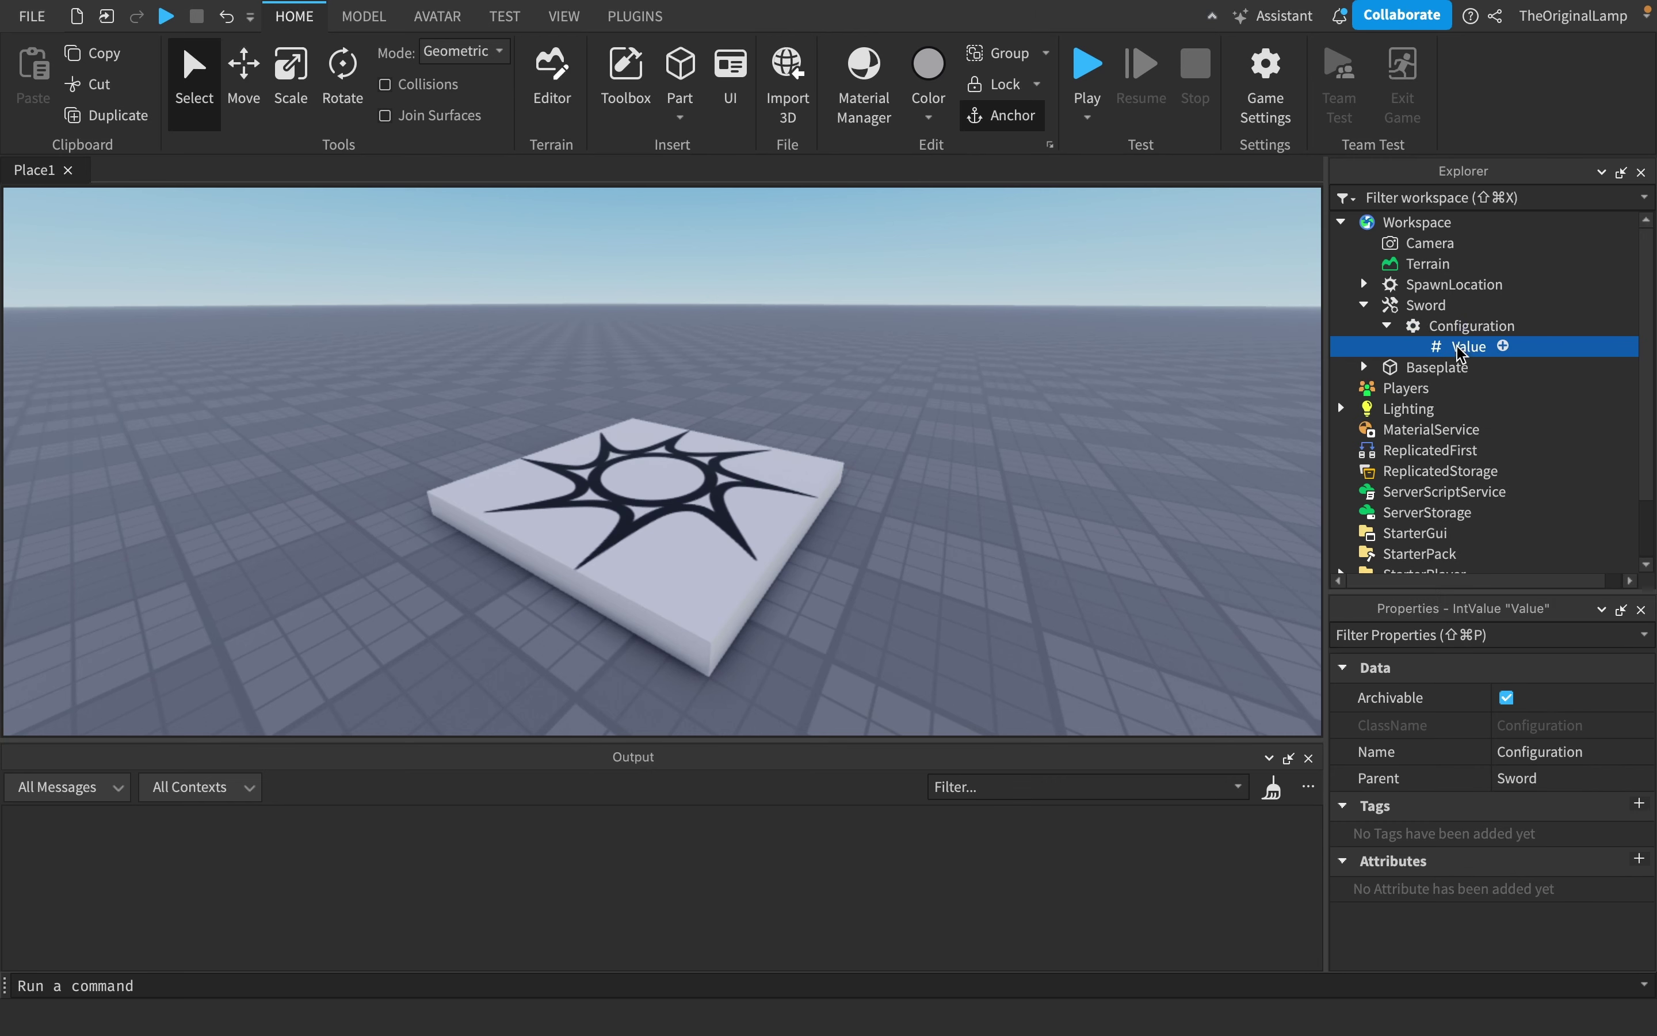
{"action": "key", "text": "super+d"}
{"action": "left_click", "coordinate": [1474, 350]}
{"action": "left_click", "coordinate": [1474, 349]}
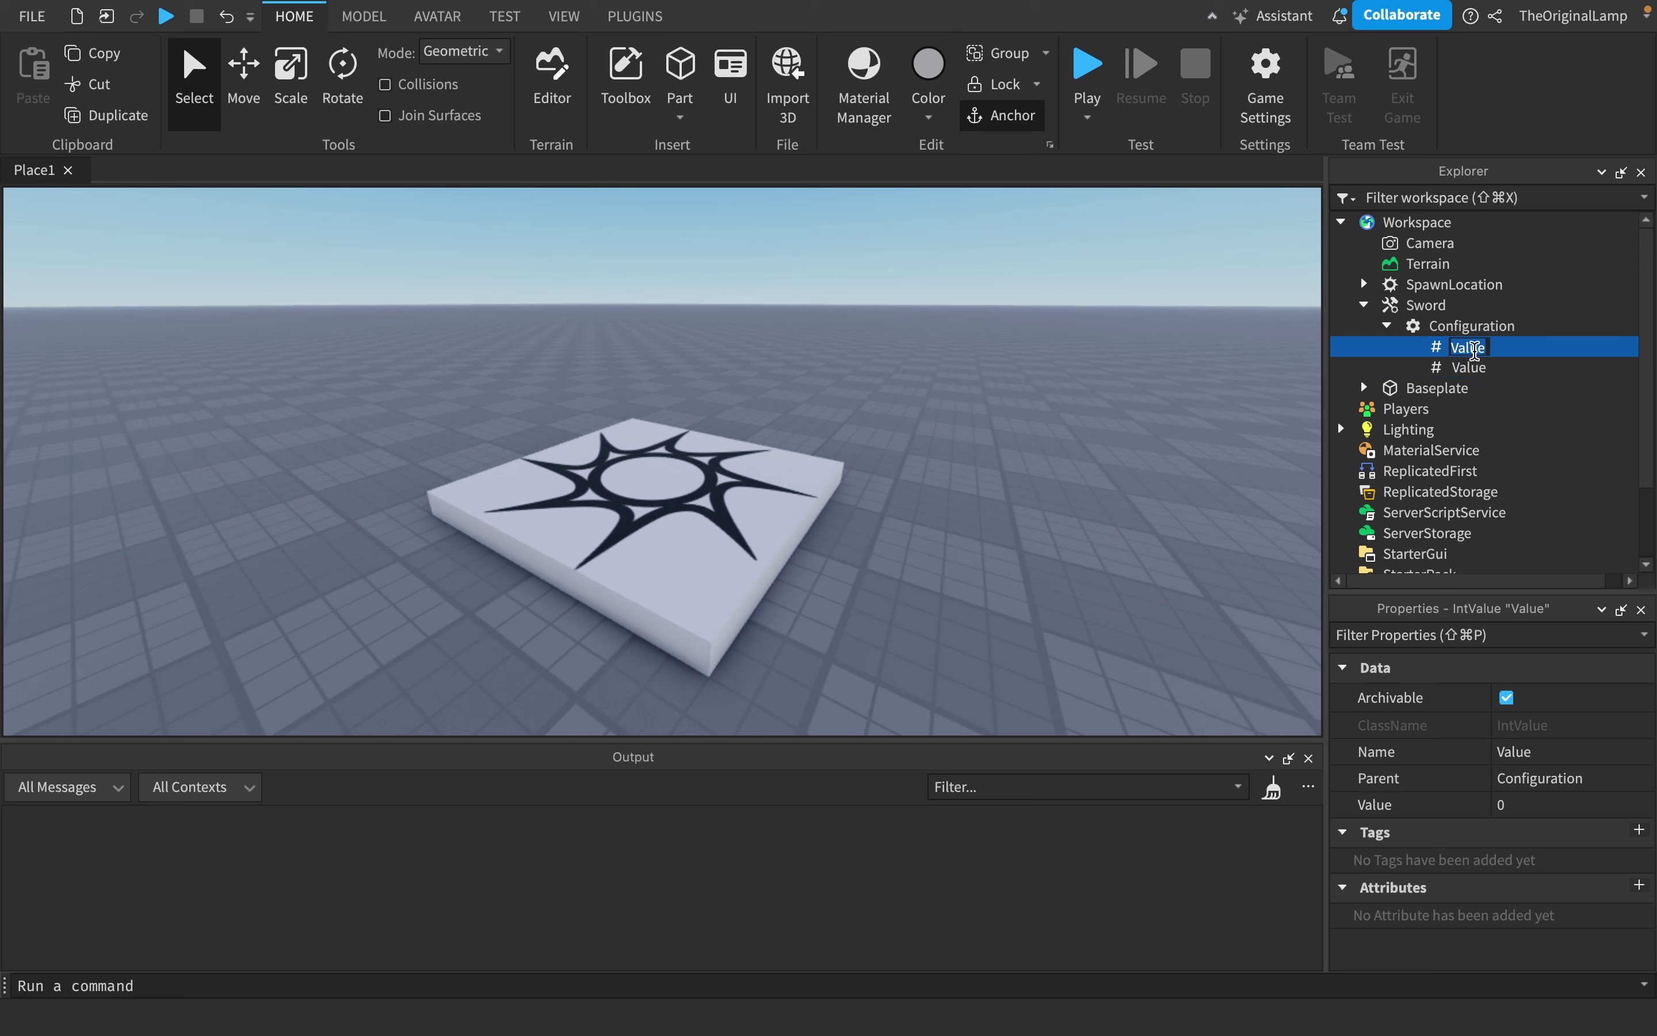
{"action": "type", "text": "Damage"}
{"action": "left_click", "coordinate": [1473, 363]}
{"action": "left_click", "coordinate": [1475, 368]}
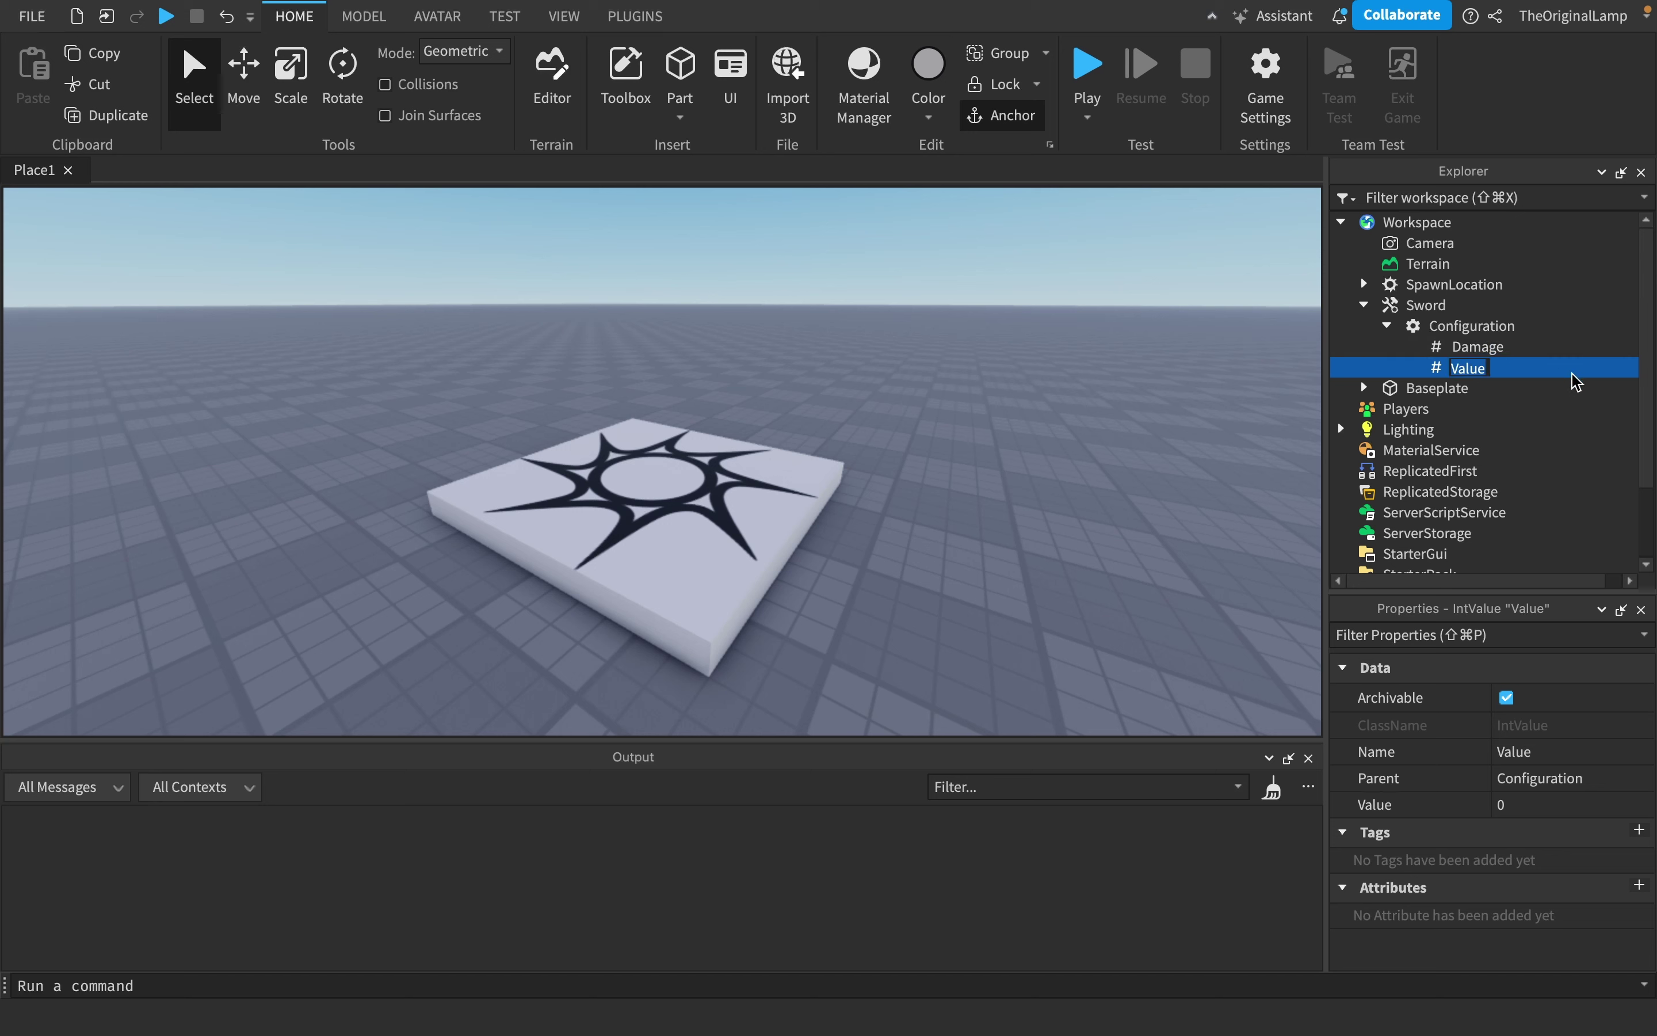
{"action": "type", "text": "Range"}
Step: Set Damage's Value to 30 and begin editing Range's Value
{"action": "left_click", "coordinate": [1477, 344]}
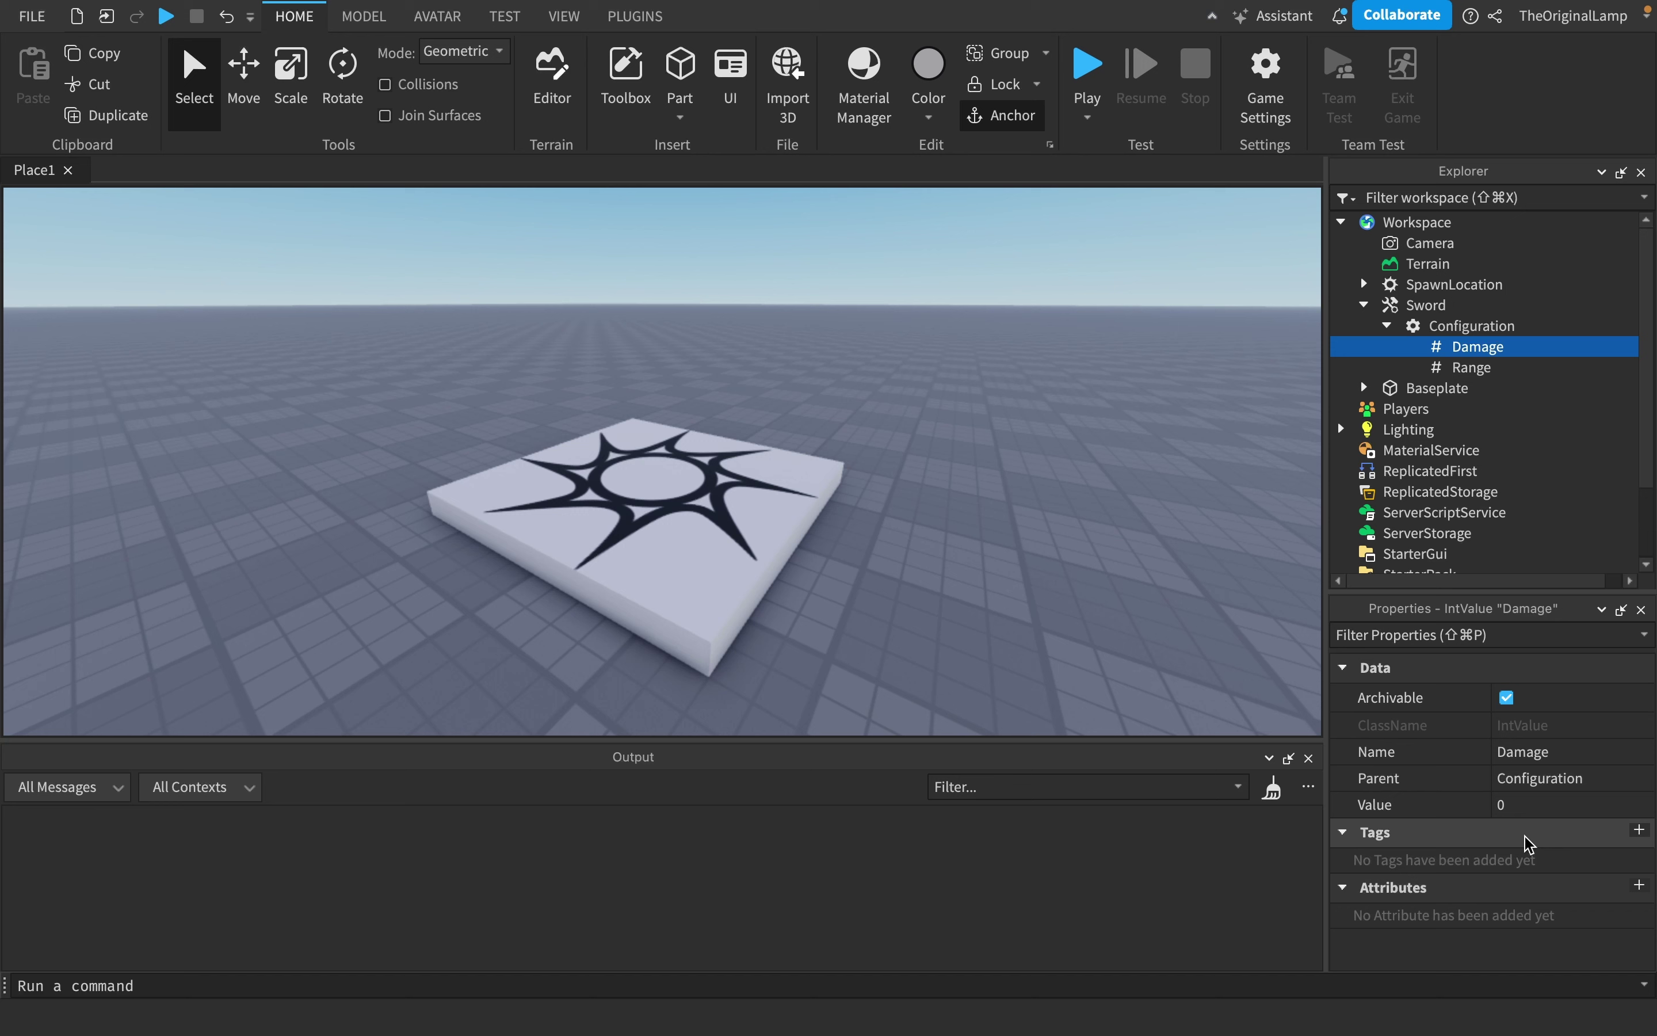
{"action": "left_click", "coordinate": [1549, 808]}
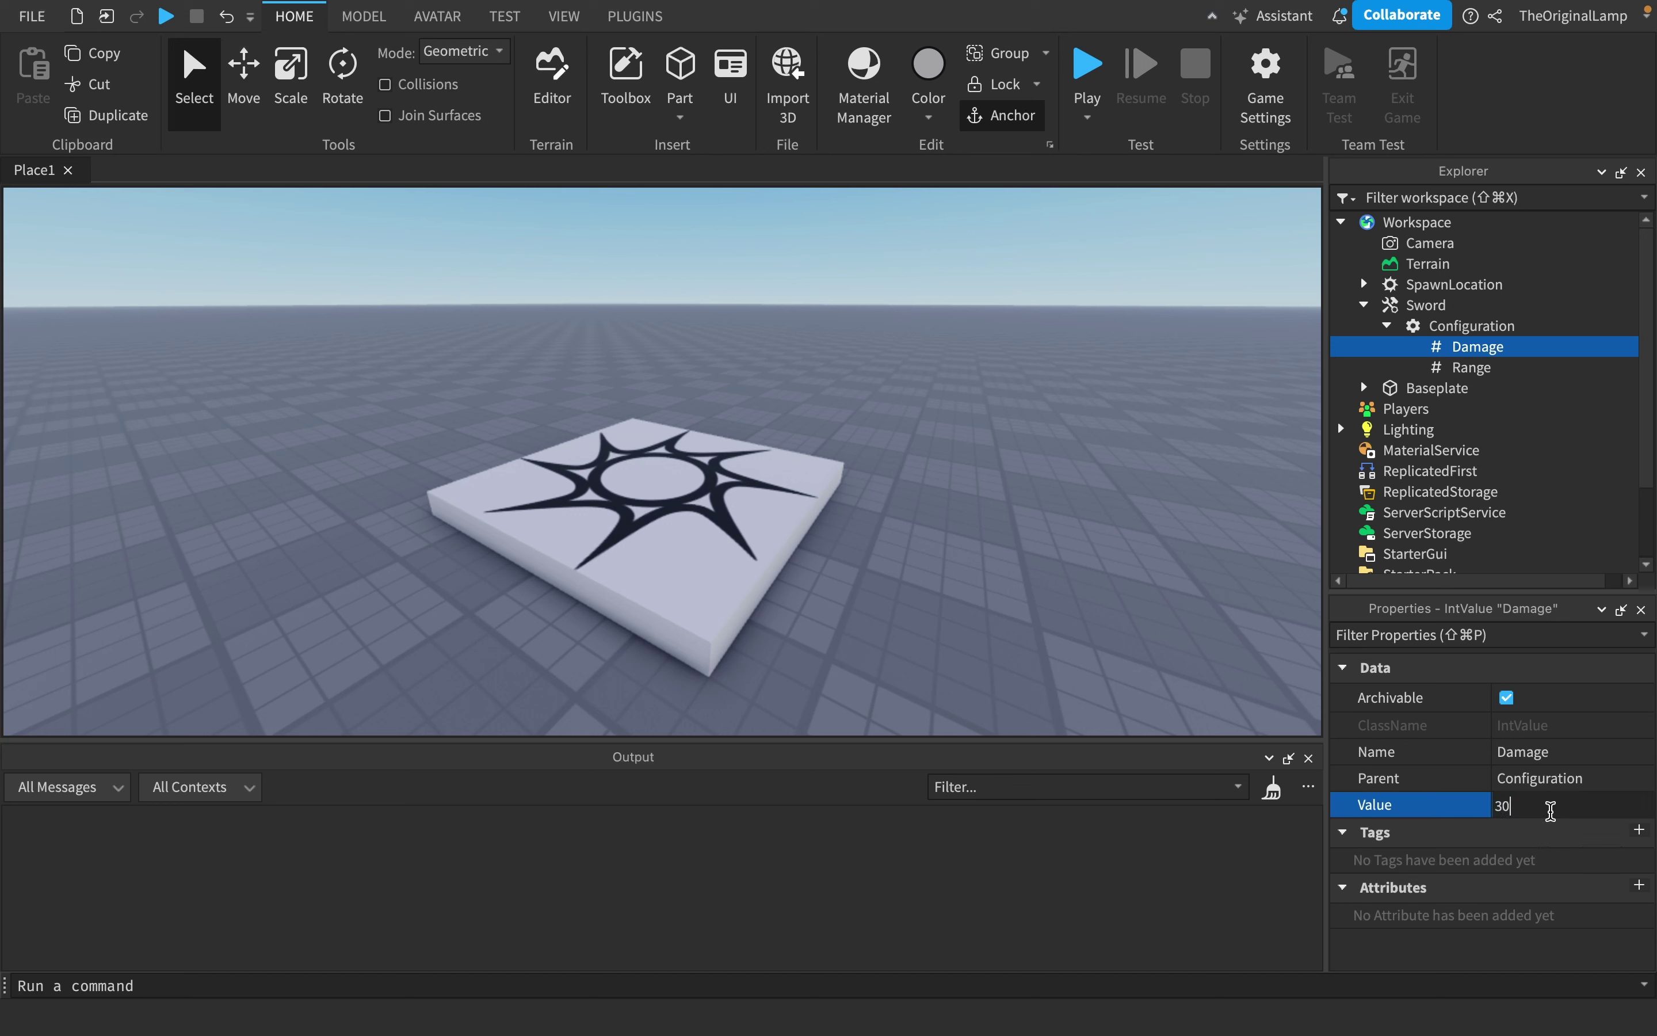
{"action": "key", "text": "Return"}
{"action": "key", "text": "Down"}
{"action": "left_click", "coordinate": [1585, 805]}
Step: Set Range to 10, add a Script inside the Configuration, then return to Place1
{"action": "type", "text": "1"}
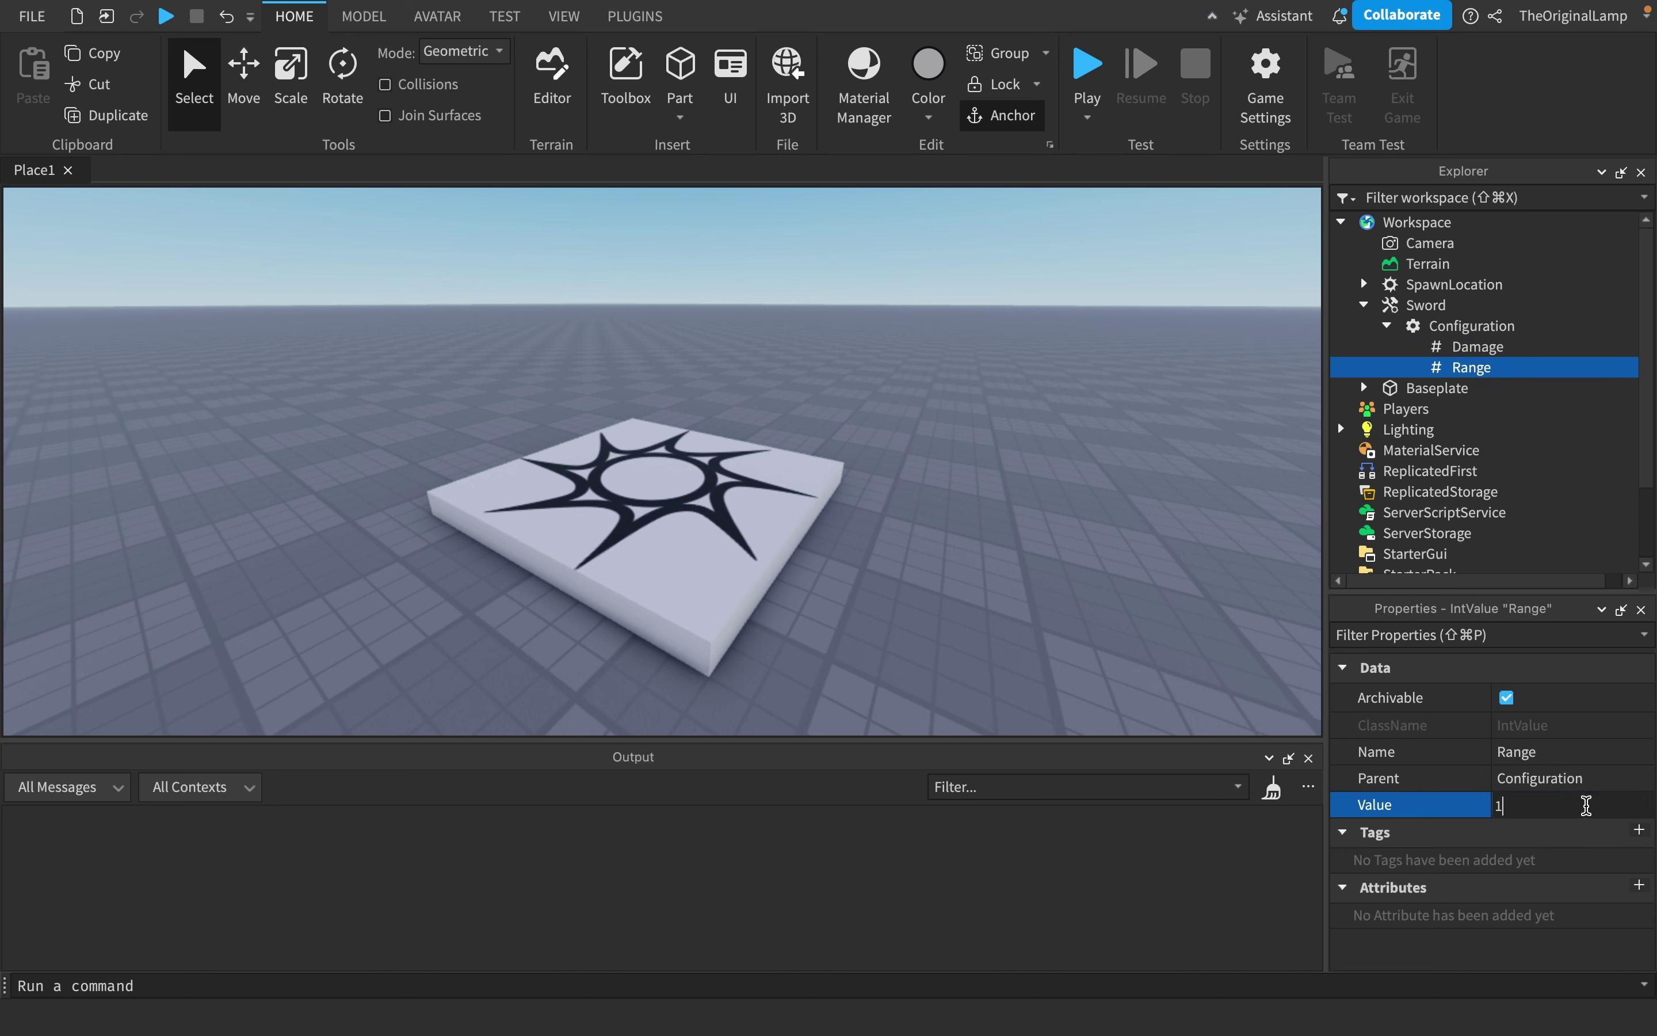
{"action": "type", "text": "0"}
{"action": "left_click", "coordinate": [1462, 328]}
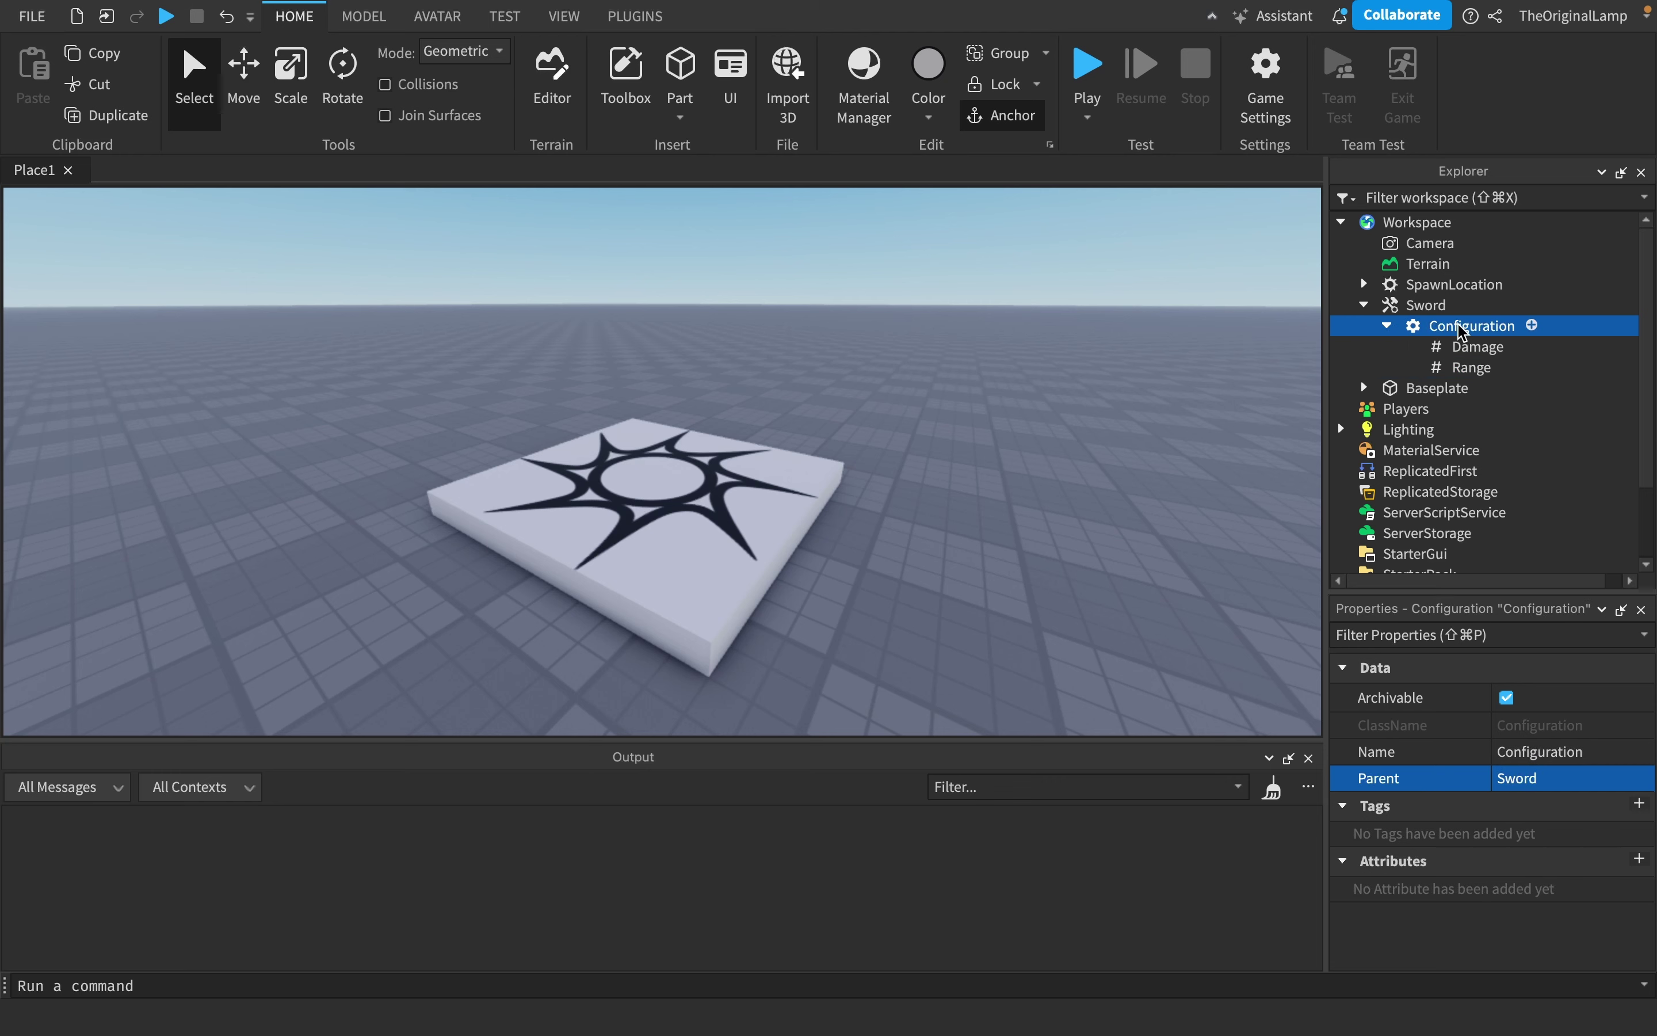
{"action": "left_click", "coordinate": [1532, 325]}
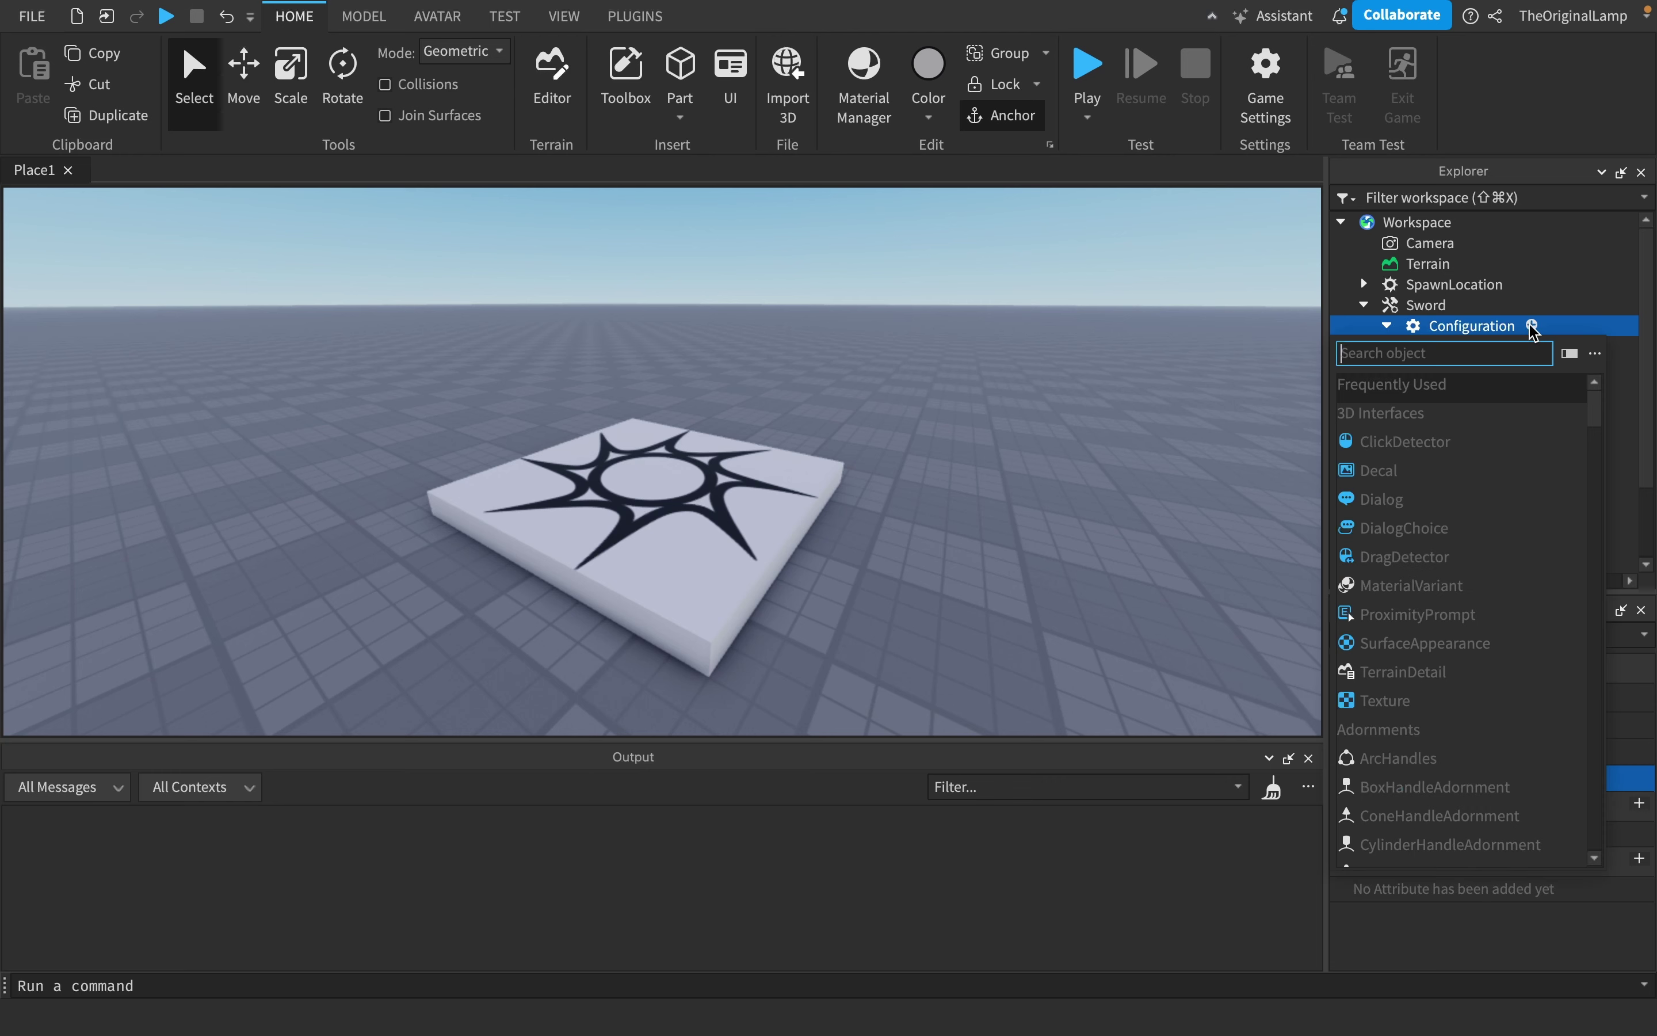
{"action": "type", "text": "script"}
{"action": "left_click", "coordinate": [1452, 385]}
{"action": "left_click", "coordinate": [1472, 388]}
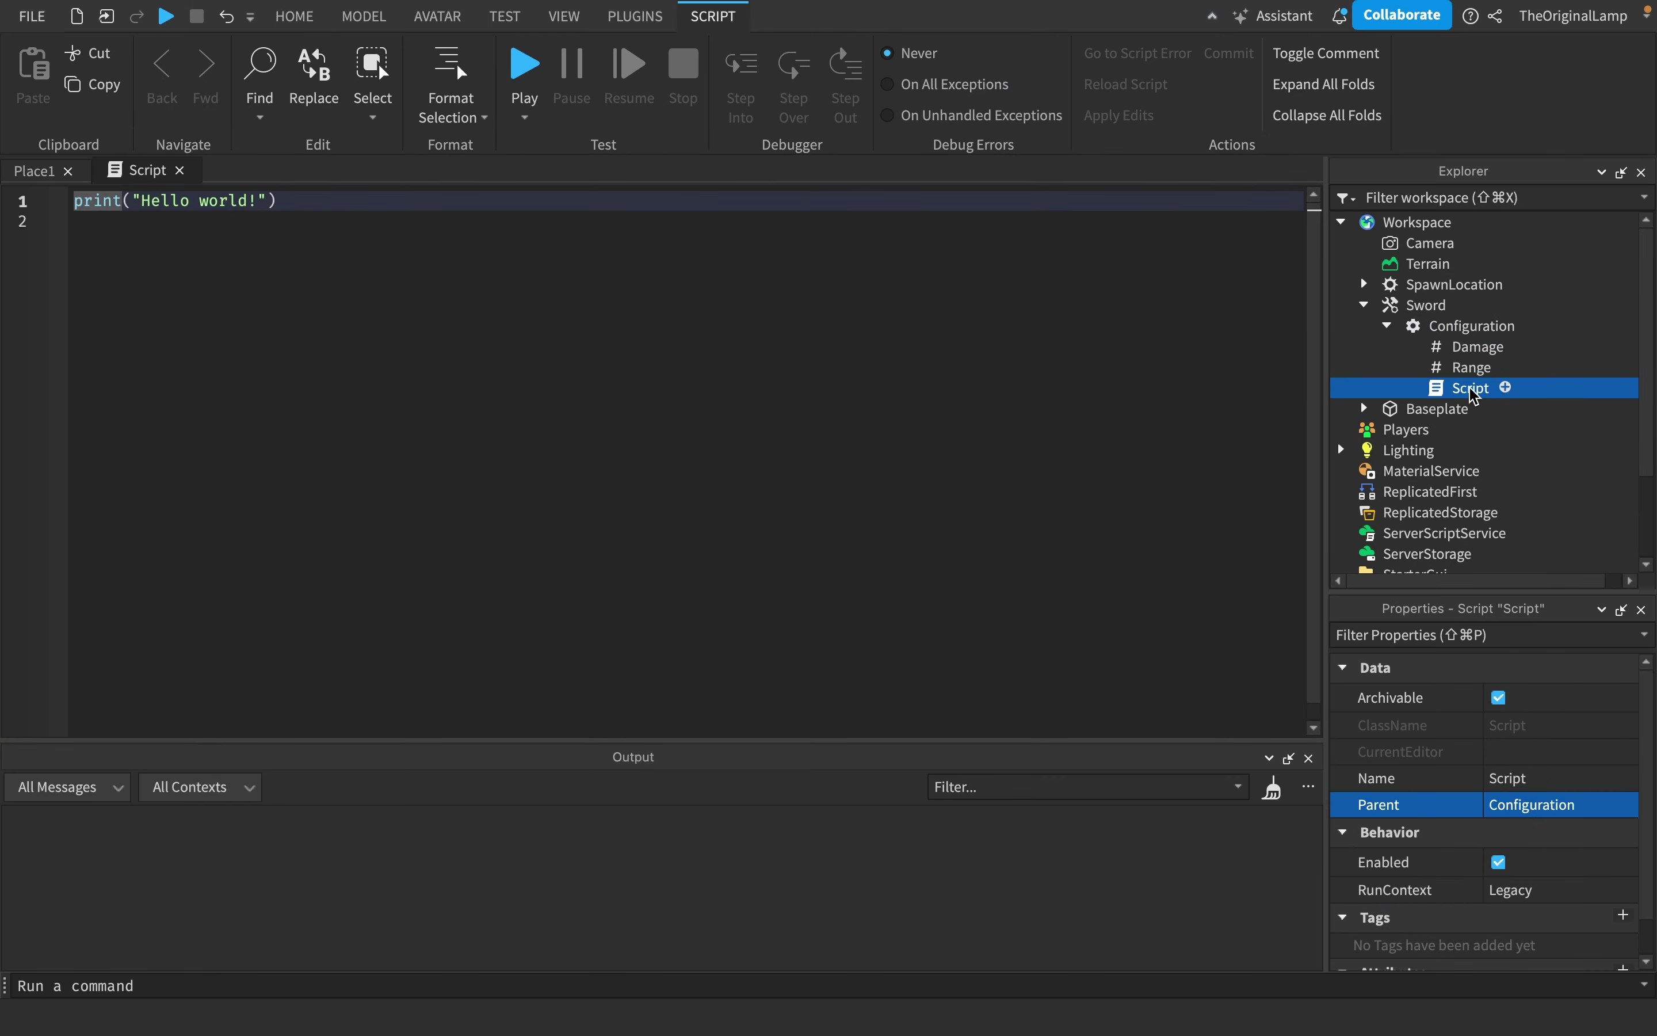
{"action": "triple_click", "coordinate": [411, 200]}
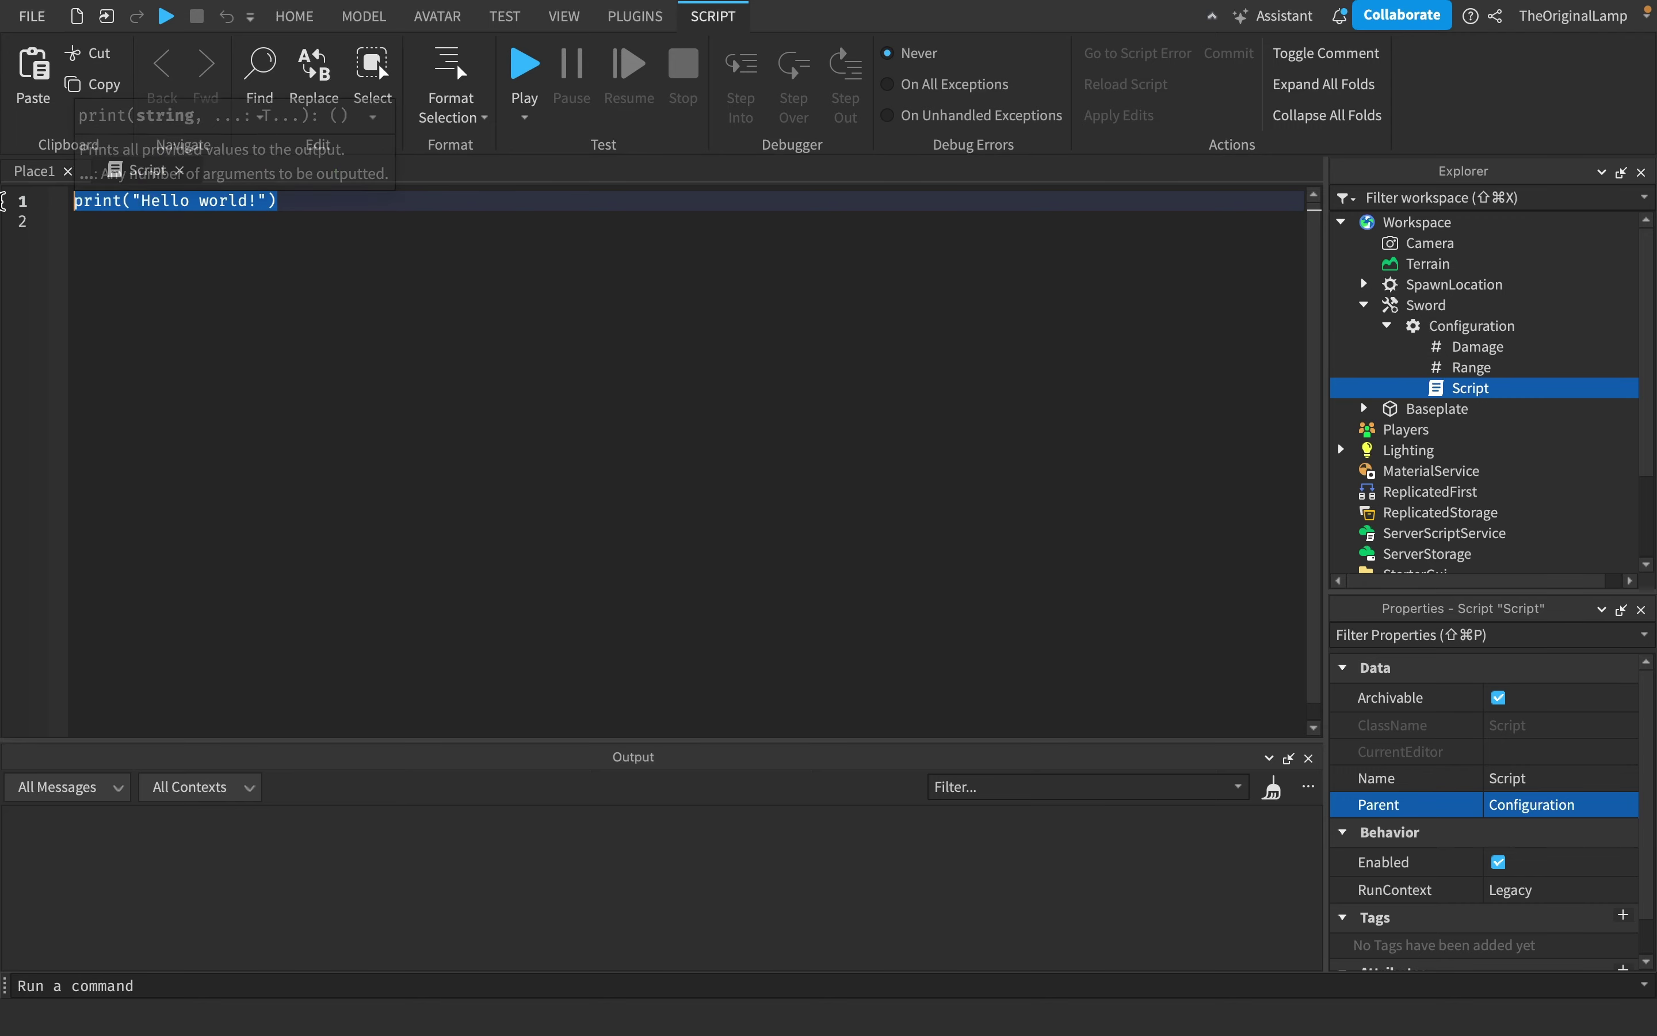
{"action": "left_click", "coordinate": [35, 170]}
{"action": "scroll", "coordinate": [850, 343], "scroll_direction": "up", "scroll_amount": 5}
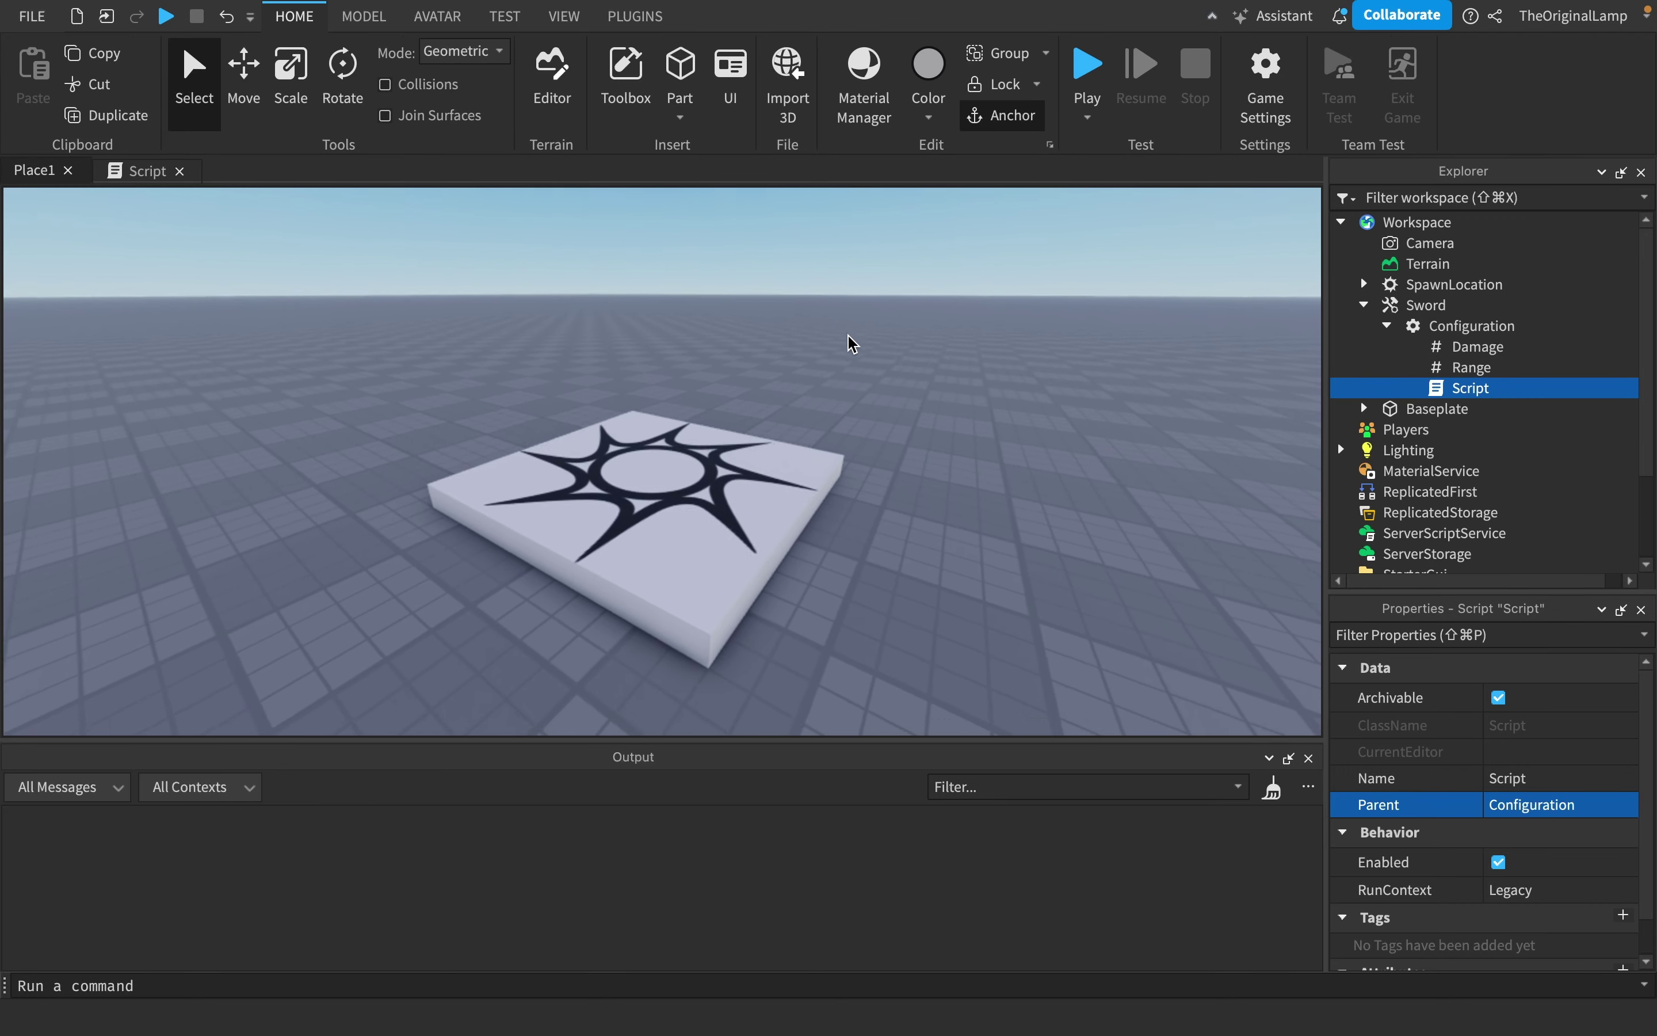
{"action": "scroll", "coordinate": [851, 342], "scroll_direction": "down", "scroll_amount": 4}
{"action": "scroll", "coordinate": [918, 318], "scroll_direction": "up", "scroll_amount": 3}
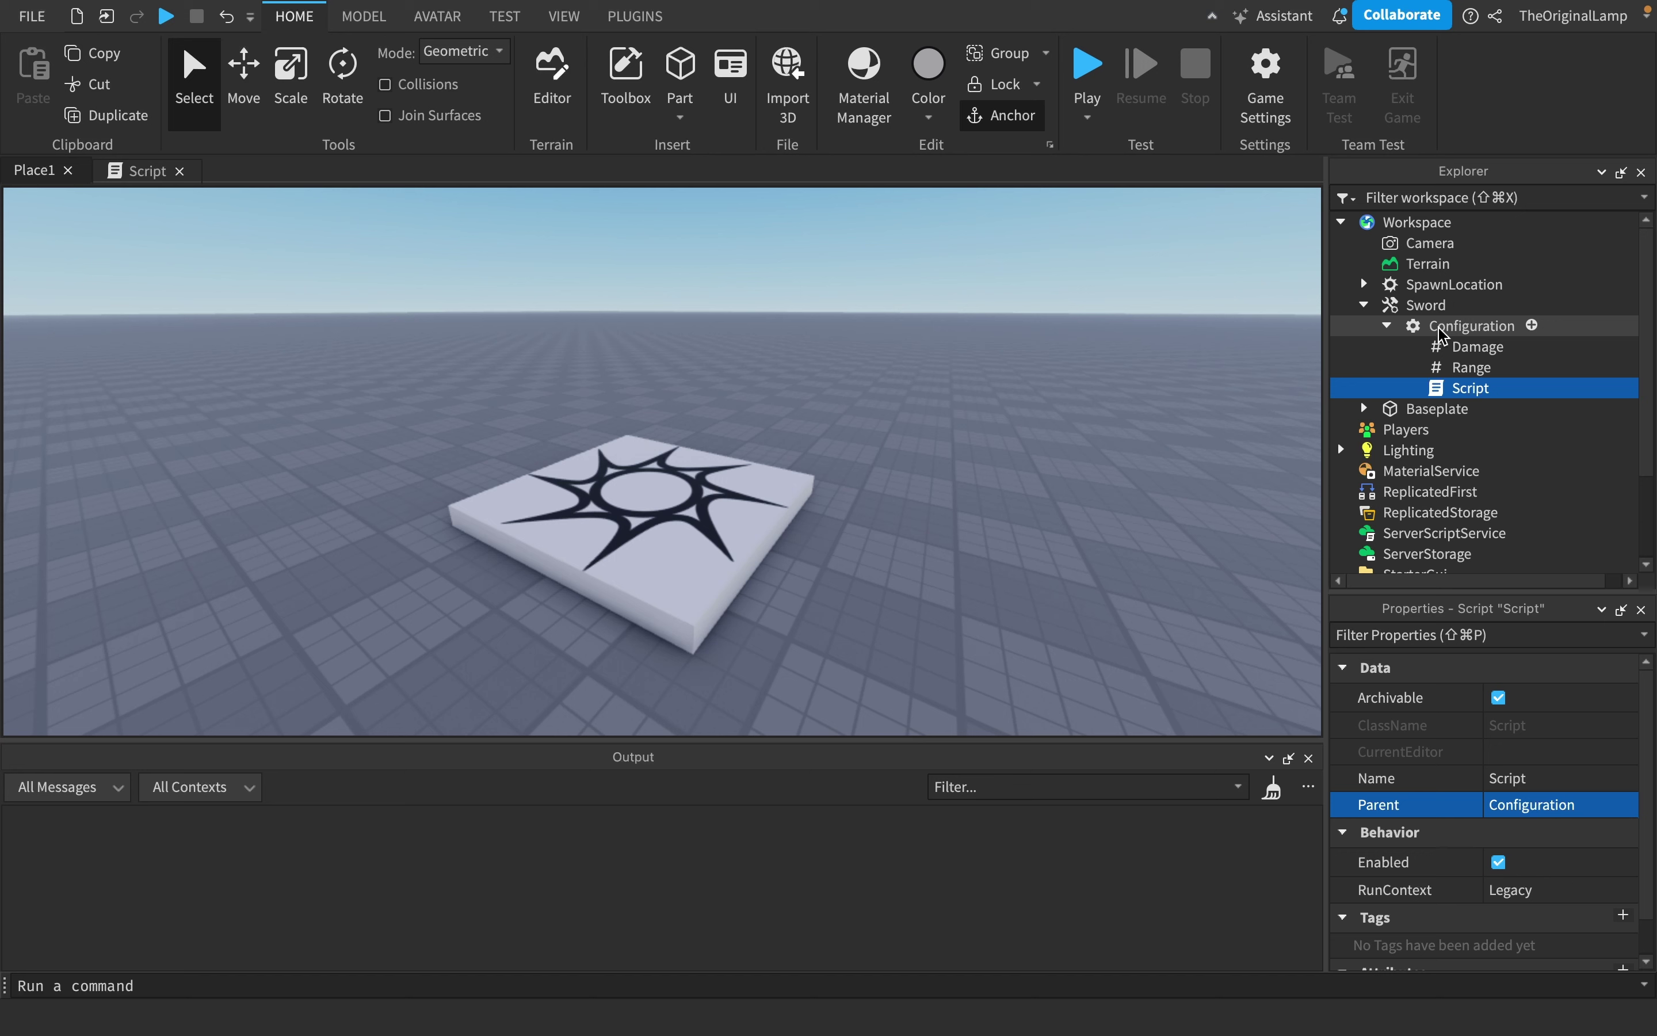
{"action": "left_click", "coordinate": [1455, 346]}
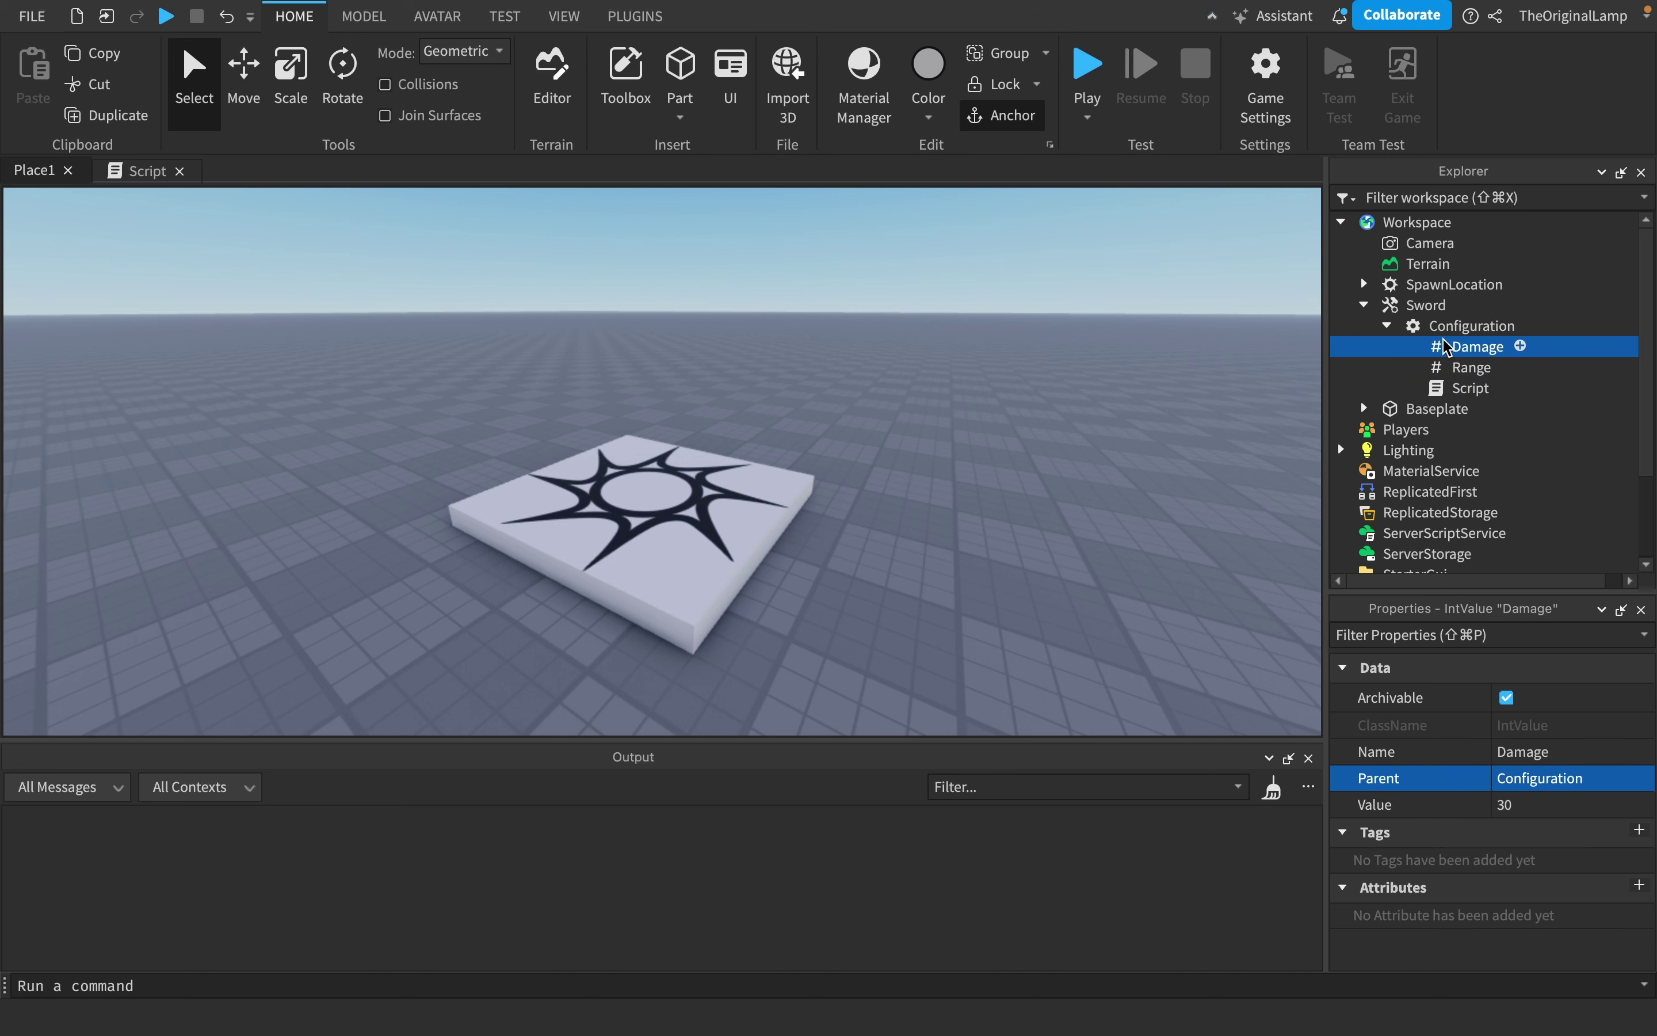
{"action": "left_click", "coordinate": [1463, 367]}
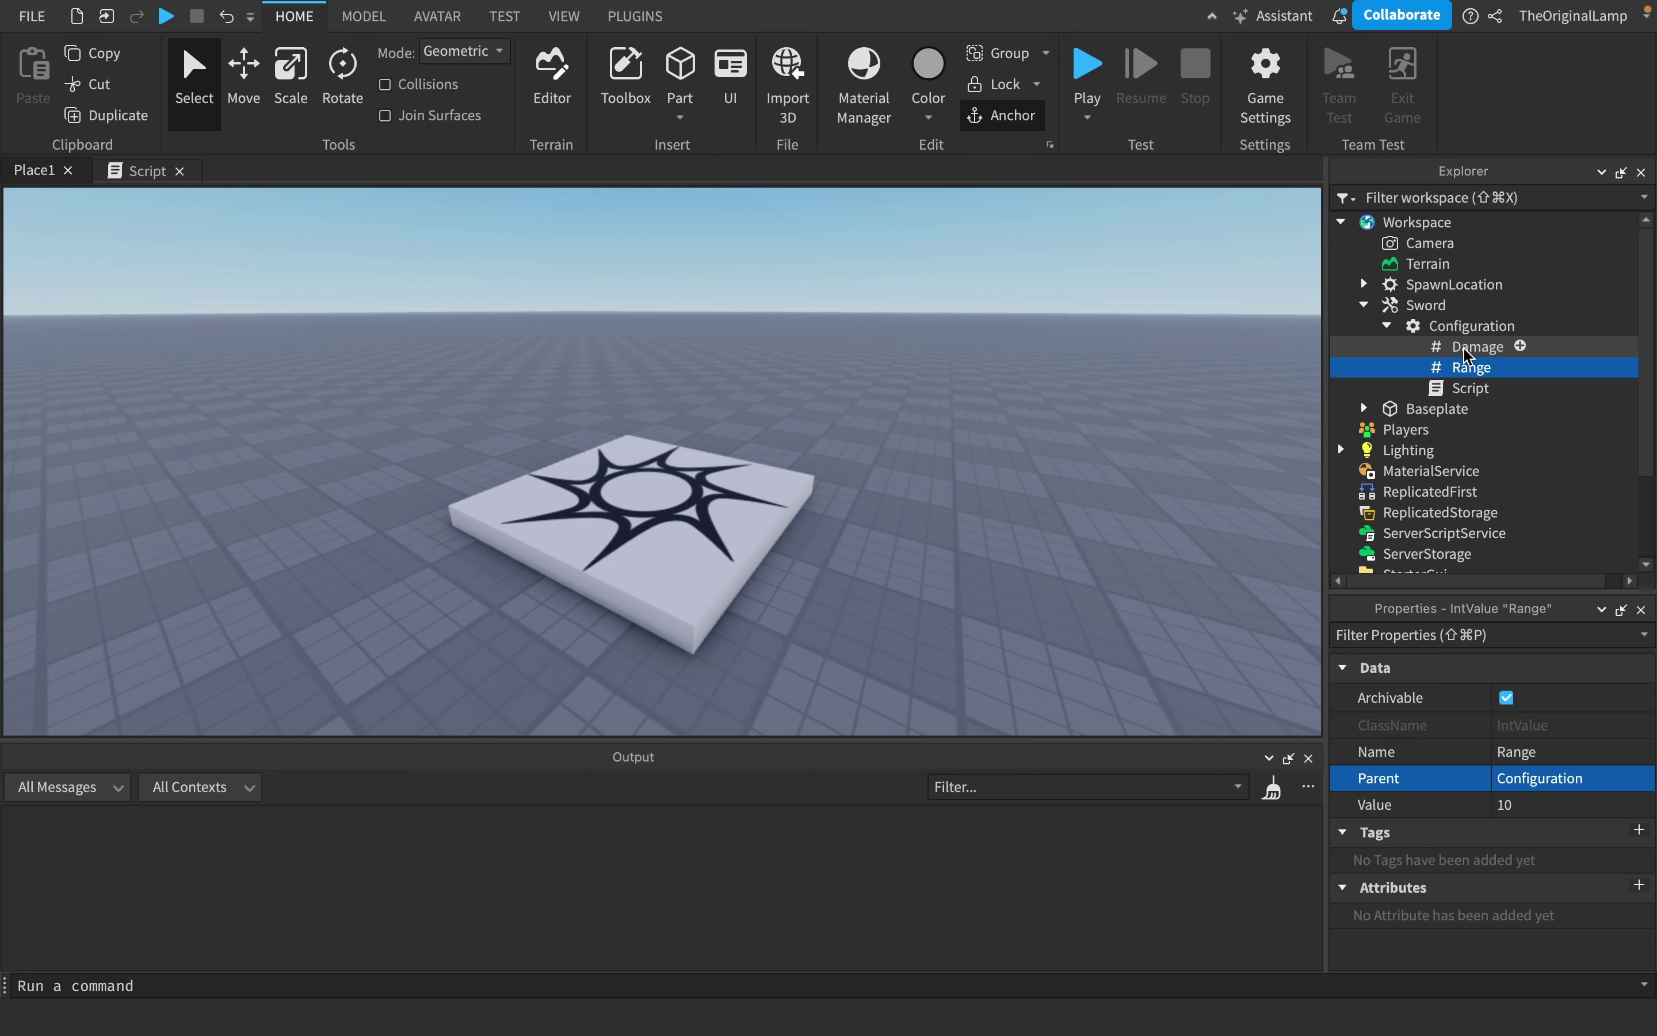
{"action": "left_click", "coordinate": [1470, 348]}
{"action": "left_click", "coordinate": [1469, 367]}
{"action": "left_click", "coordinate": [1472, 349]}
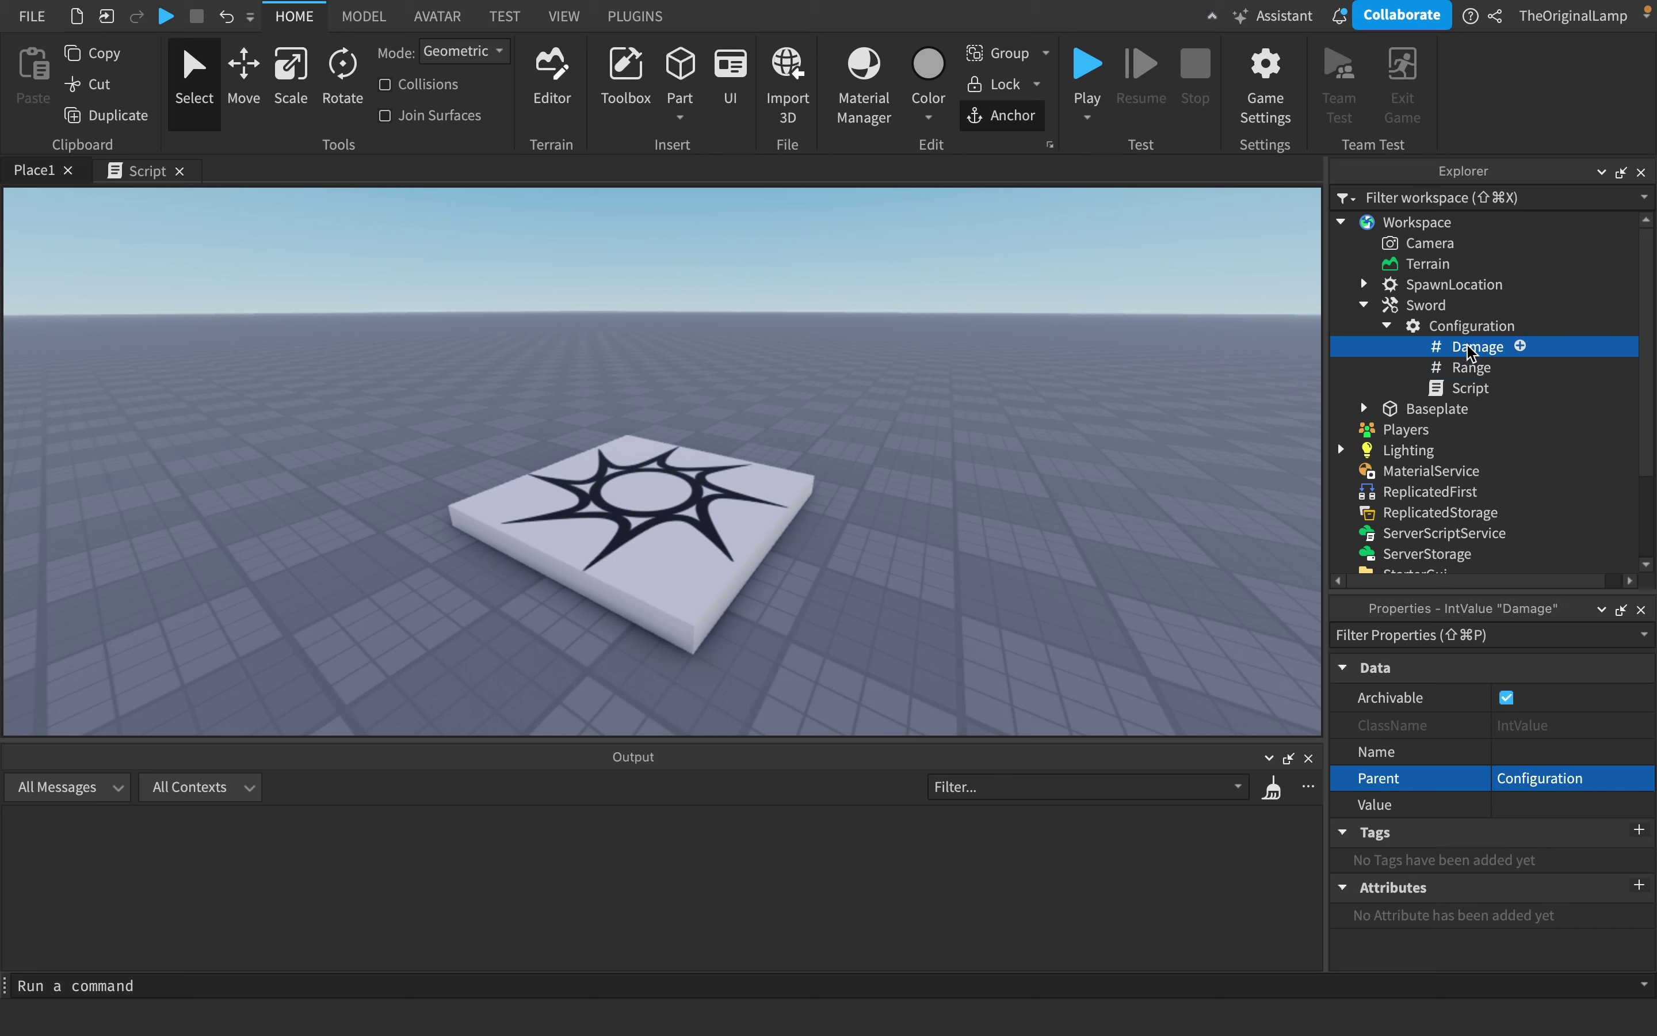
{"action": "left_click", "coordinate": [1469, 328]}
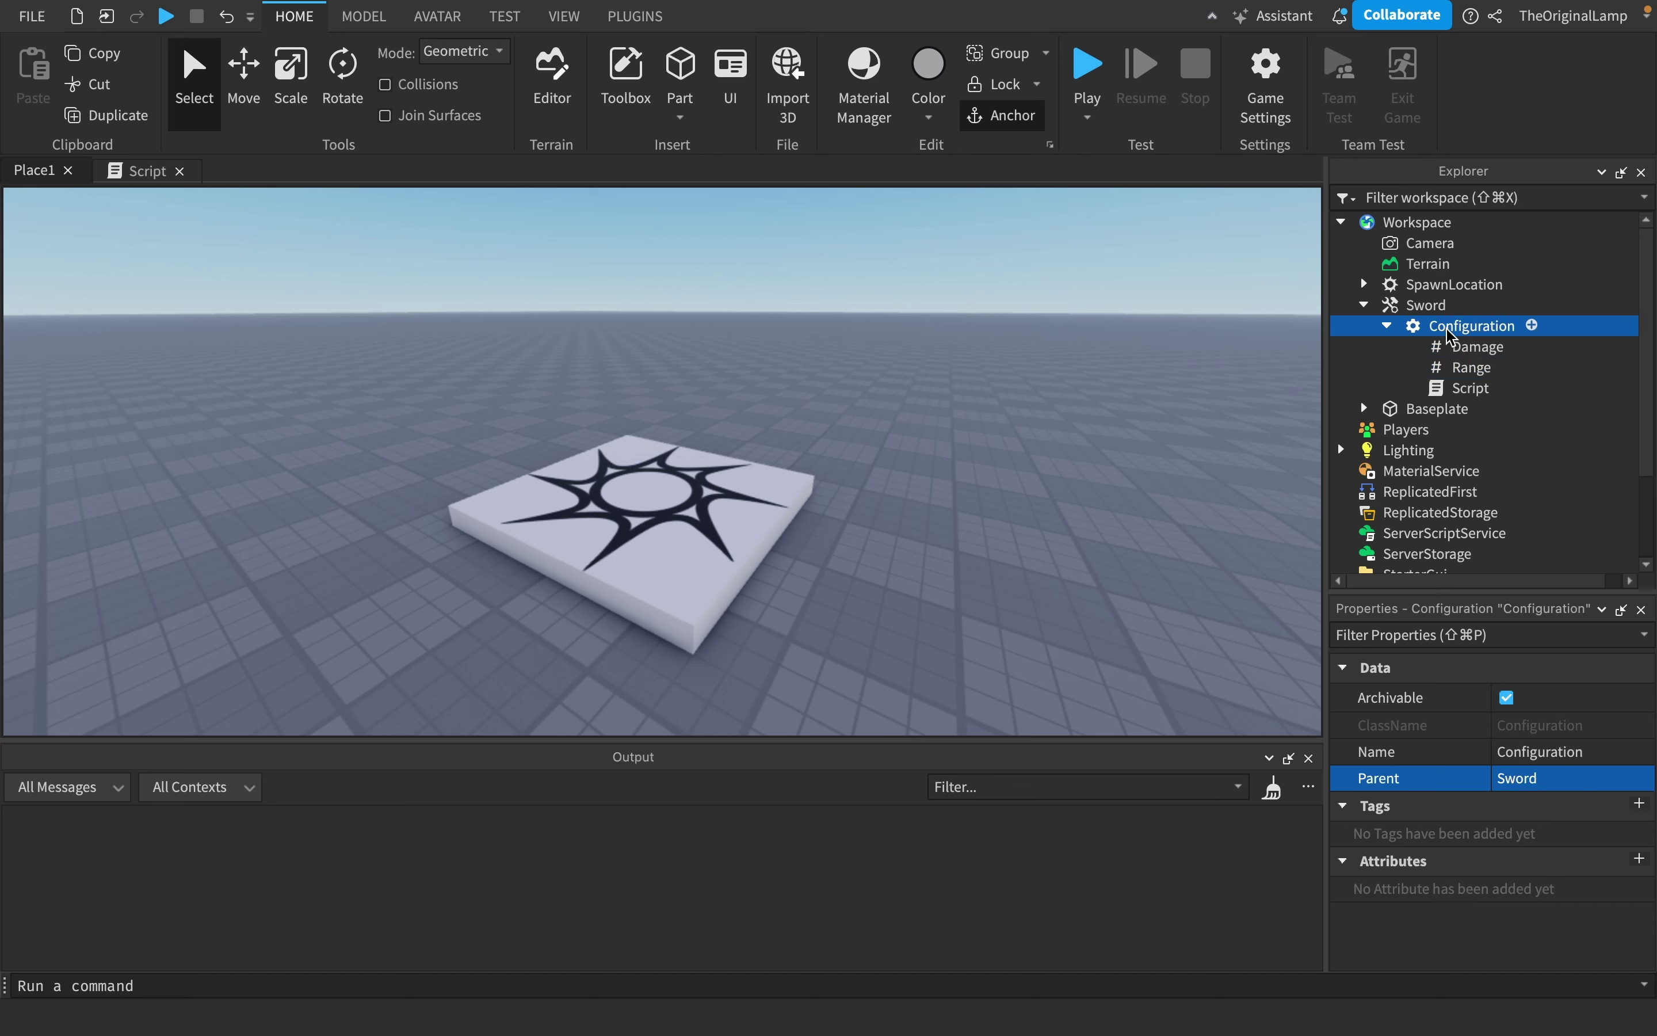
{"action": "left_click", "coordinate": [1455, 346]}
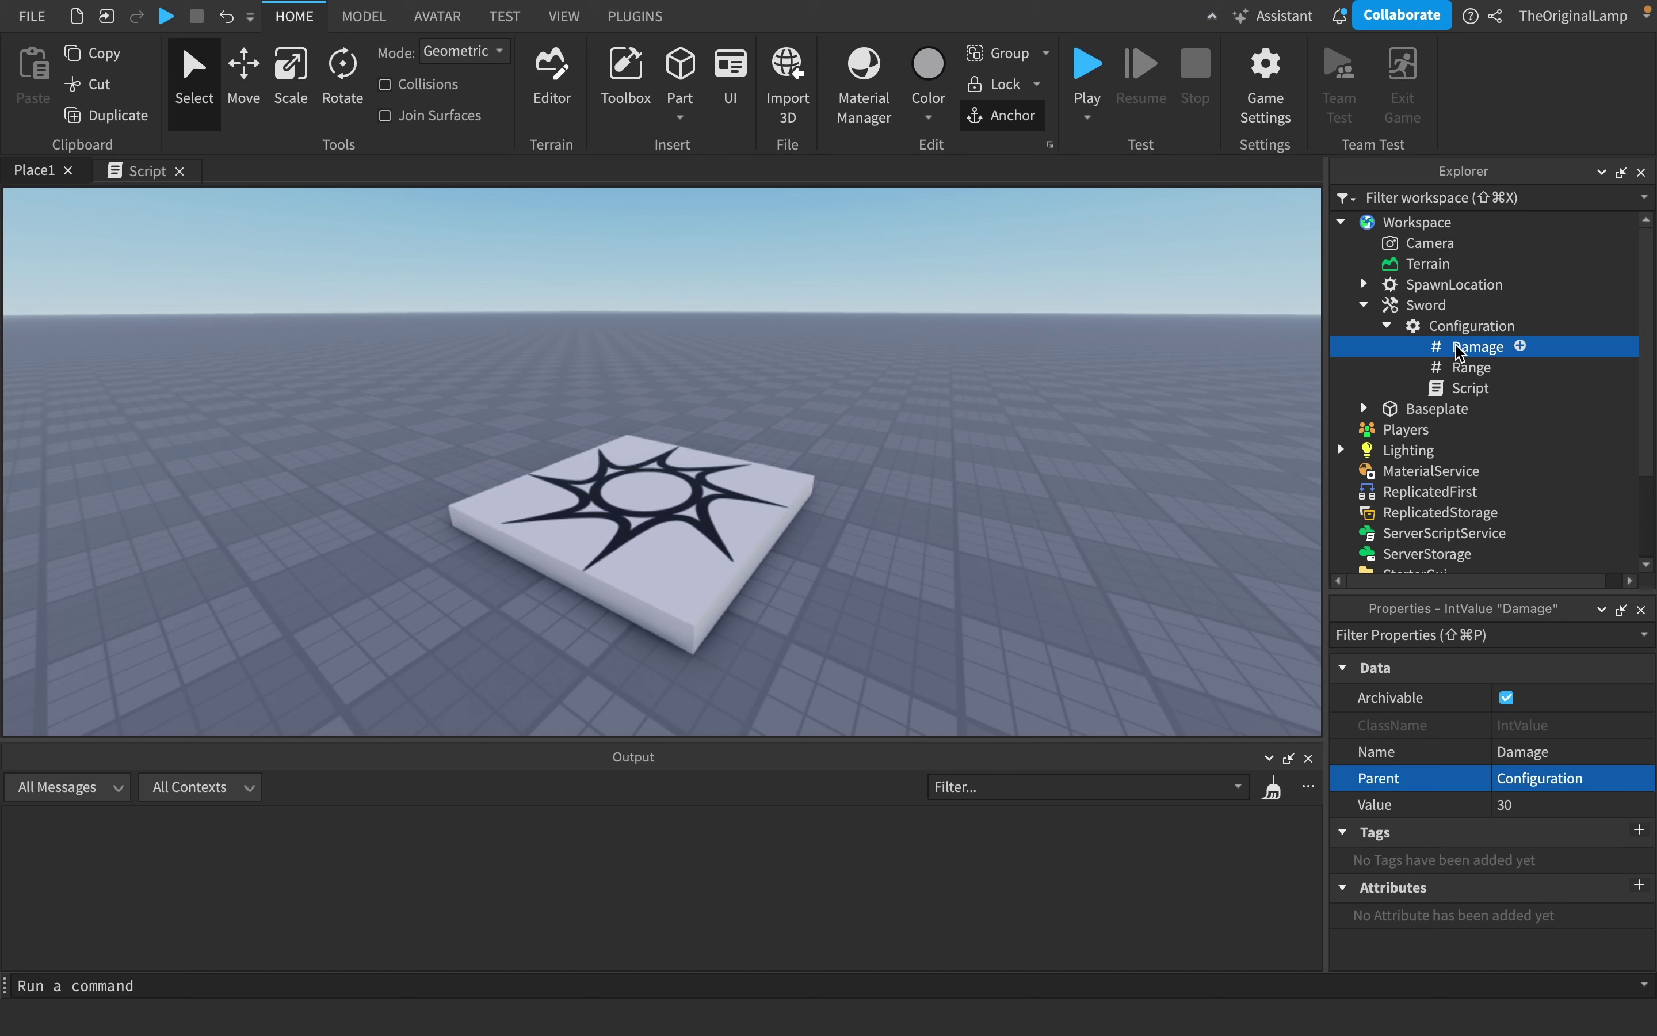
{"action": "key", "text": "Down"}
{"action": "left_click", "coordinate": [1459, 348]}
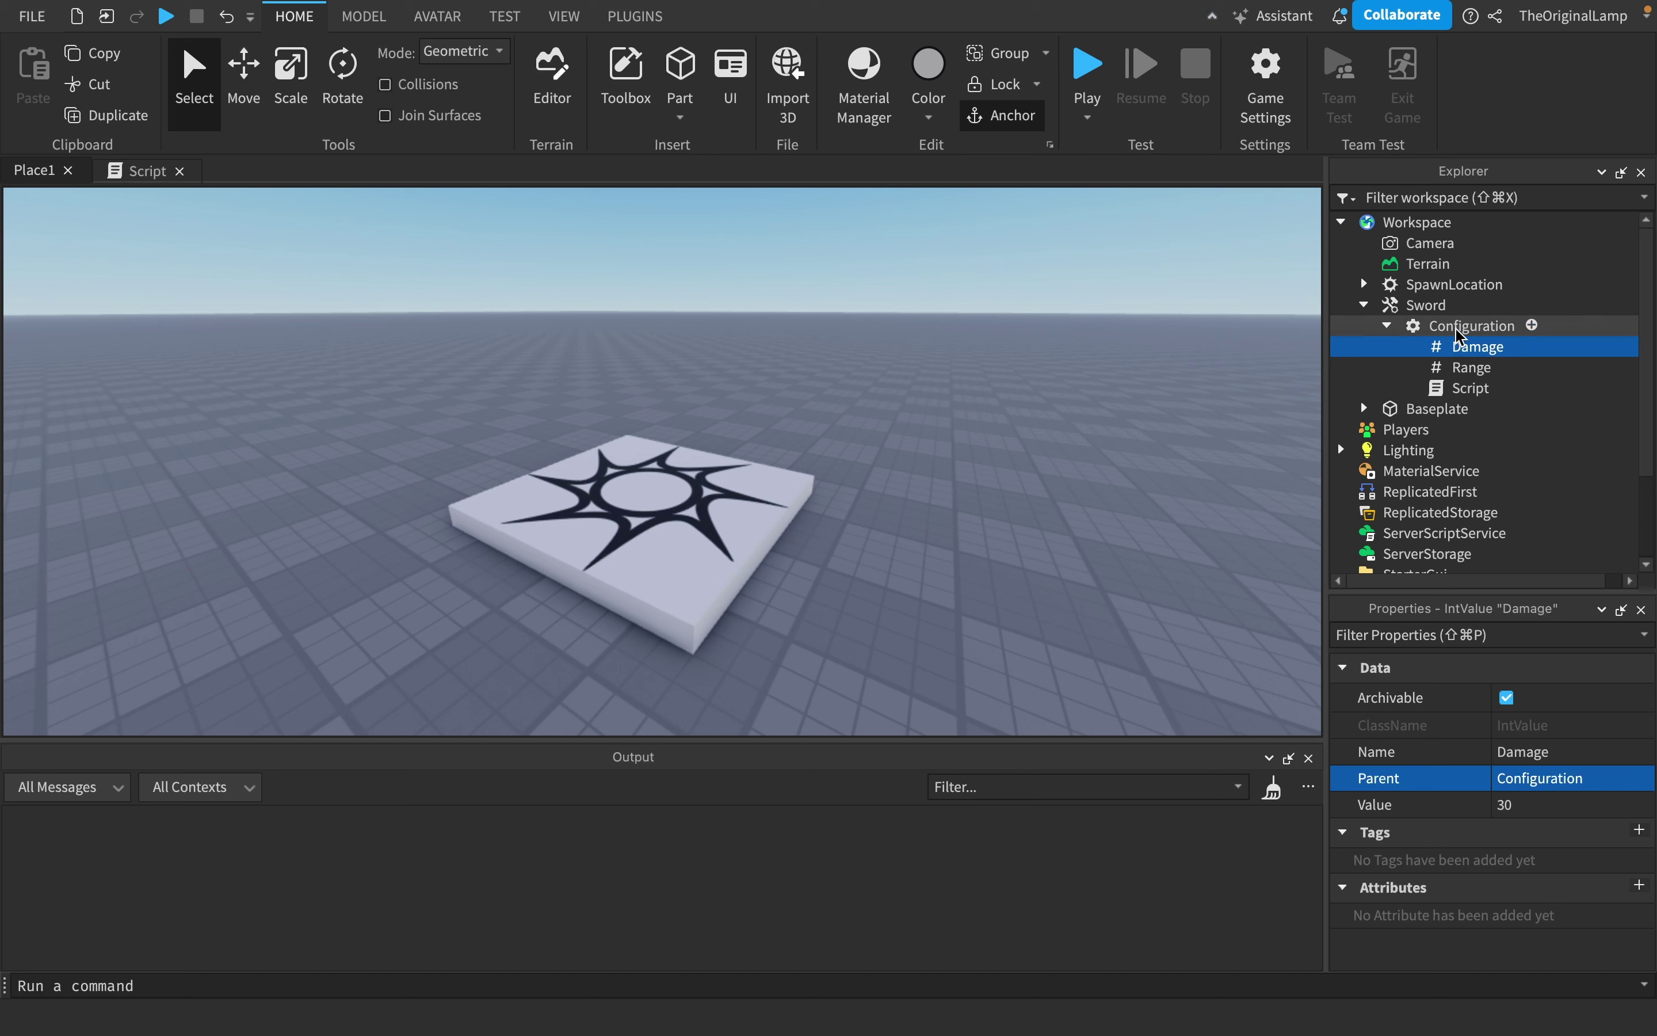
Step: Replace the script with 'local config = script.Parent' and a loop over config:GetChildren()
{"action": "double_click", "coordinate": [1466, 387]}
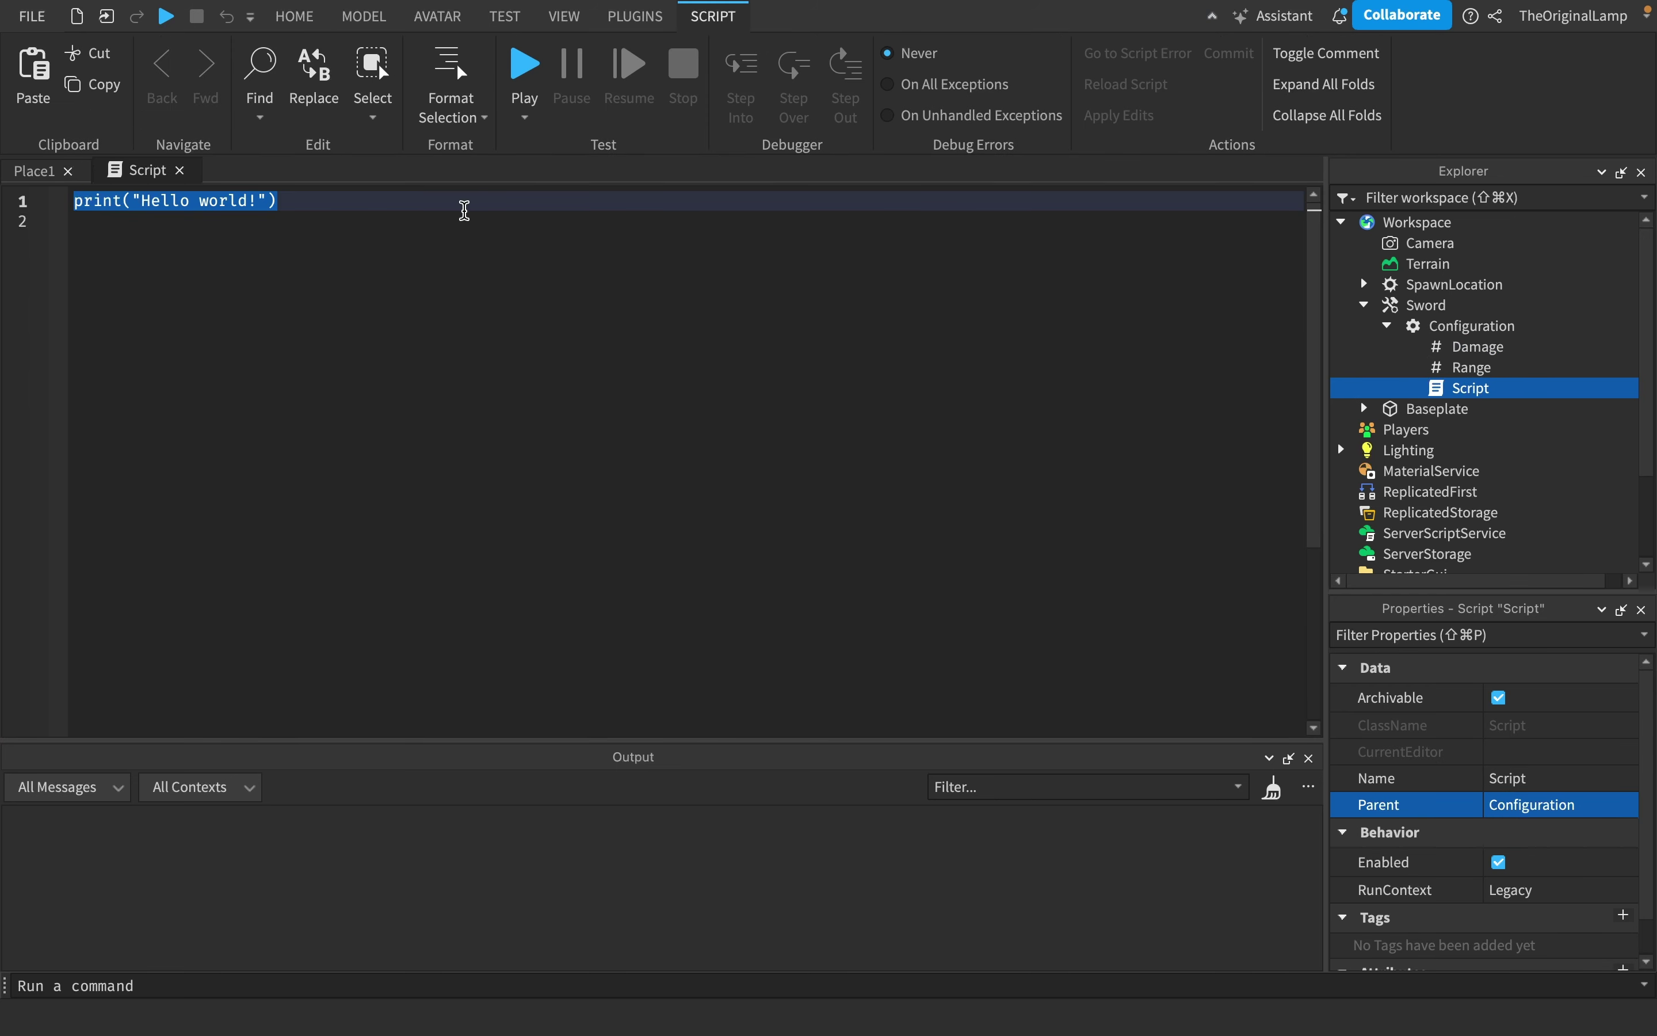
{"action": "left_click", "coordinate": [453, 205]}
{"action": "key", "text": "super+a"}
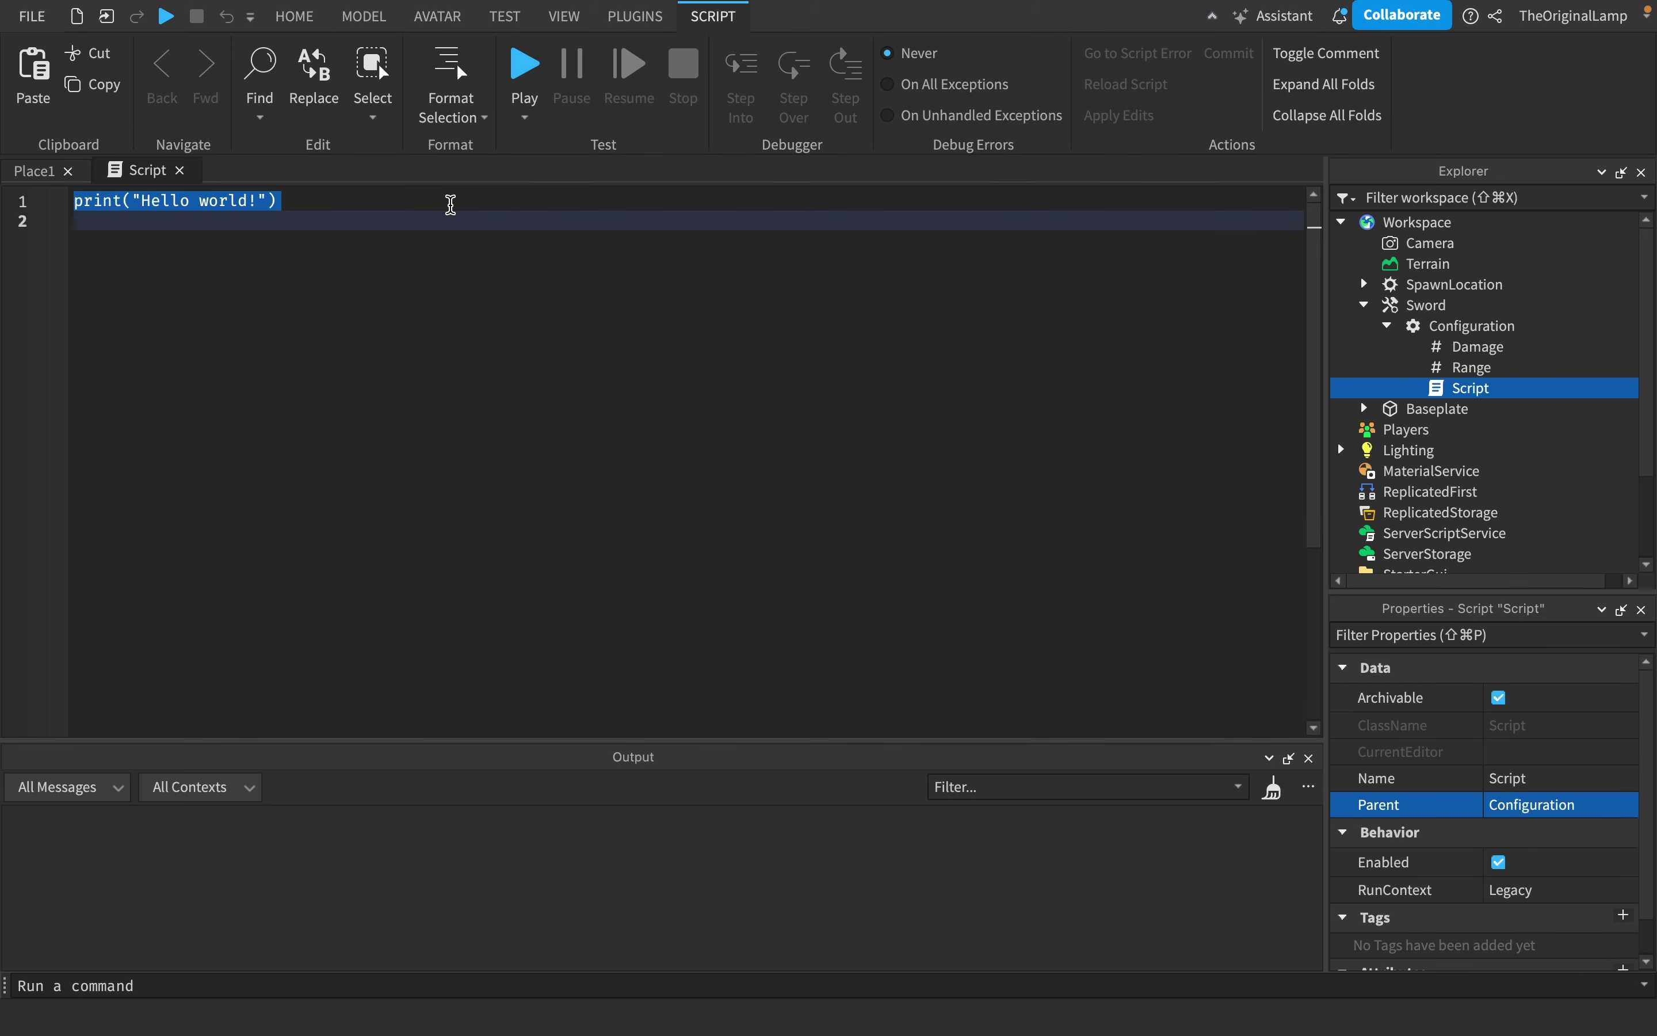
{"action": "type", "text": "lo"}
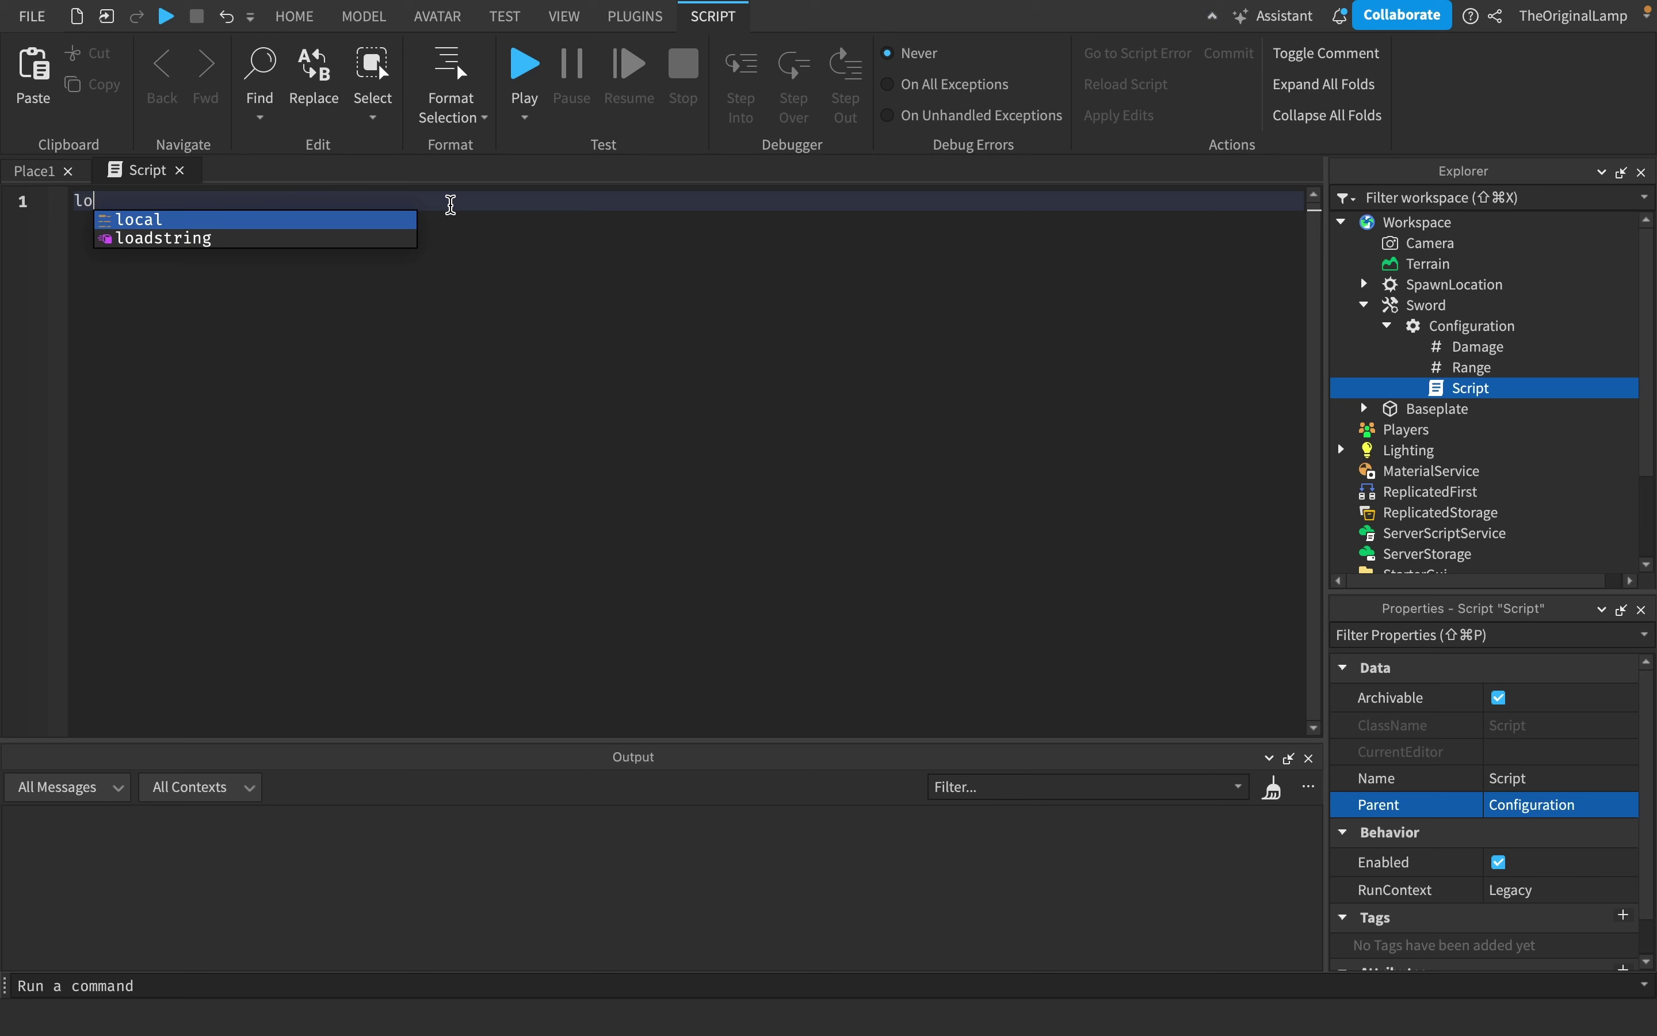
{"action": "type", "text": "cal config = "}
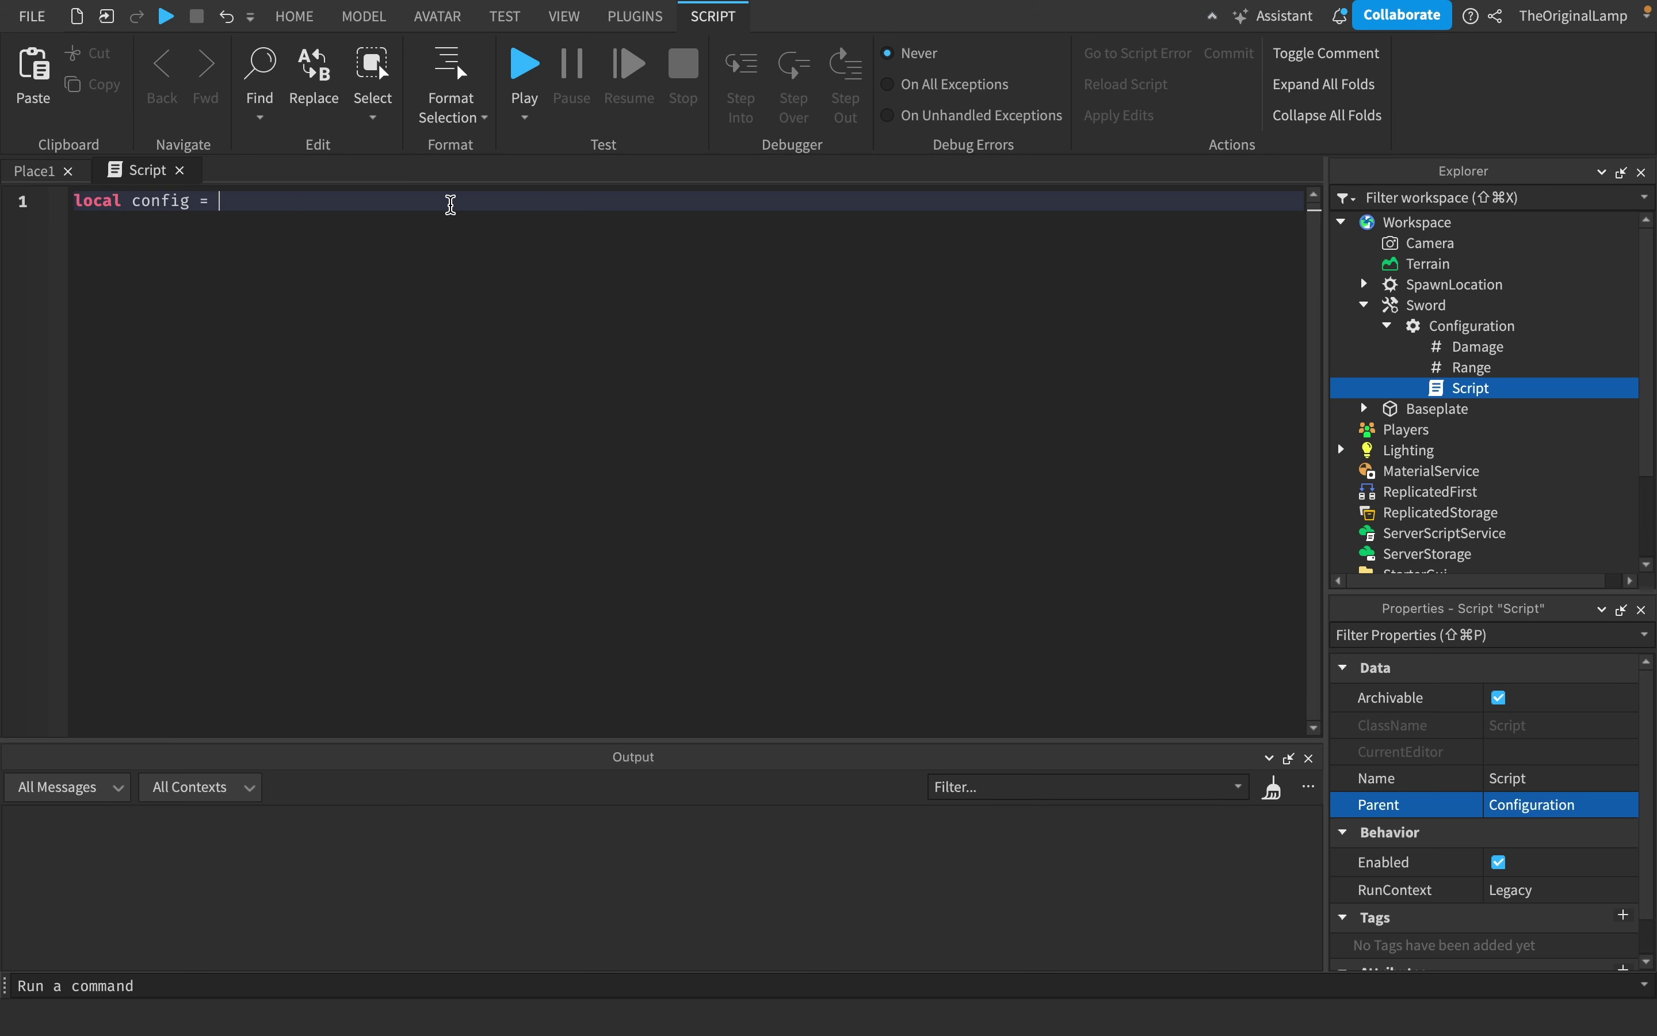
{"action": "type", "text": "script.Parent"}
{"action": "key", "text": "Return"}
{"action": "key", "text": "Return"}
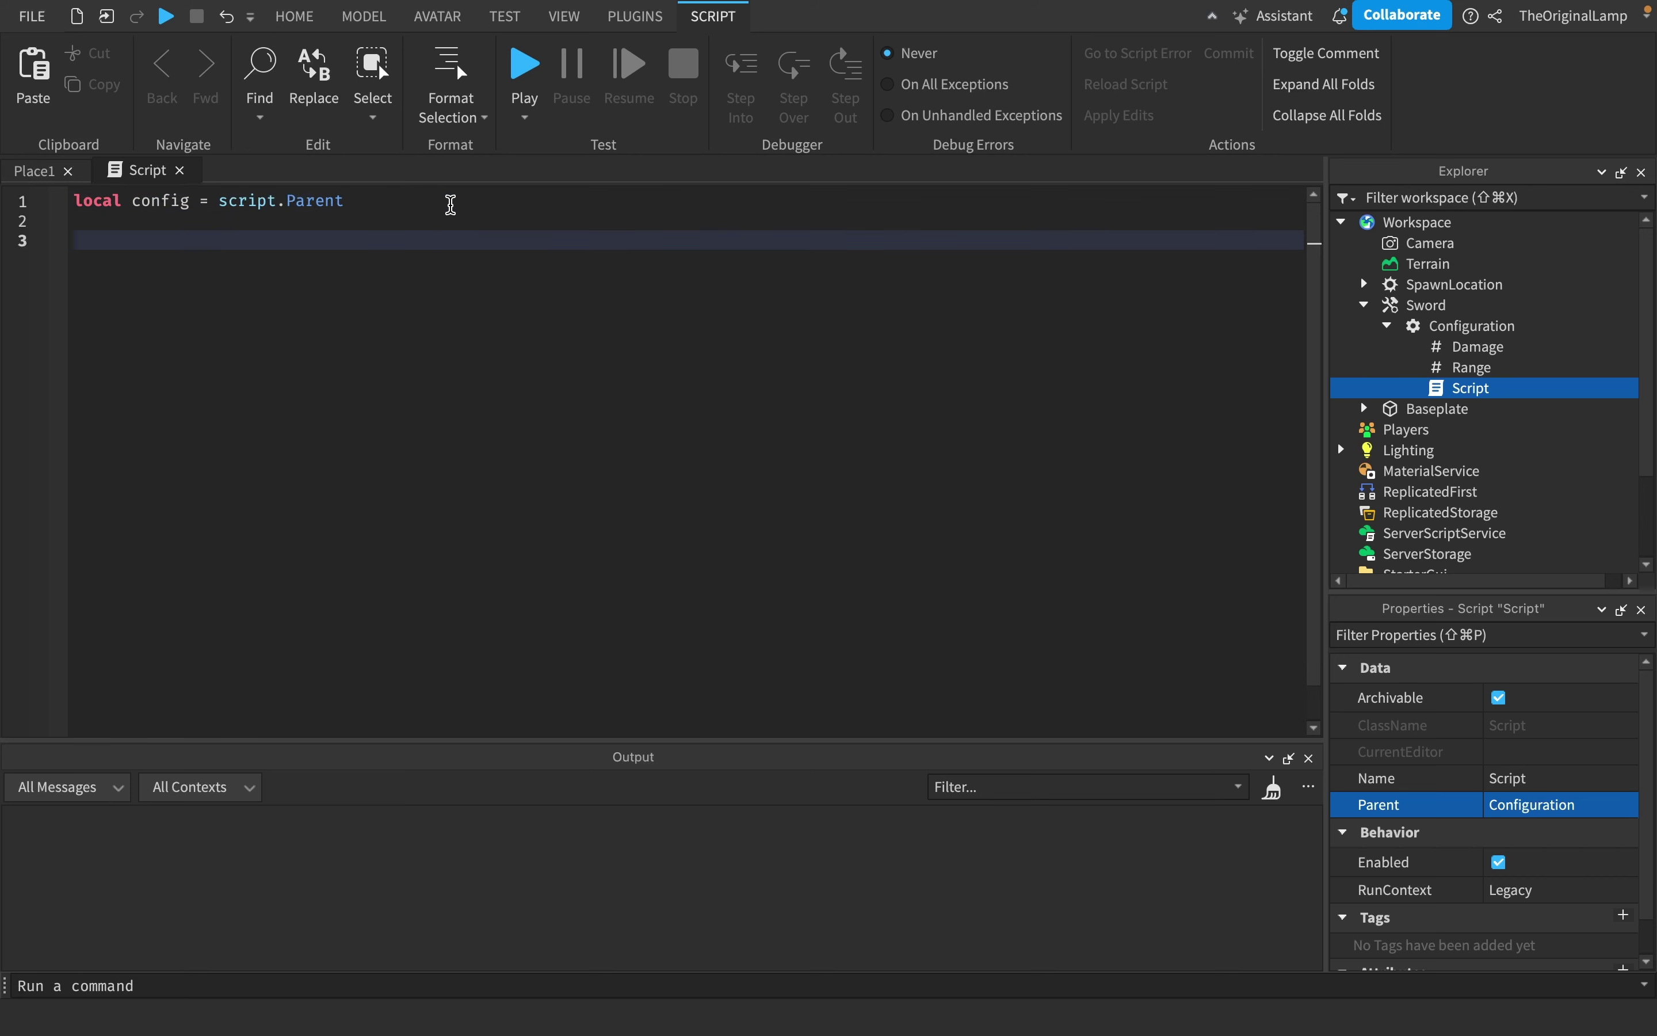
{"action": "type", "text": "for i, v in config"}
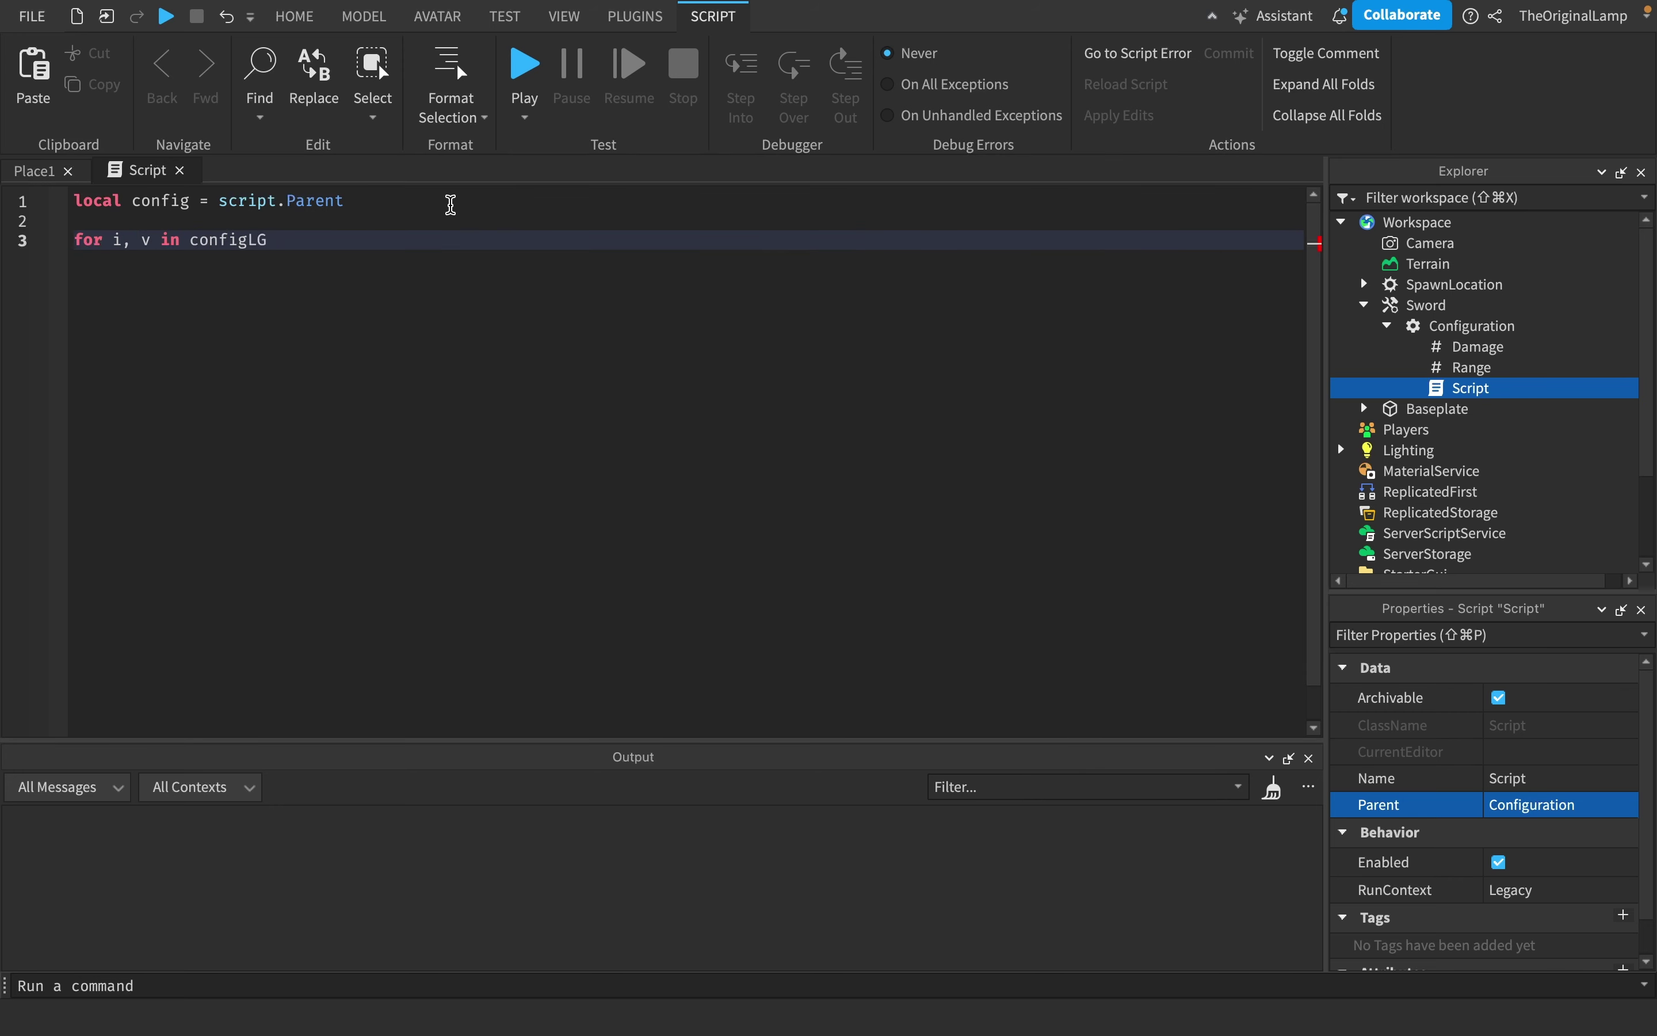
{"action": "type", "text": ":Get"}
{"action": "key", "text": "Tab"}
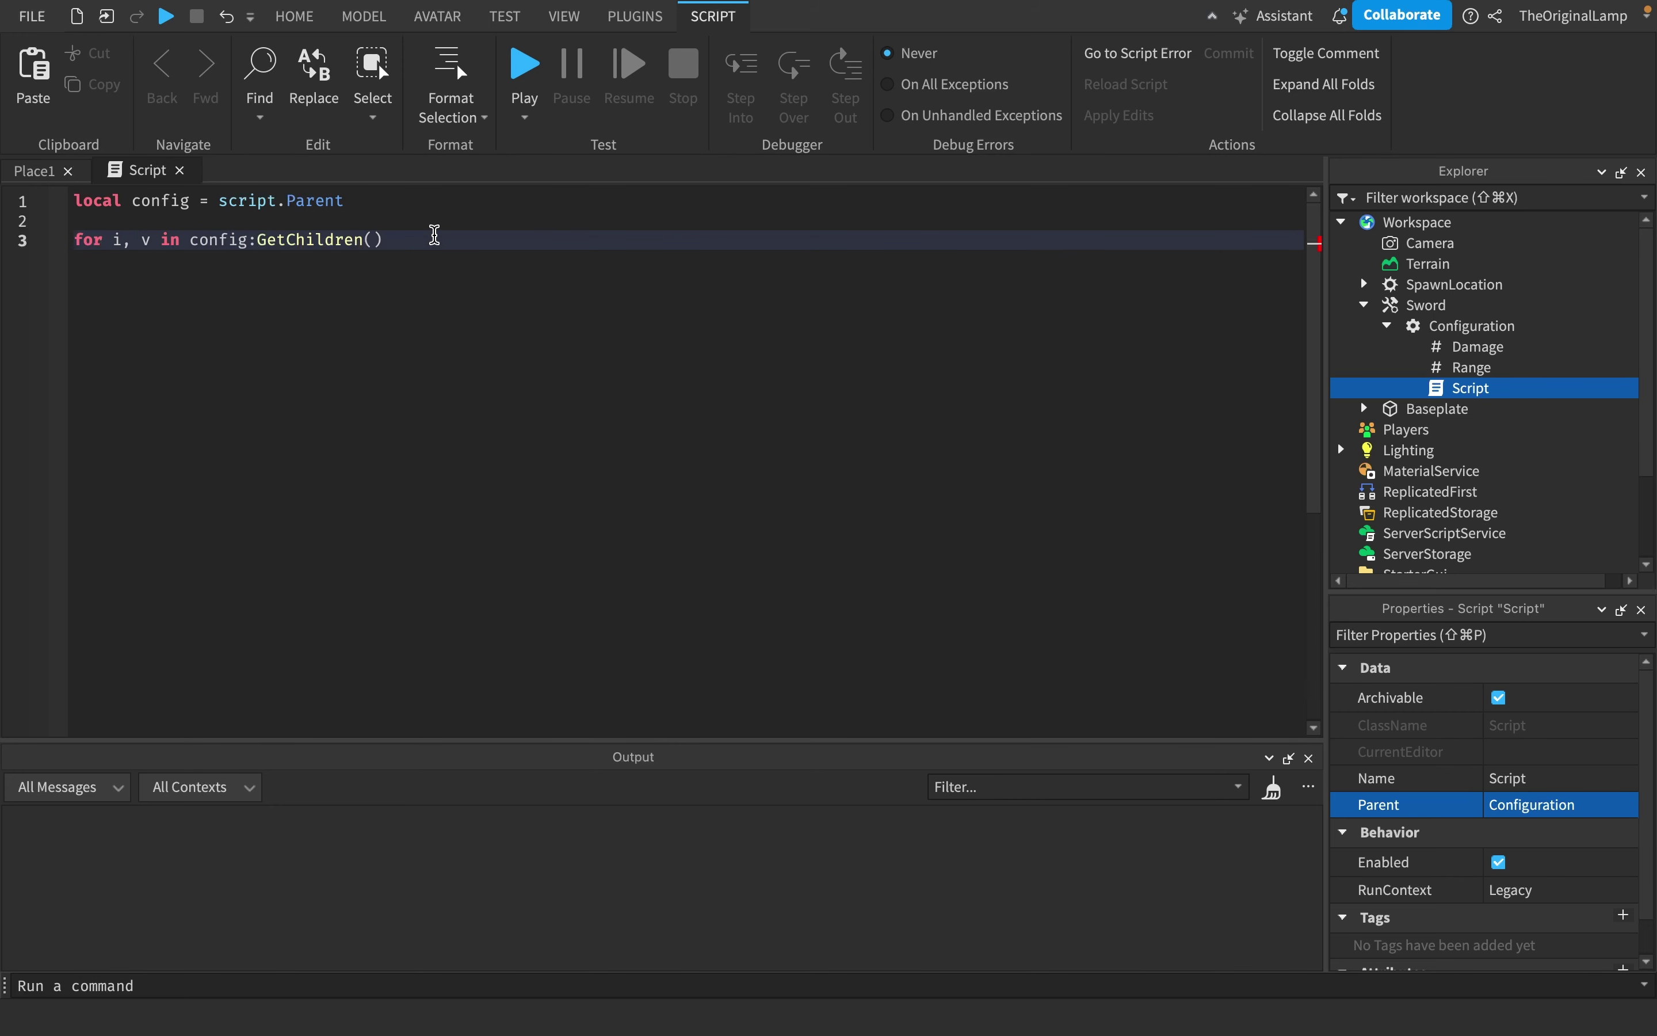
{"action": "type", "text": "do"}
{"action": "key", "text": "Return"}
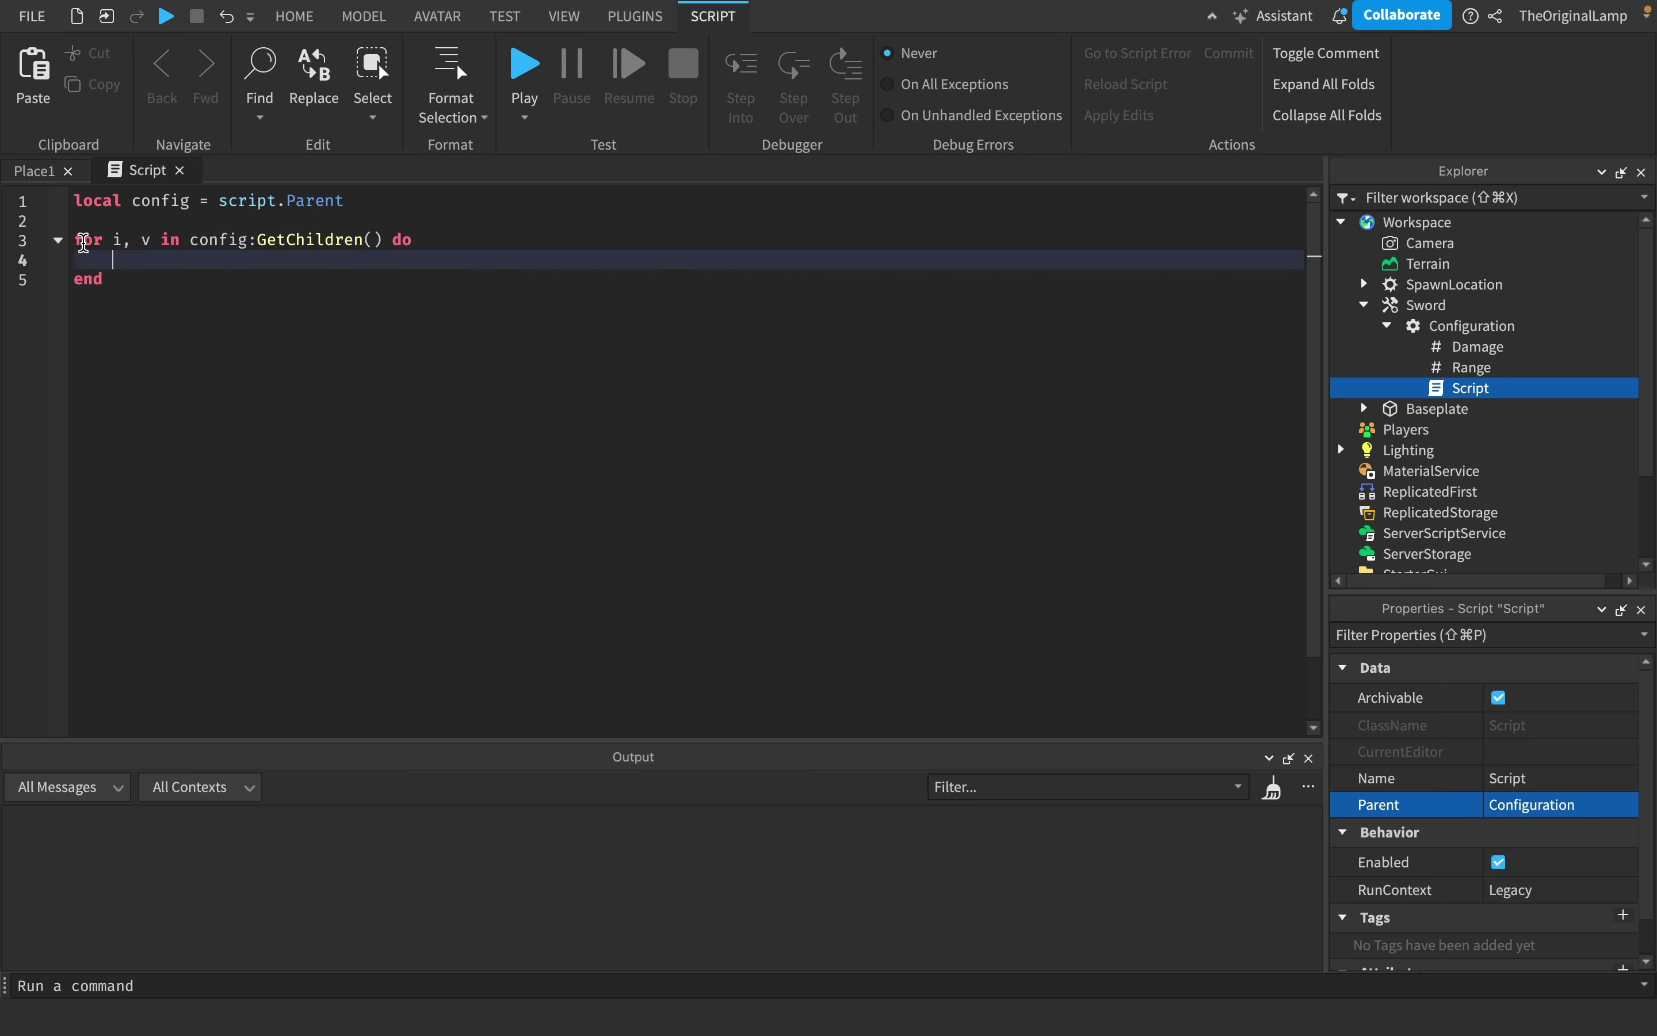
Step: Inside the loop, add 'if v:IsA("IntValue") then' and halve v.Value
{"action": "left_click", "coordinate": [1472, 325]}
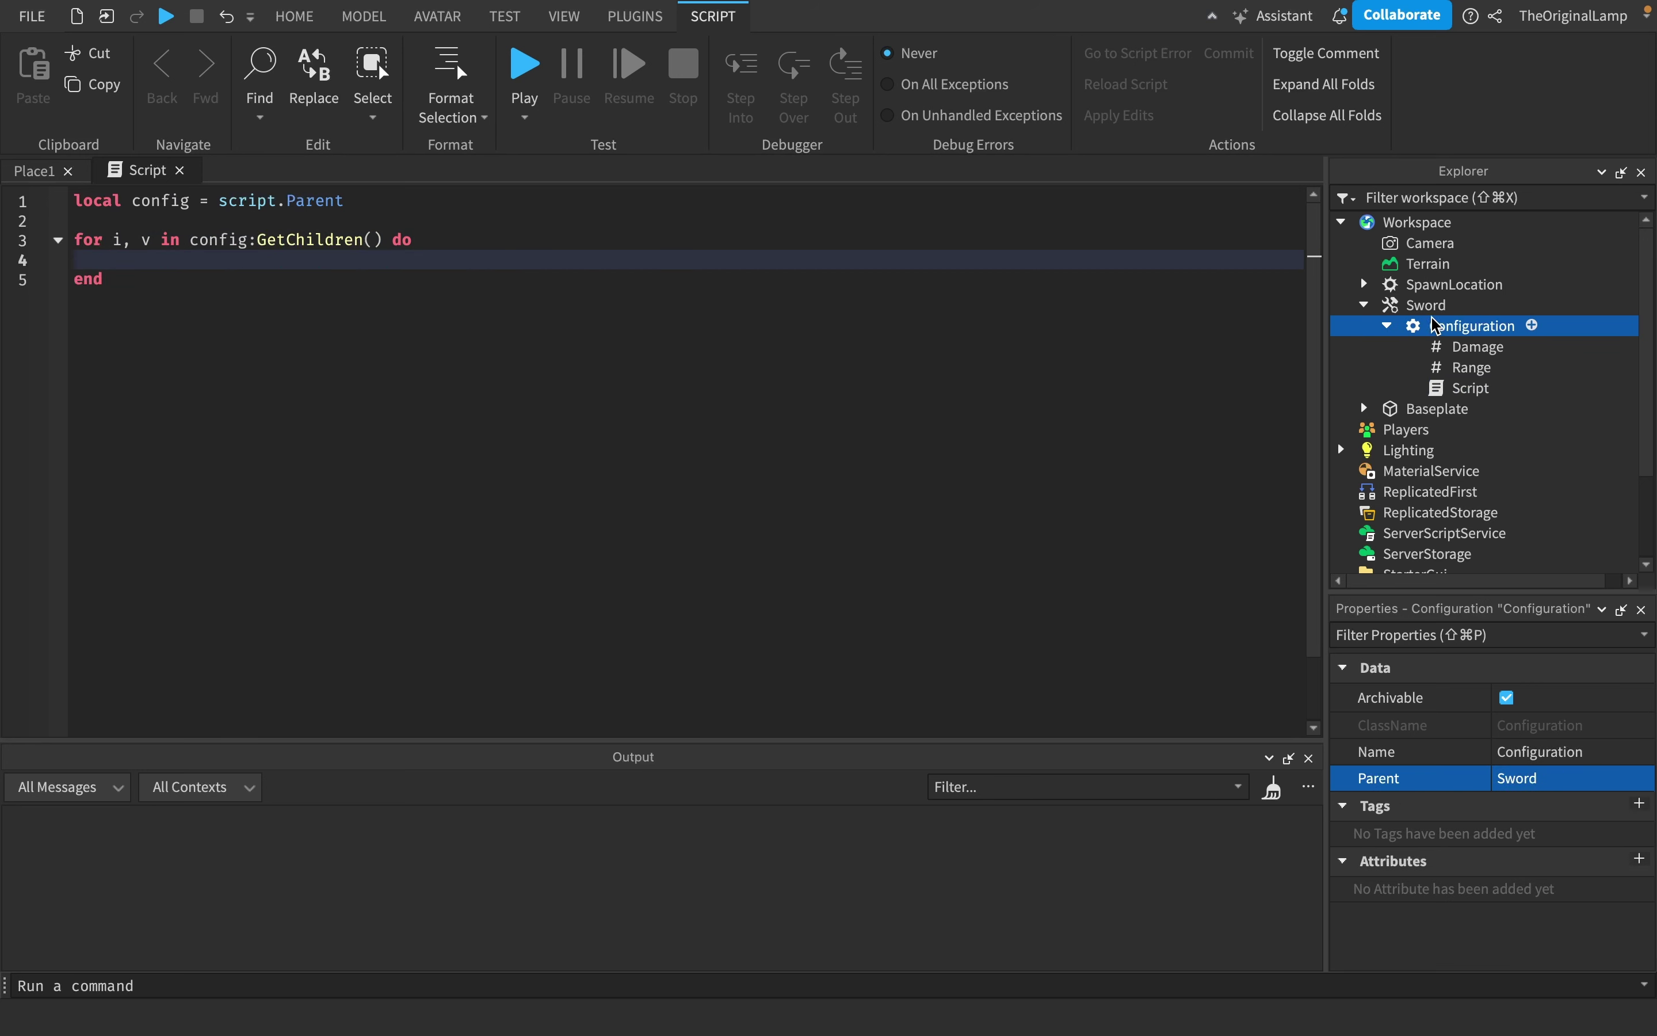
{"action": "left_click", "coordinate": [299, 271]}
{"action": "left_click", "coordinate": [310, 259]}
{"action": "type", "text": "if v"}
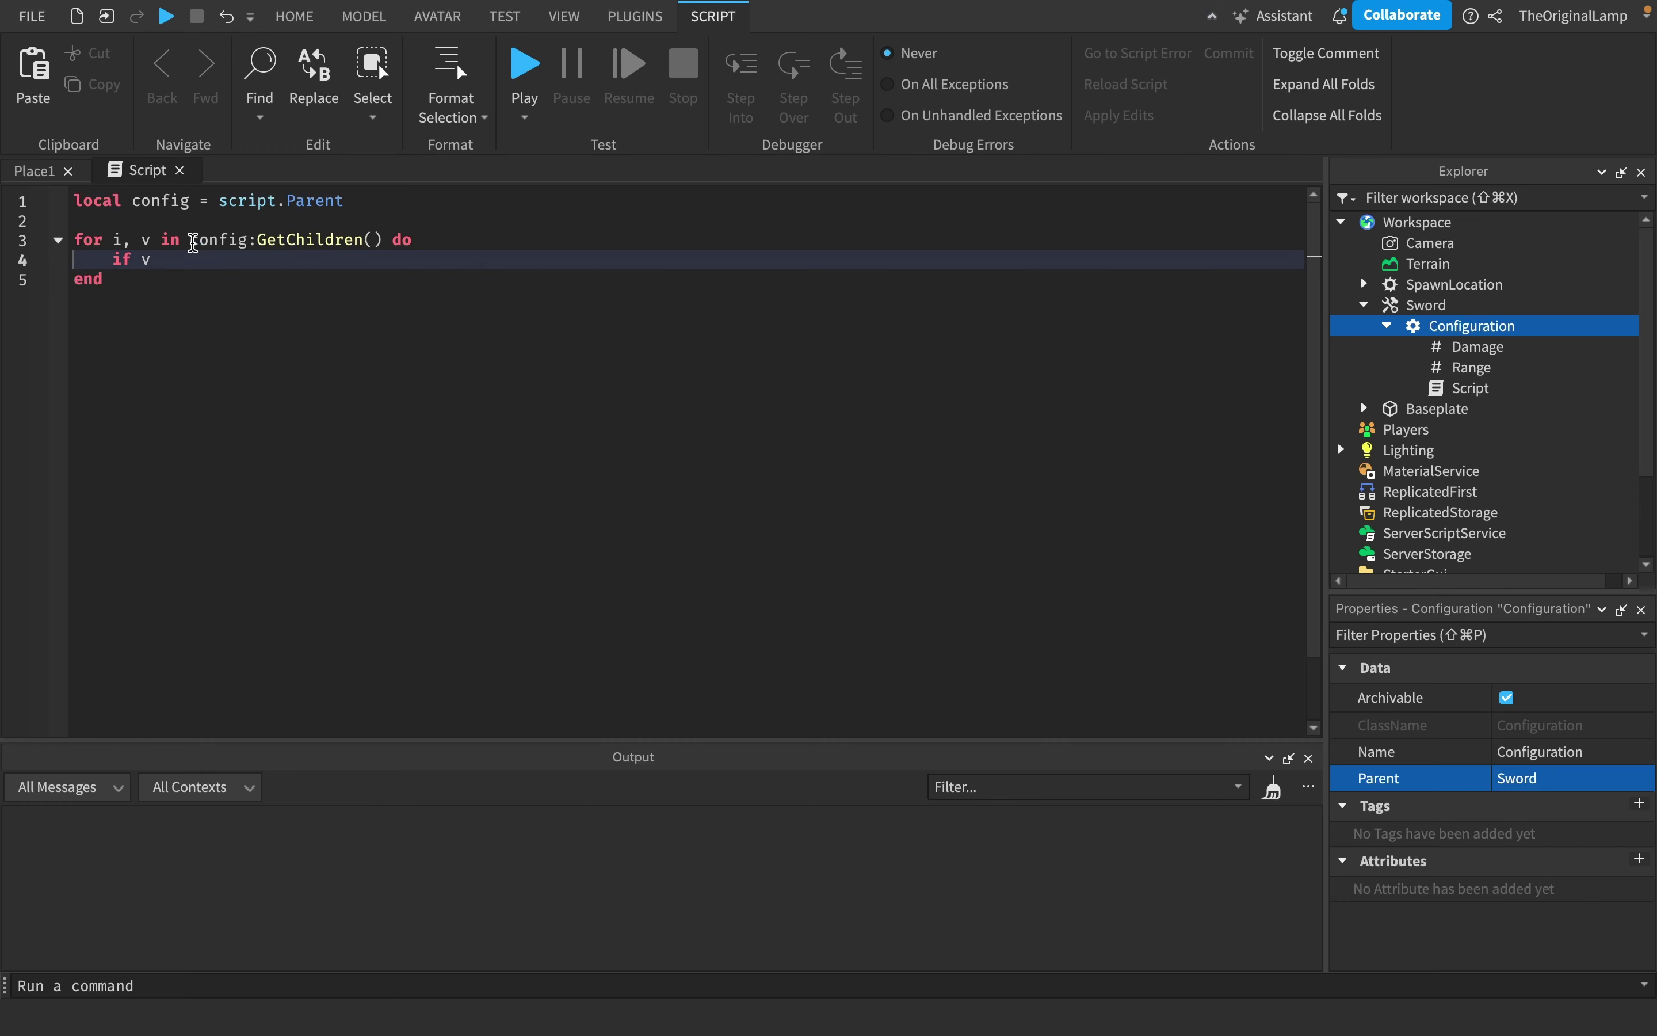
{"action": "left_click", "coordinate": [1476, 348]}
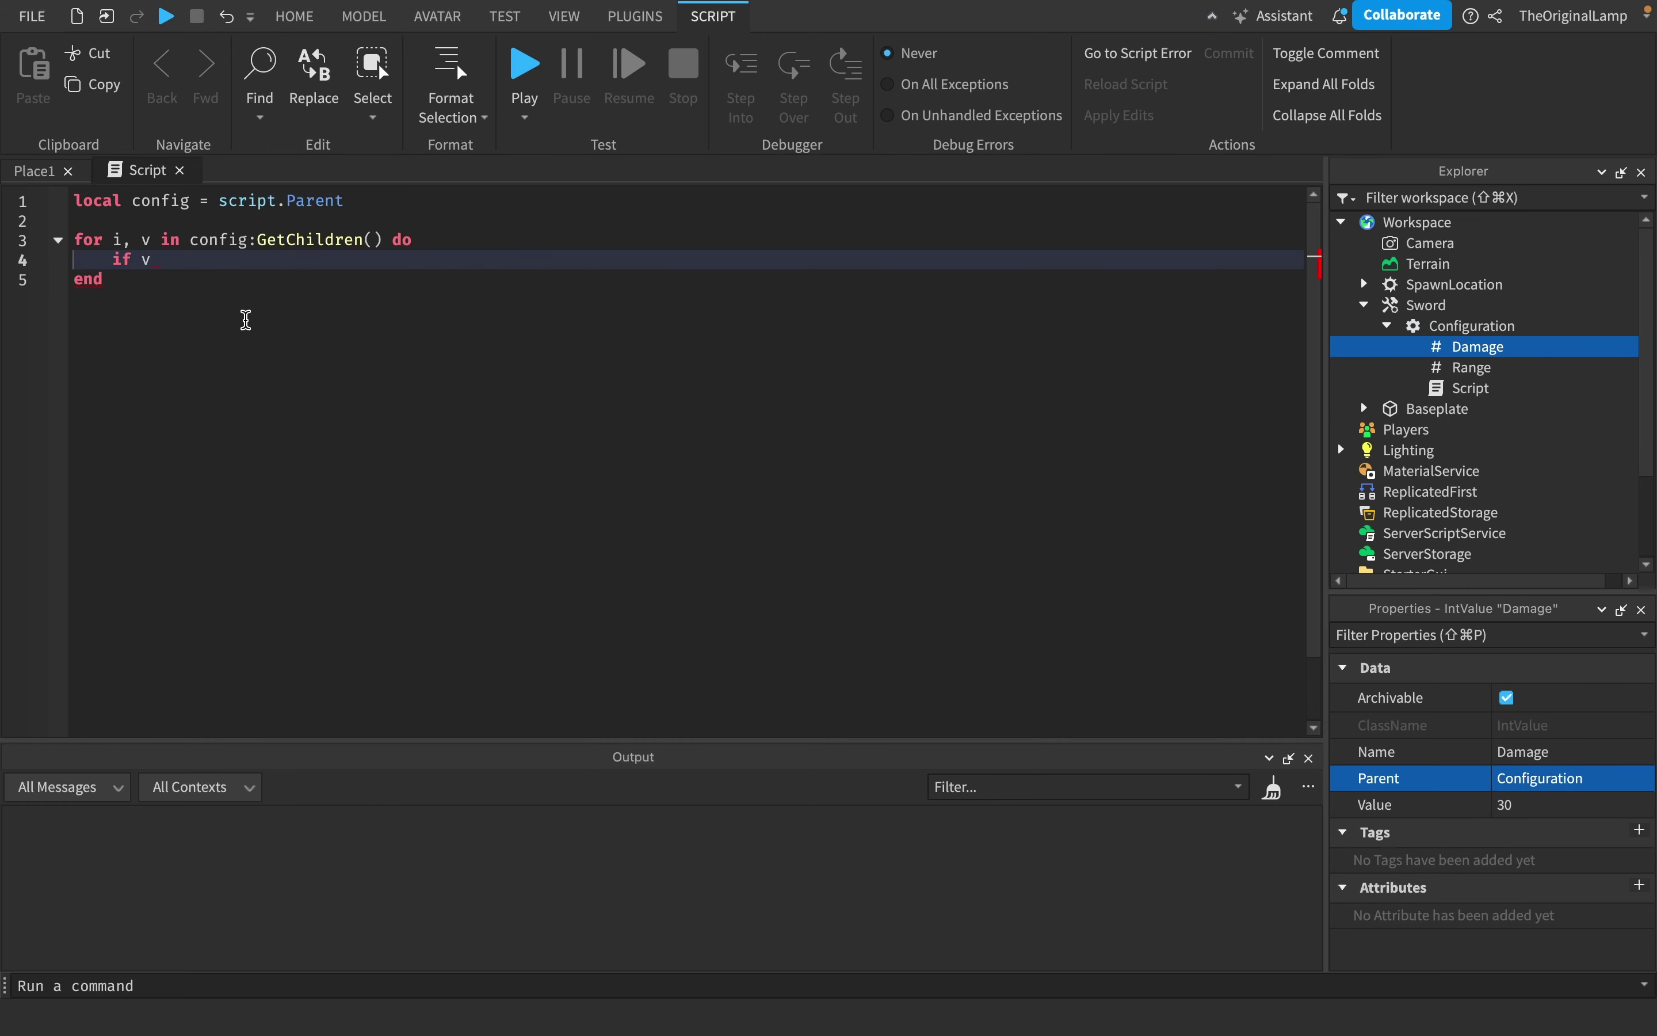
{"action": "left_click", "coordinate": [255, 260]}
{"action": "type", "text": ":IsA(\"INt"}
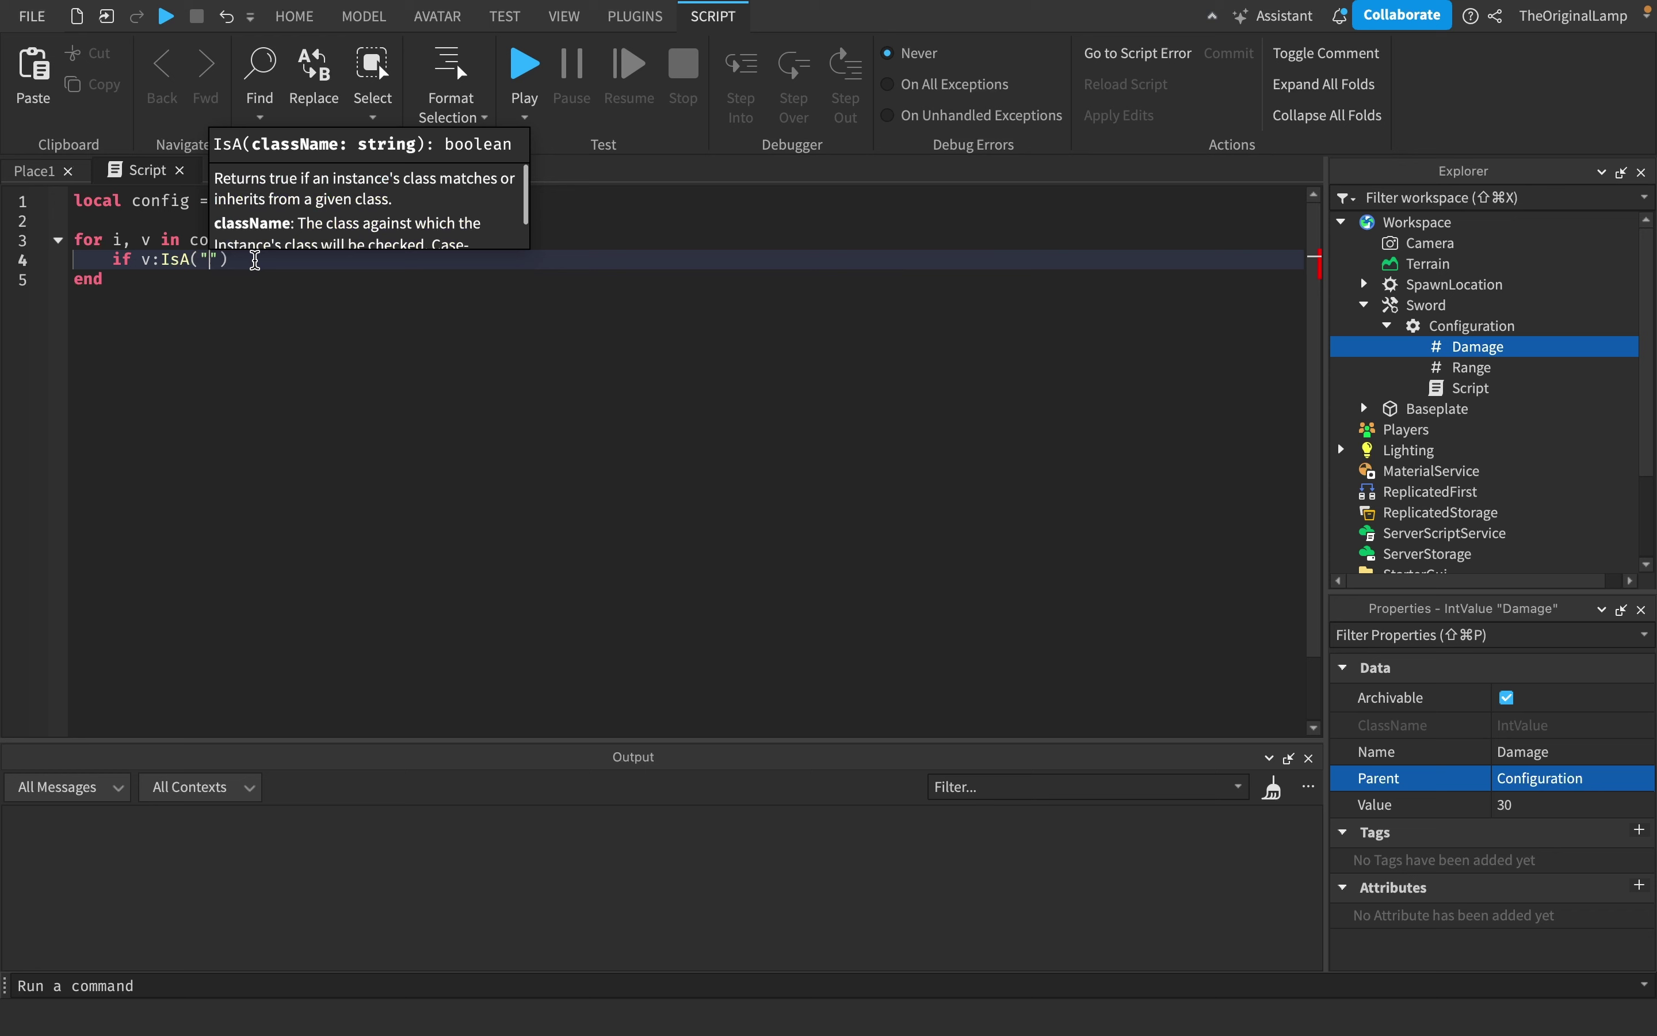
{"action": "left_click", "coordinate": [283, 280]}
{"action": "left_click", "coordinate": [360, 262]}
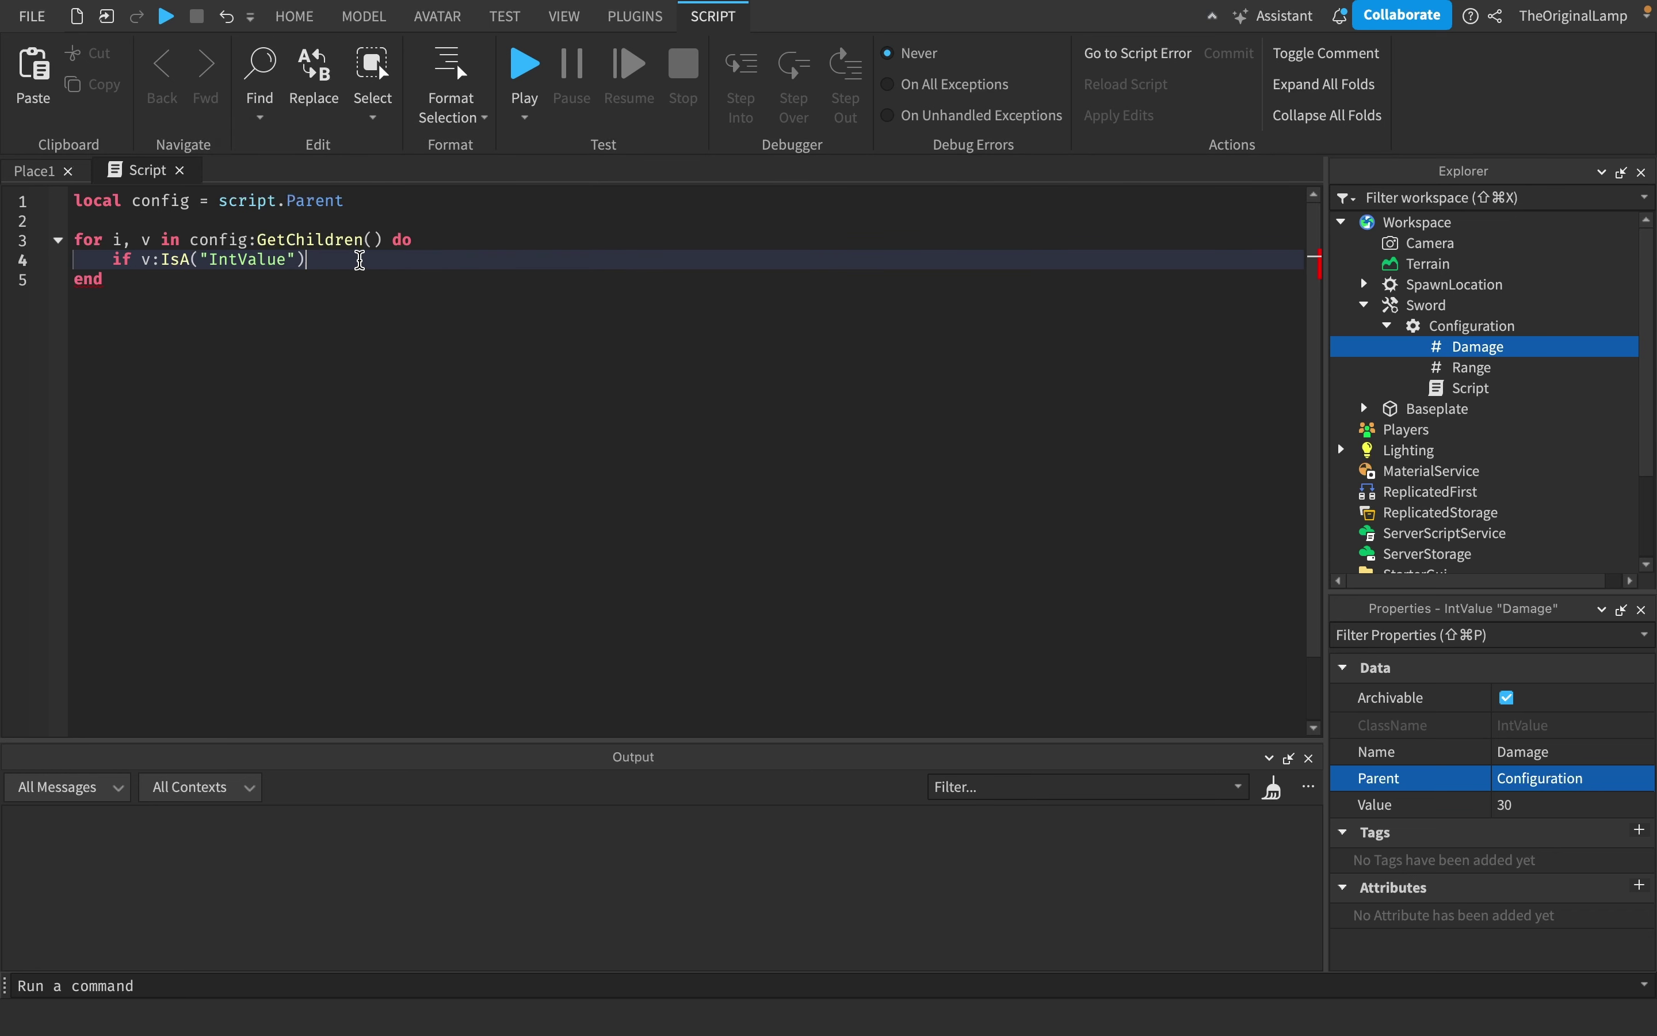
{"action": "type", "text": "then"}
{"action": "key", "text": "Return"}
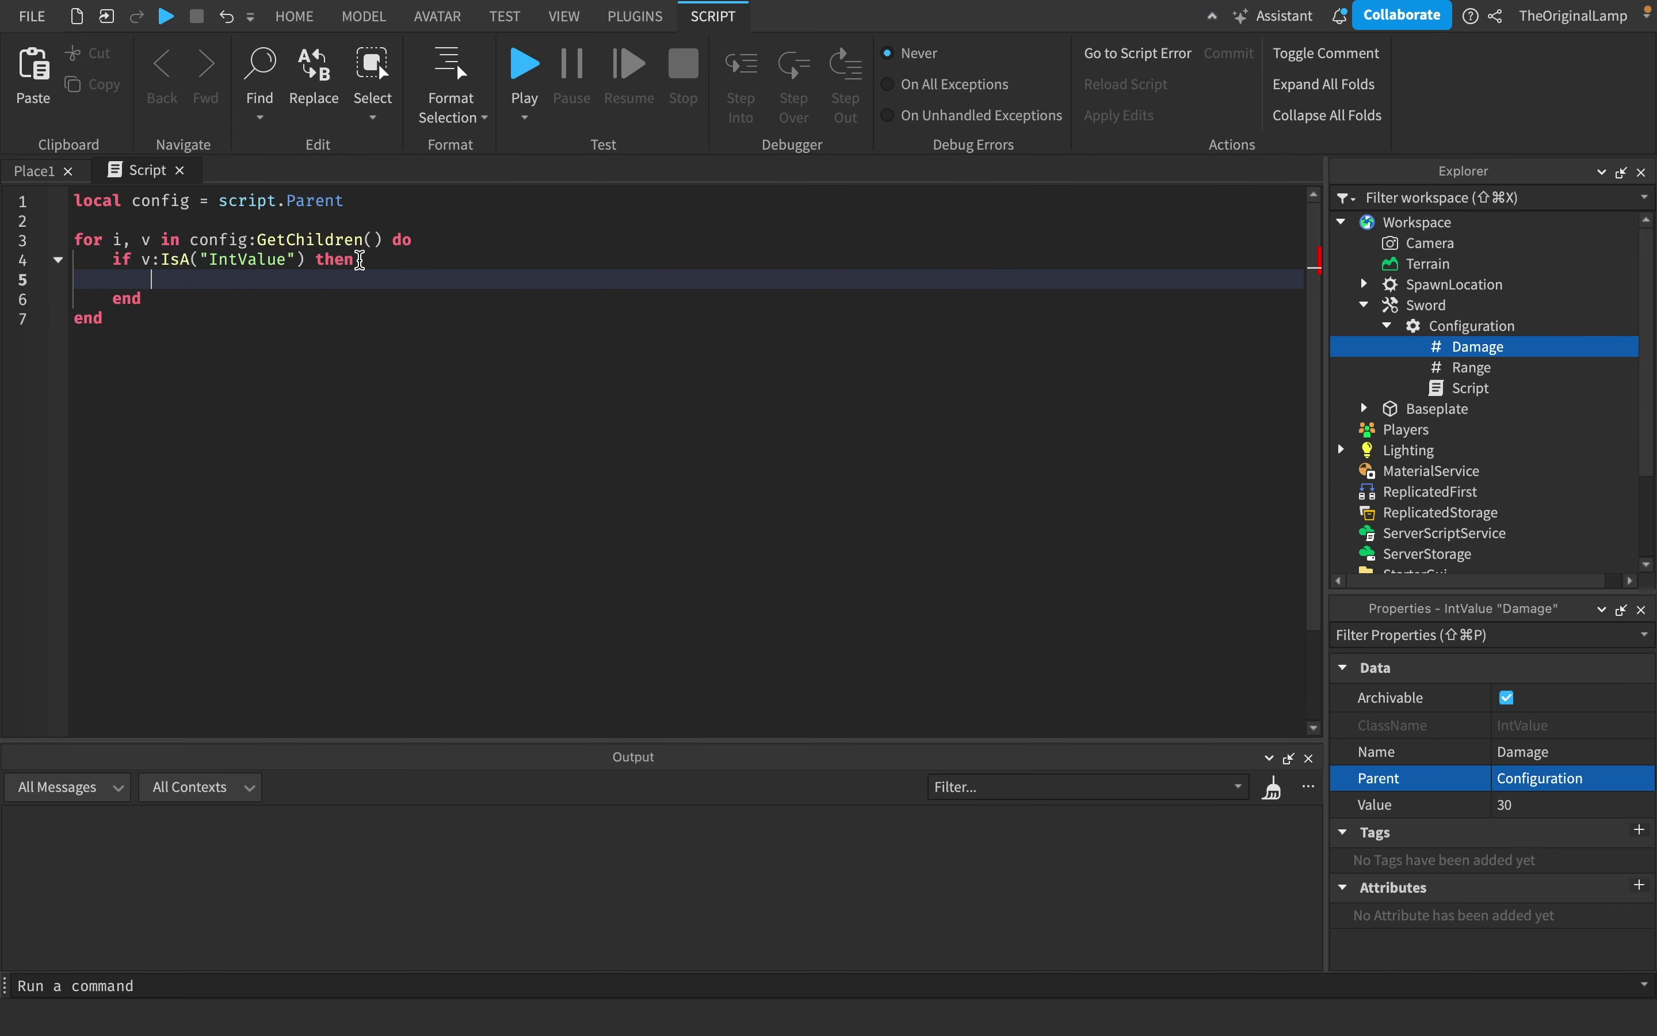
{"action": "type", "text": "v.Value = v.Value/2"}
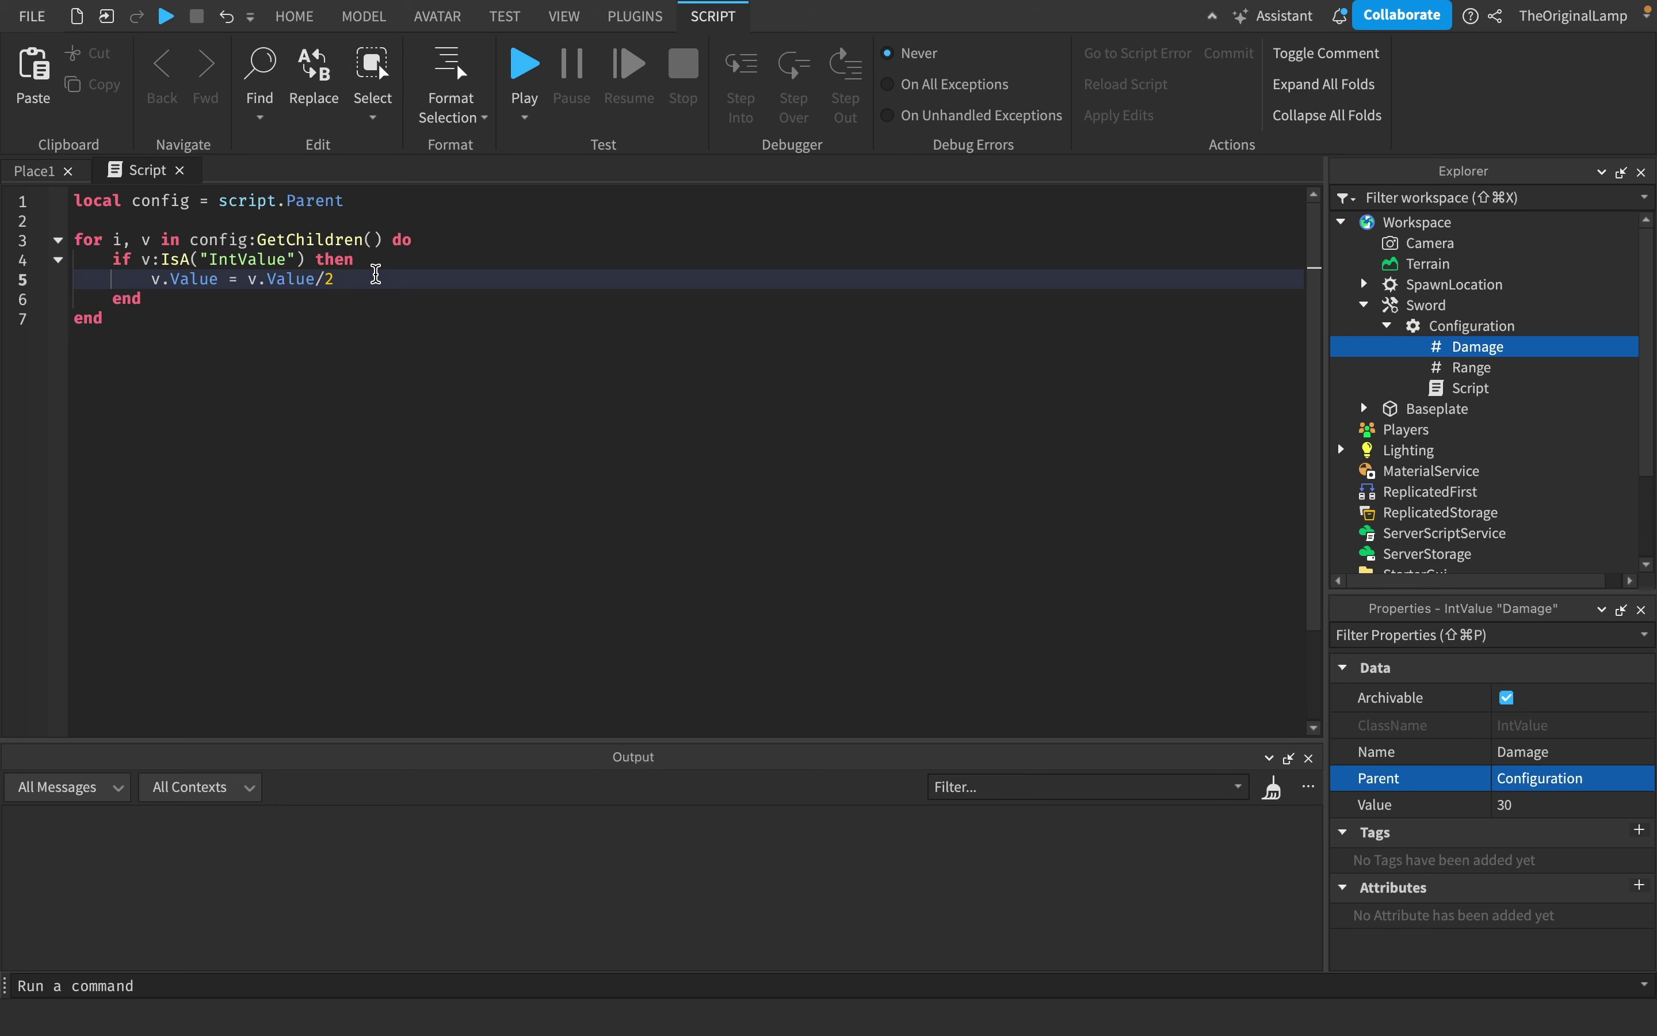
{"action": "left_click", "coordinate": [525, 118]}
{"action": "left_click", "coordinate": [548, 194]}
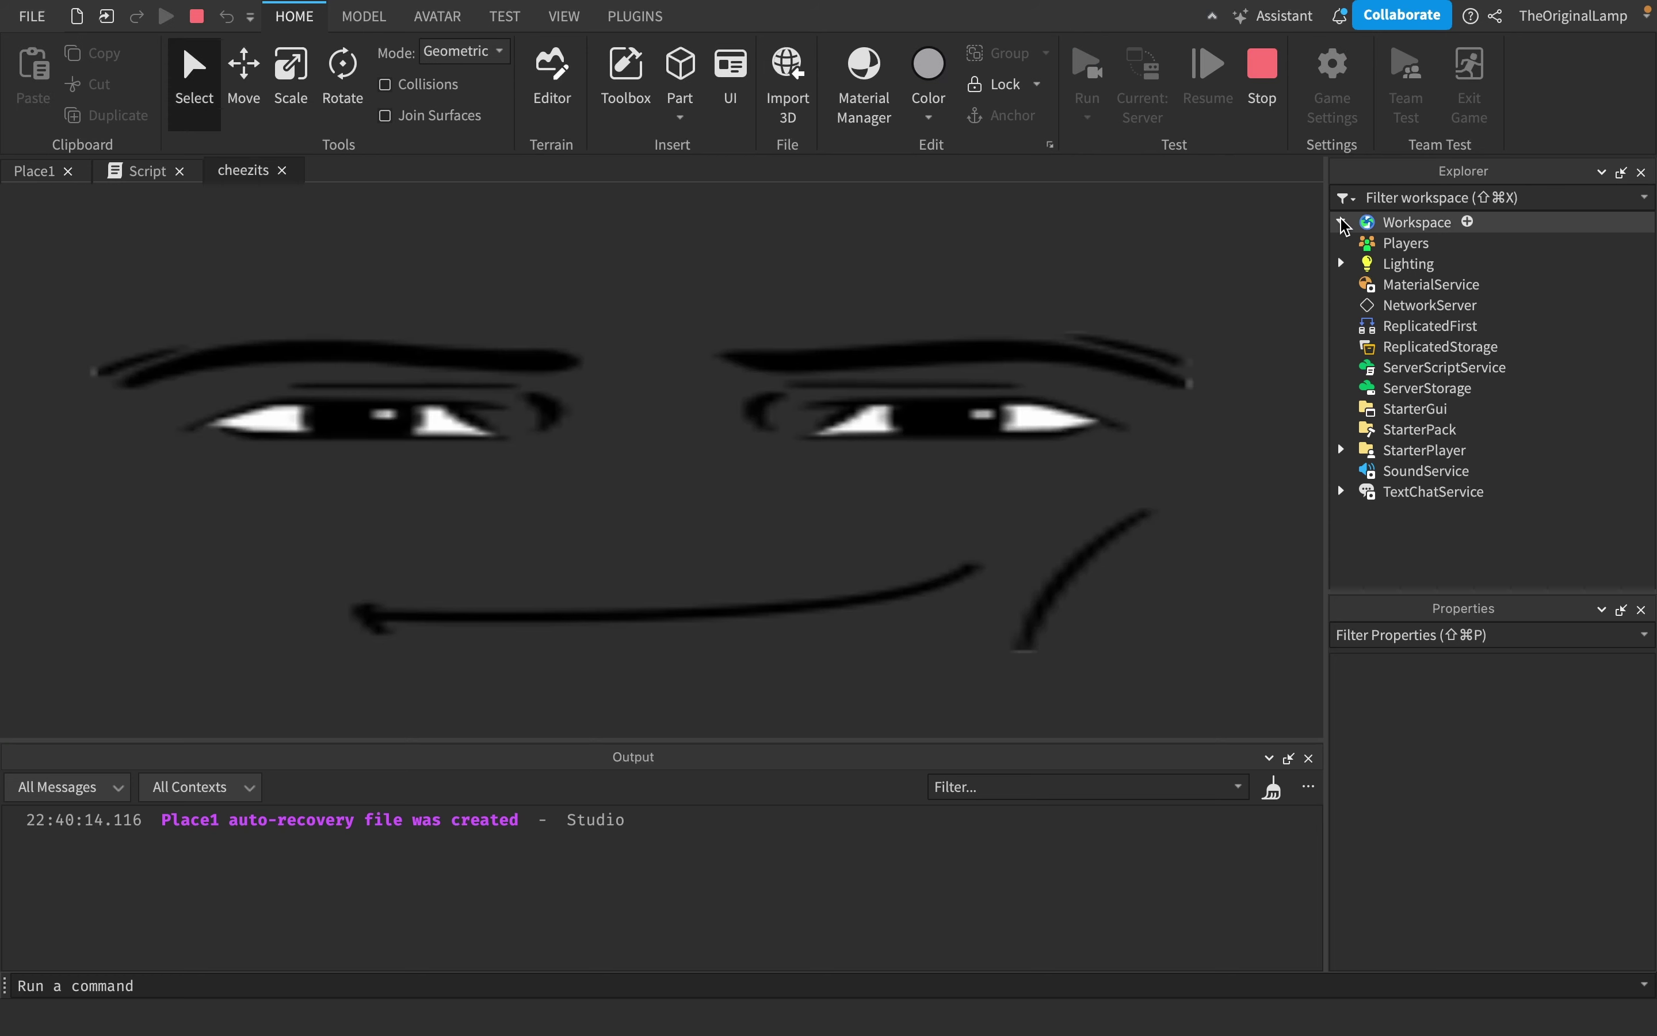
{"action": "left_click", "coordinate": [1342, 223]}
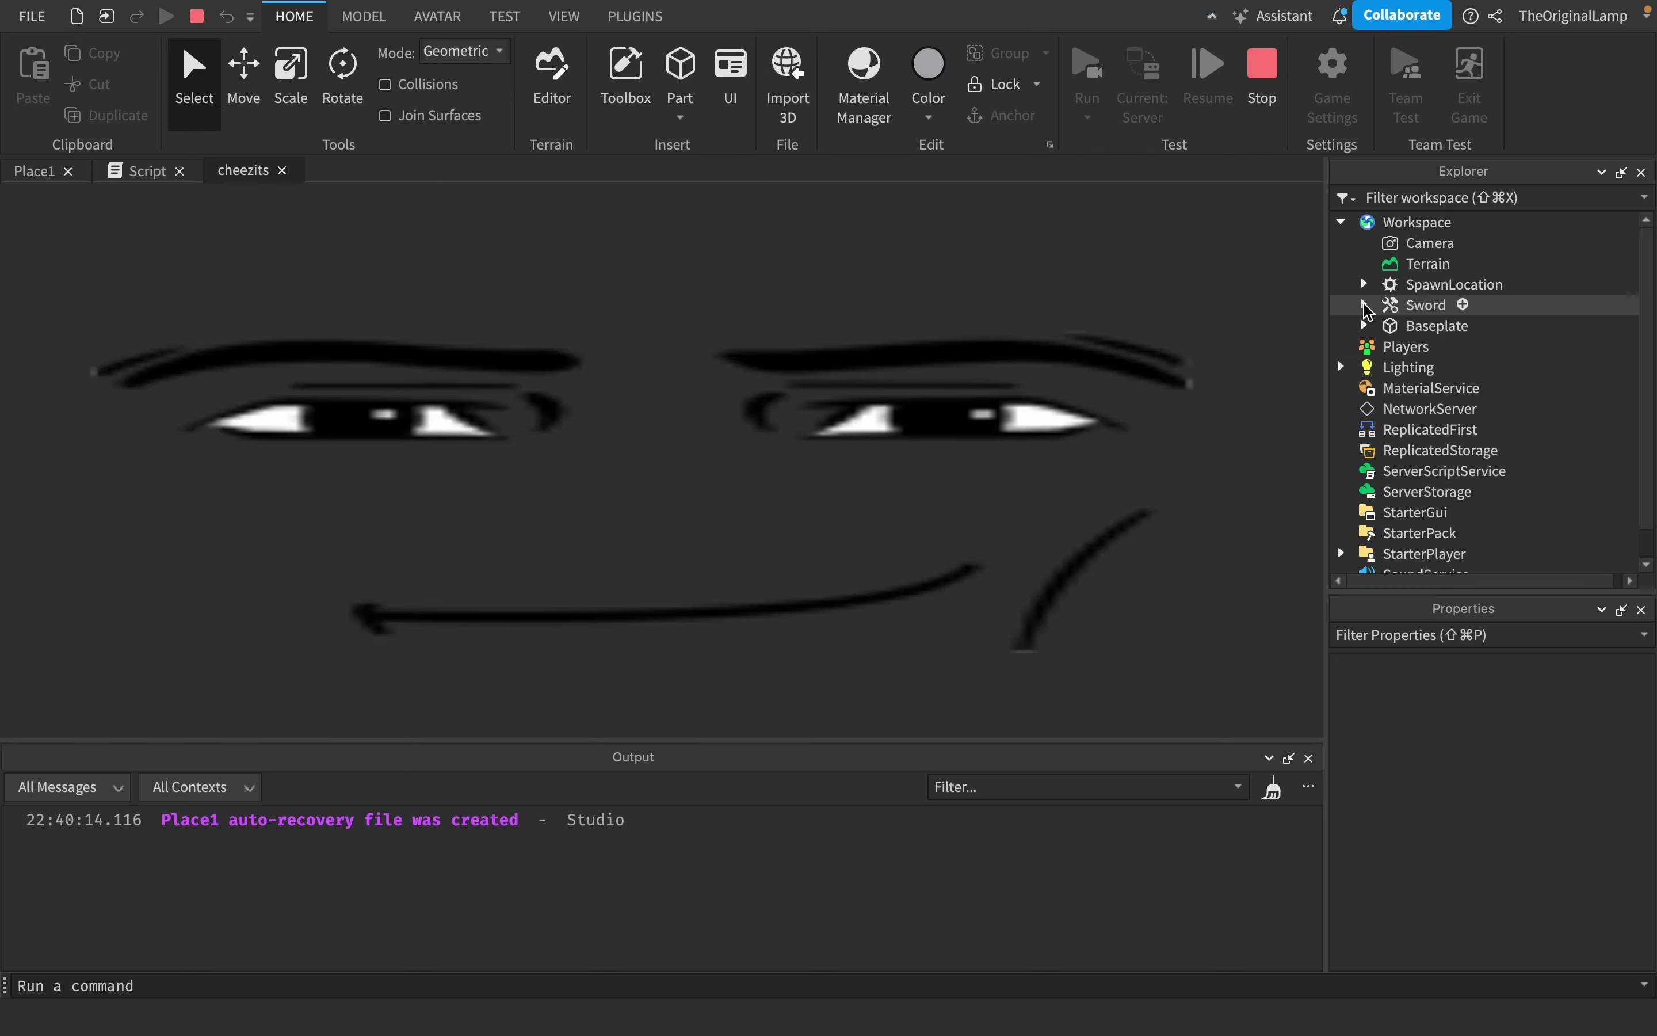
{"action": "left_click", "coordinate": [283, 170]}
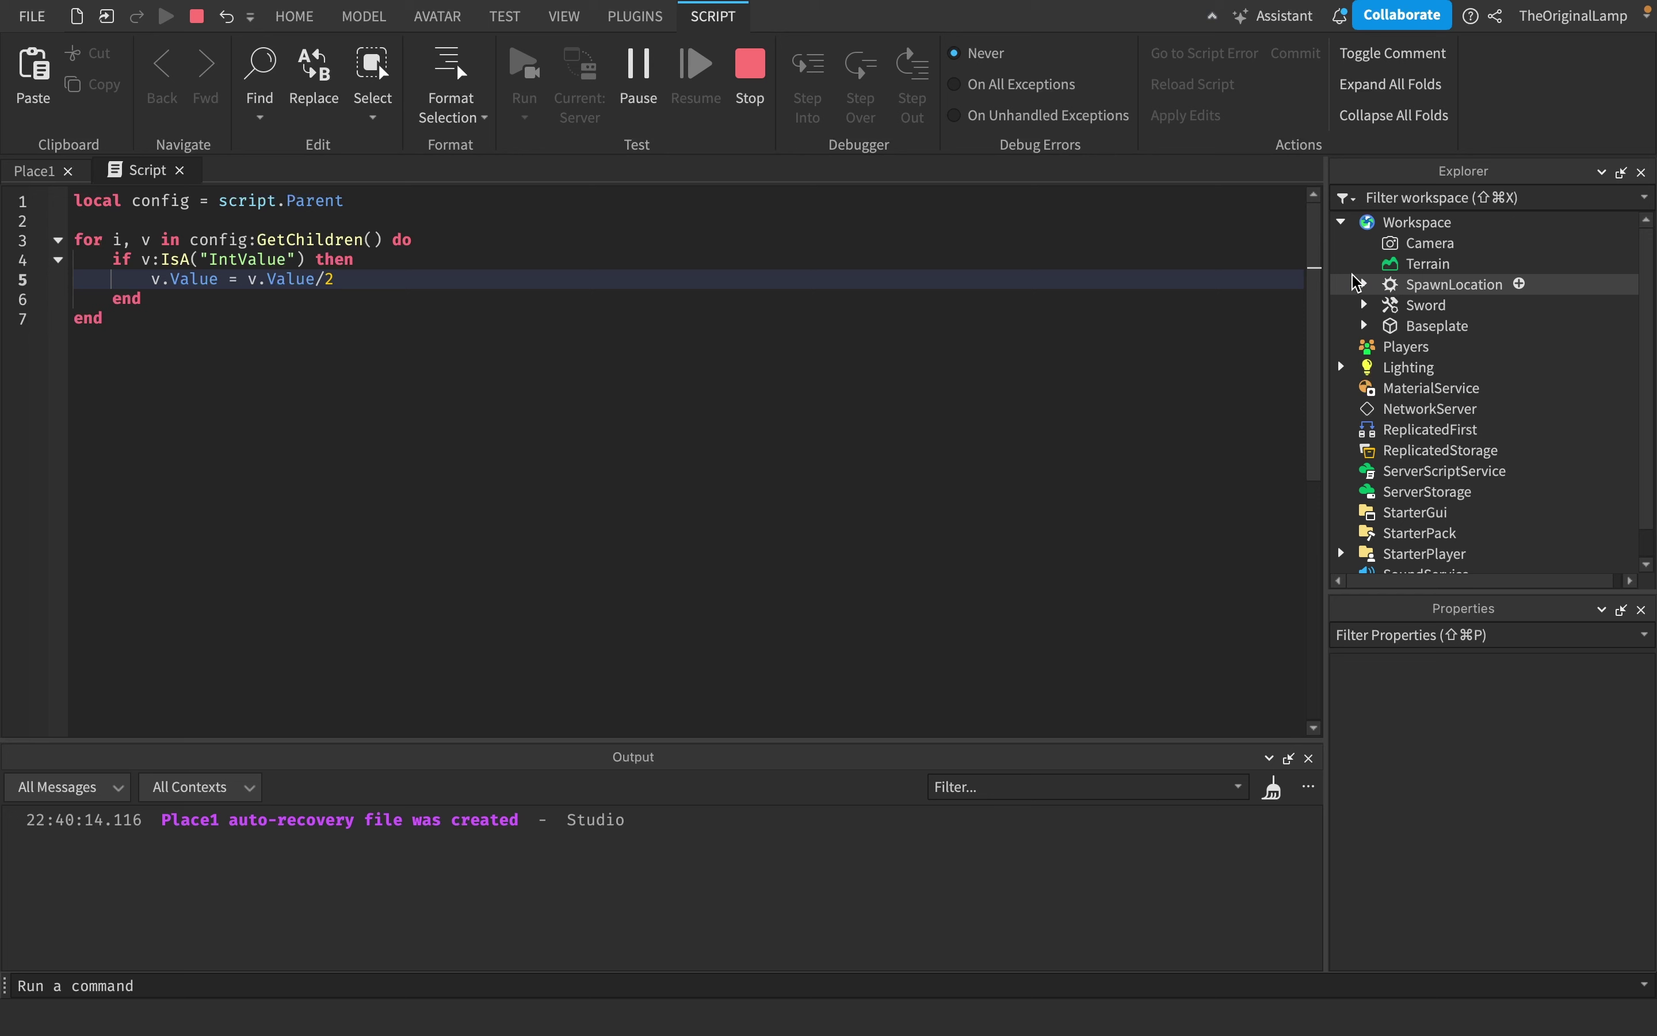
{"action": "left_click", "coordinate": [1365, 305]}
{"action": "left_click", "coordinate": [1387, 325]}
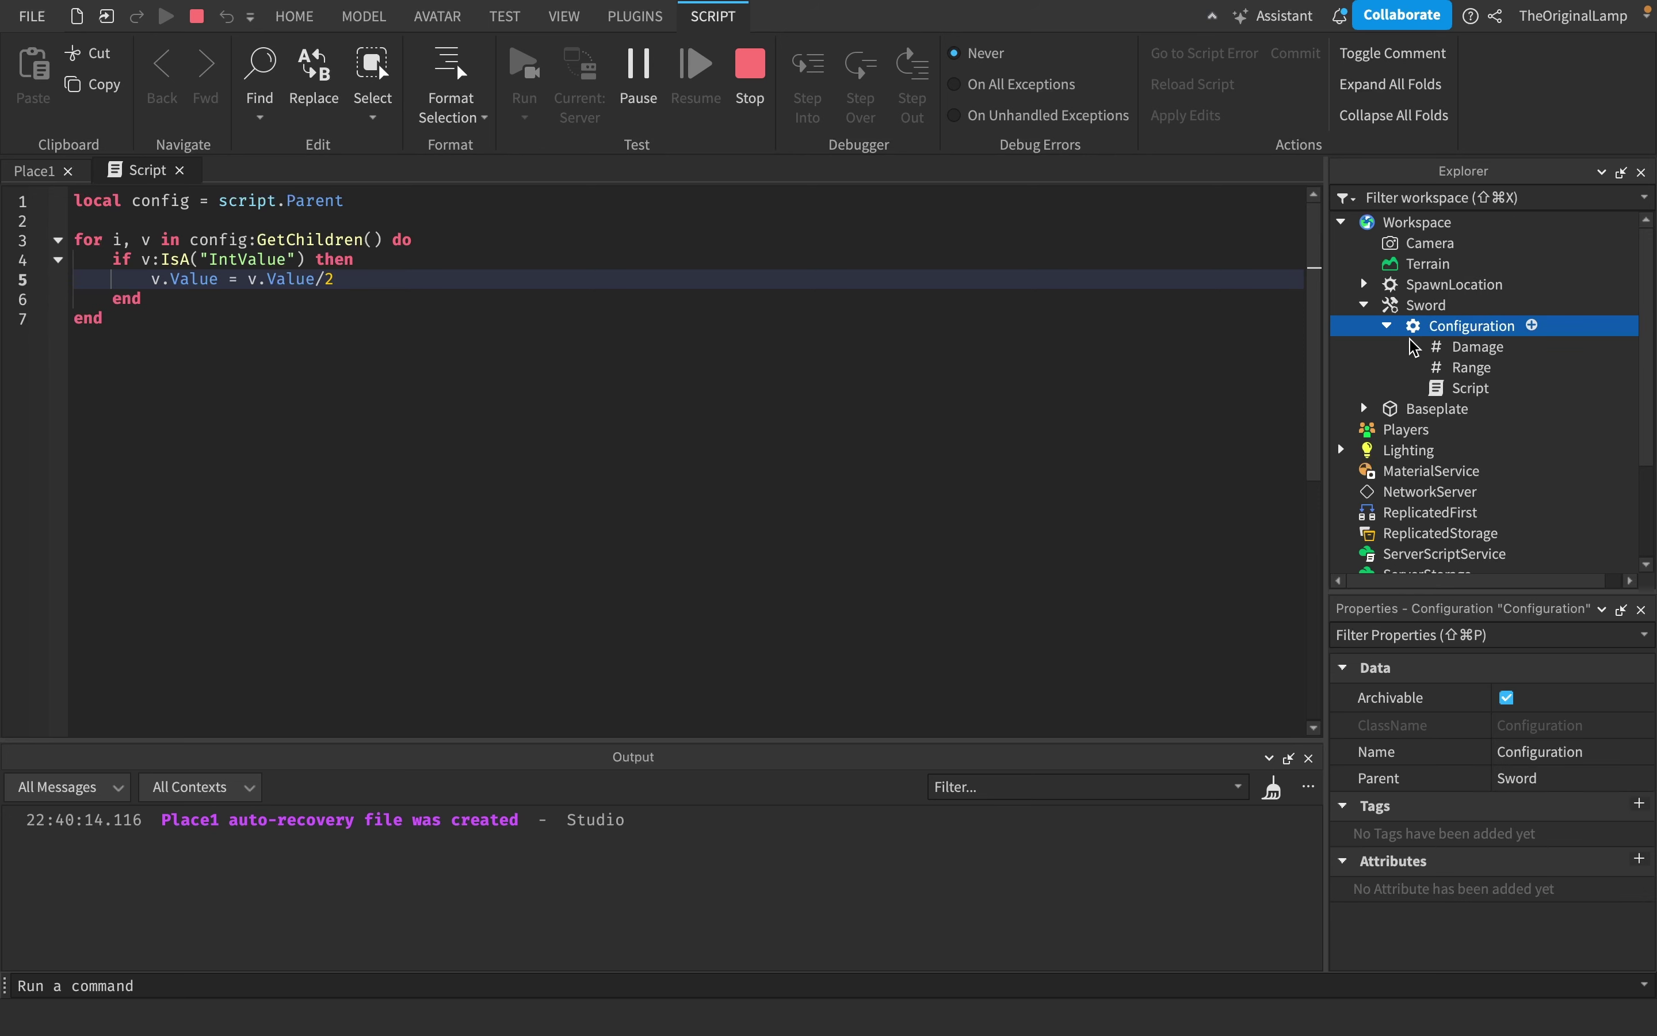
{"action": "left_click", "coordinate": [1416, 346]}
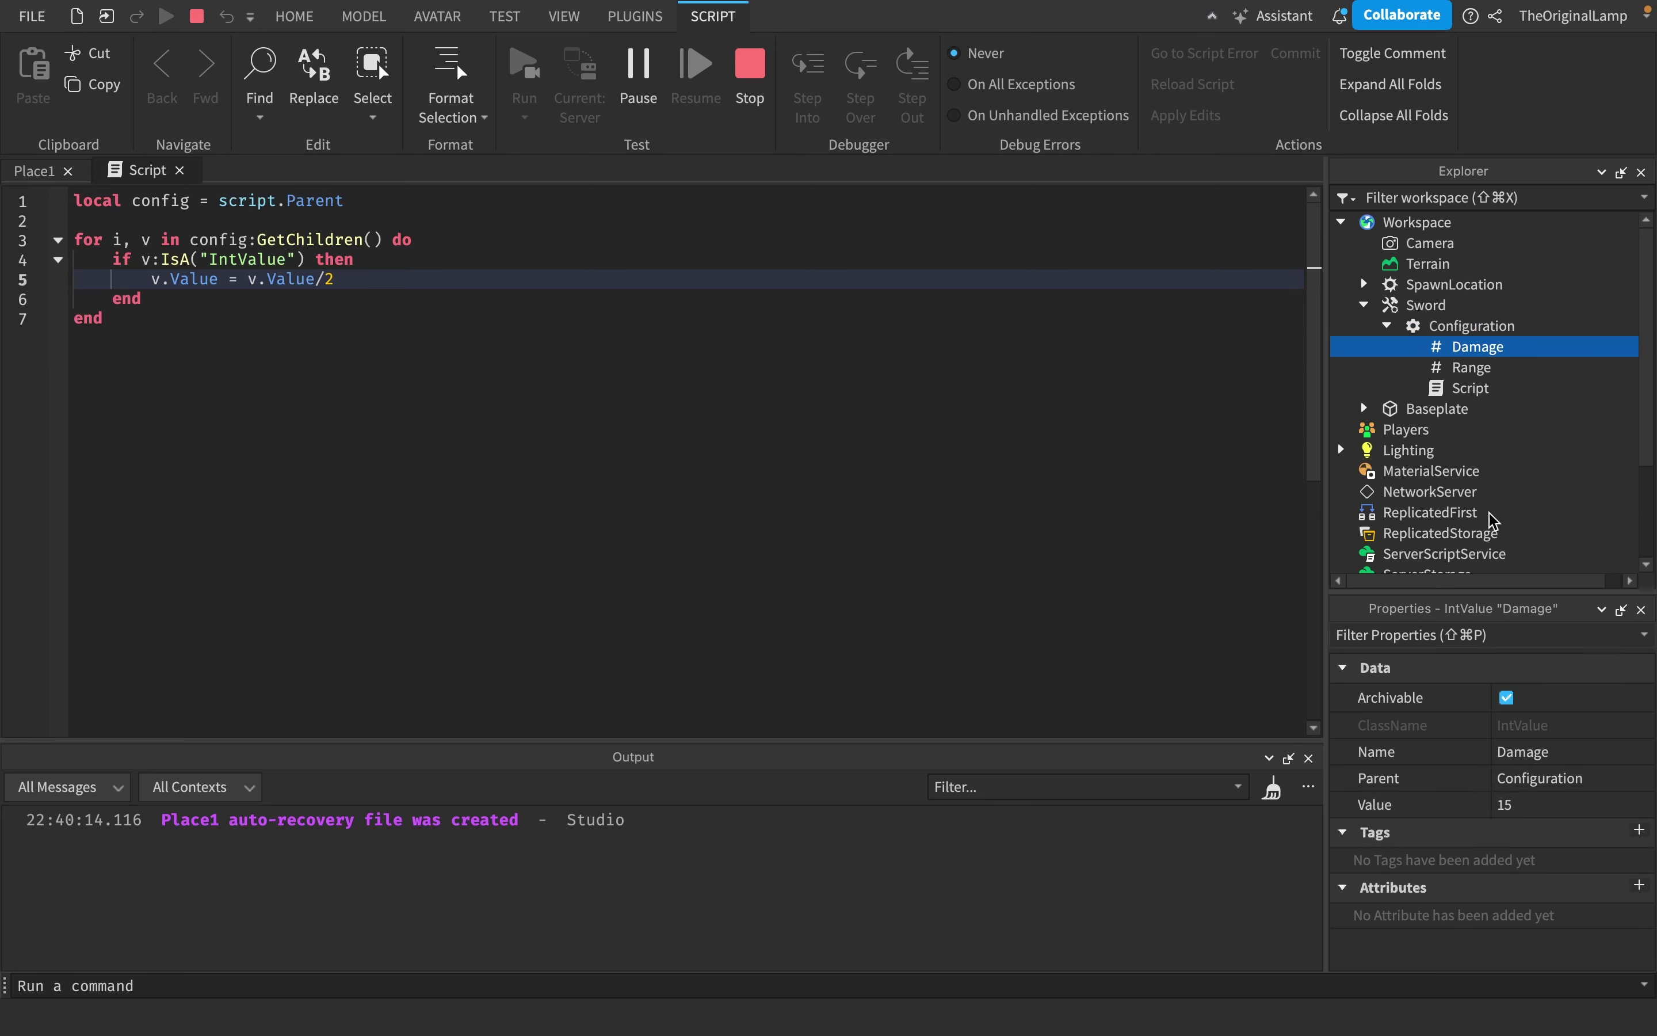
{"action": "left_click", "coordinate": [1473, 367]}
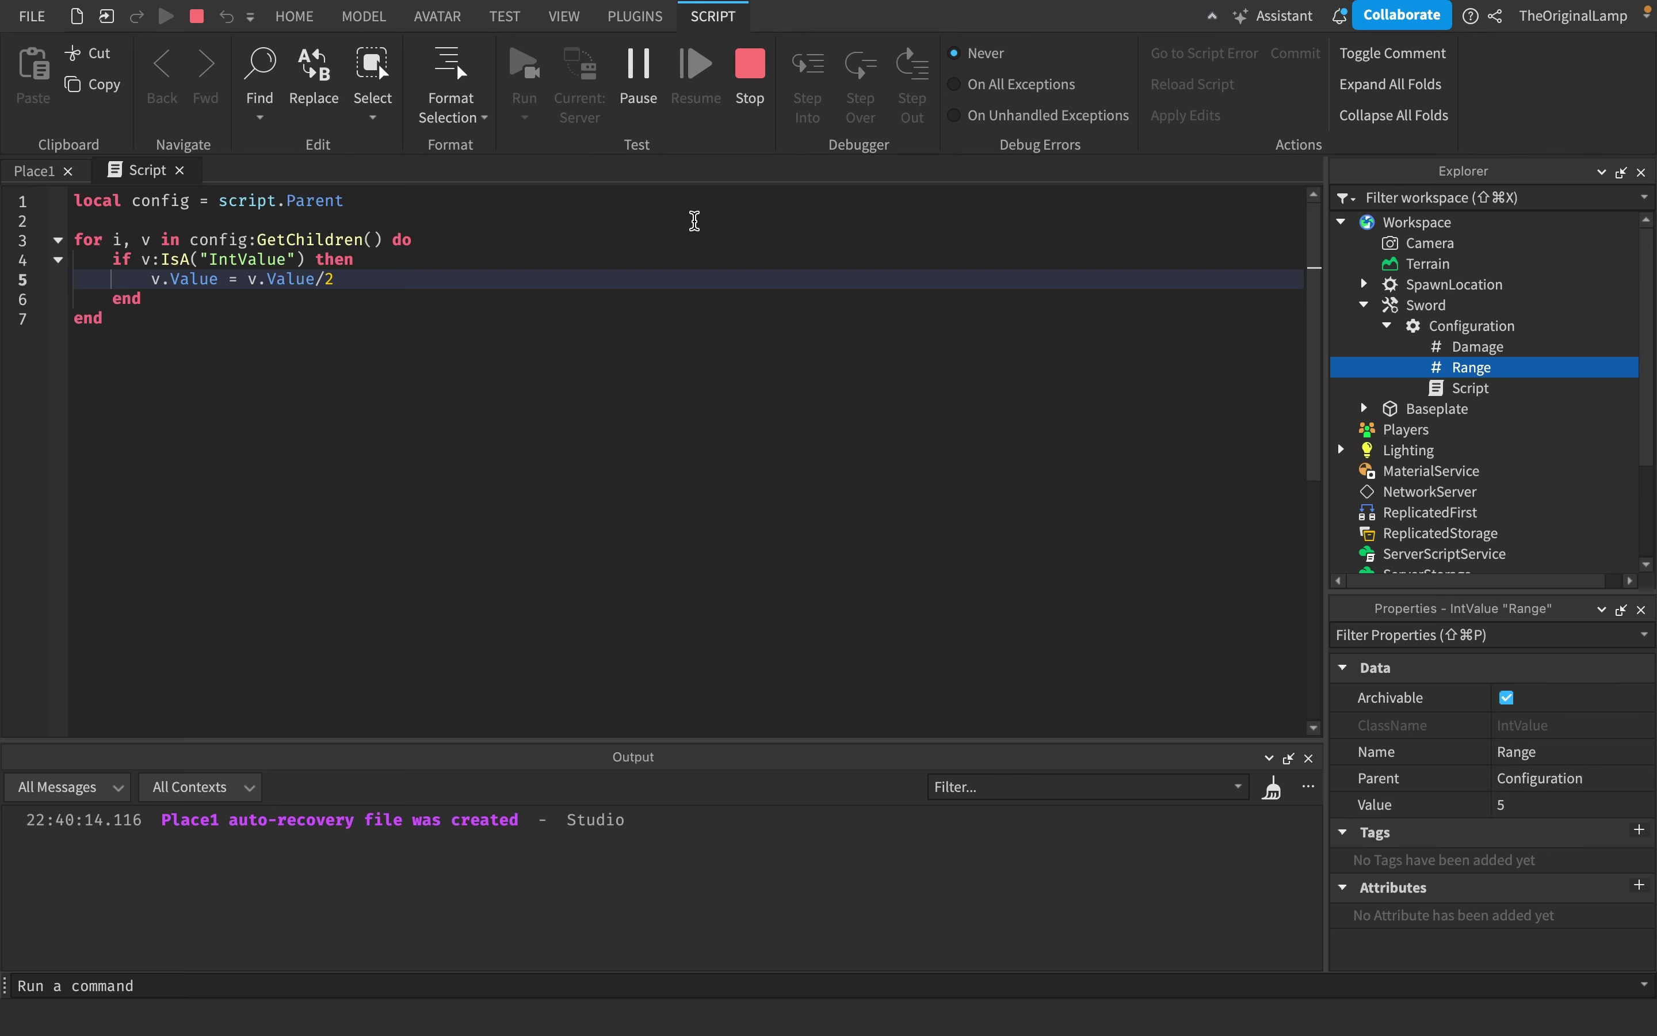
{"action": "left_click", "coordinate": [750, 69]}
Step: Delete the halving loop on lines 3–7 of the script
{"action": "left_click", "coordinate": [165, 173]}
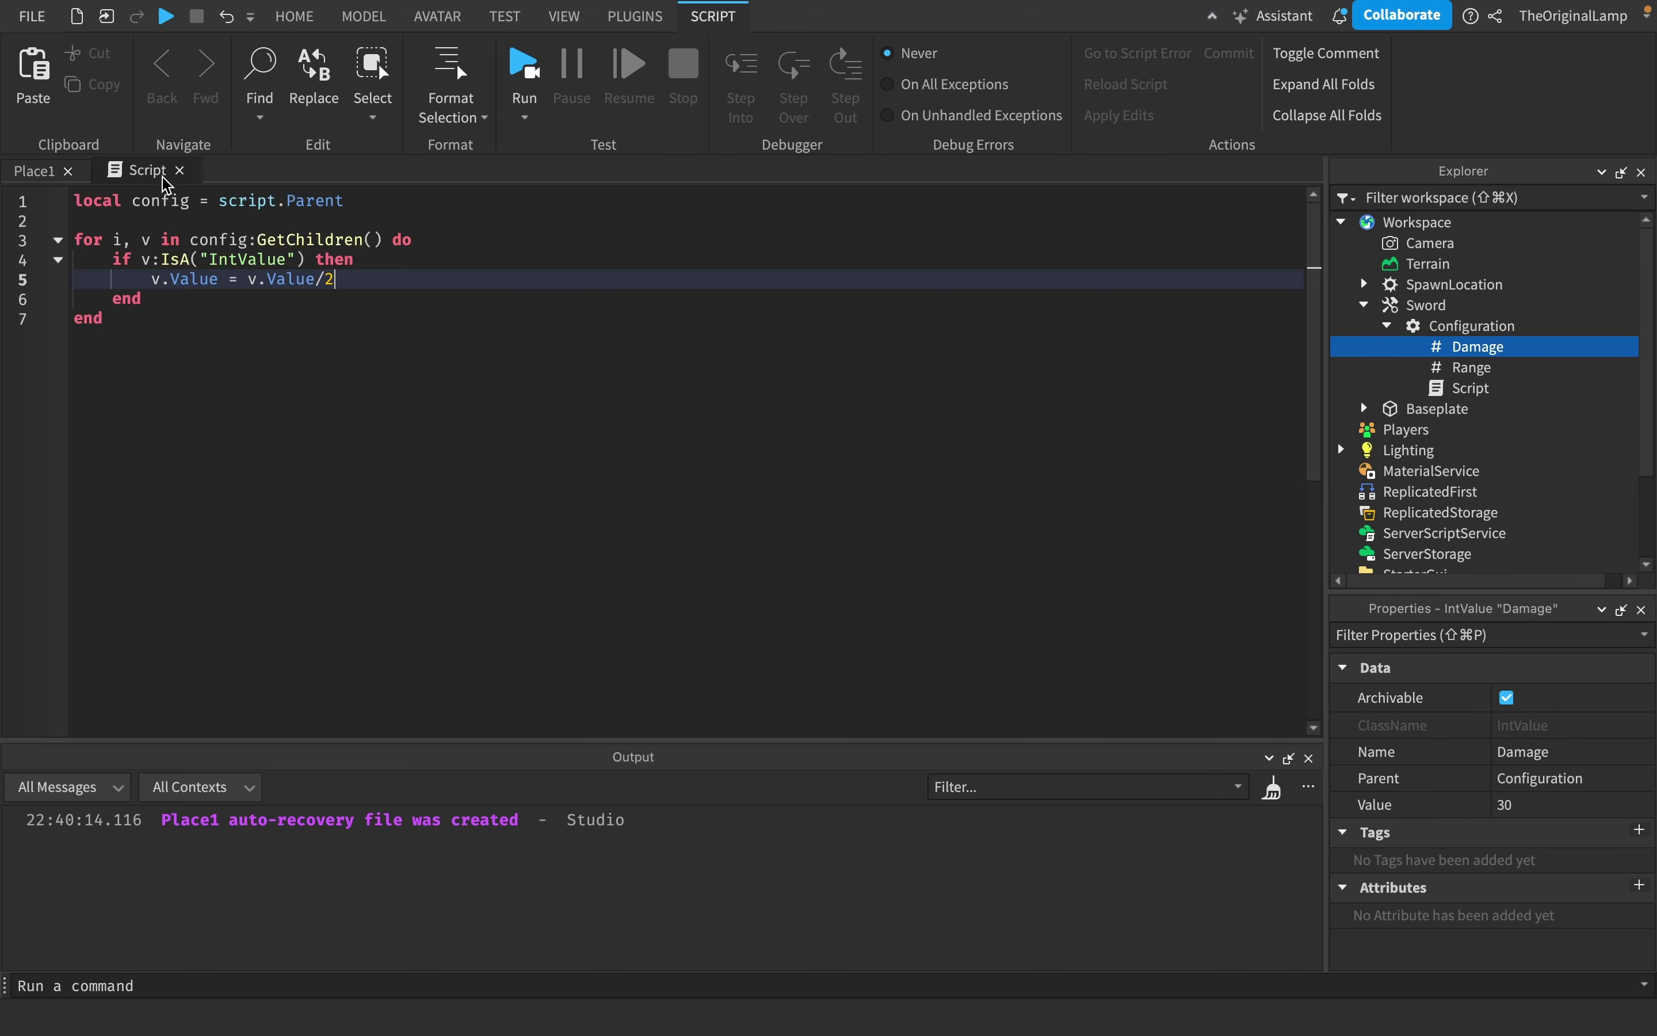
{"action": "left_click_drag", "start_coordinate": [192, 296], "coordinate": [65, 256]}
{"action": "left_click", "coordinate": [161, 336]}
{"action": "left_click", "coordinate": [90, 268]}
{"action": "key", "text": "ctrl+a"}
{"action": "left_click", "coordinate": [127, 309]}
{"action": "left_click_drag", "start_coordinate": [104, 319], "coordinate": [62, 235]}
{"action": "key", "text": "BackSpace"}
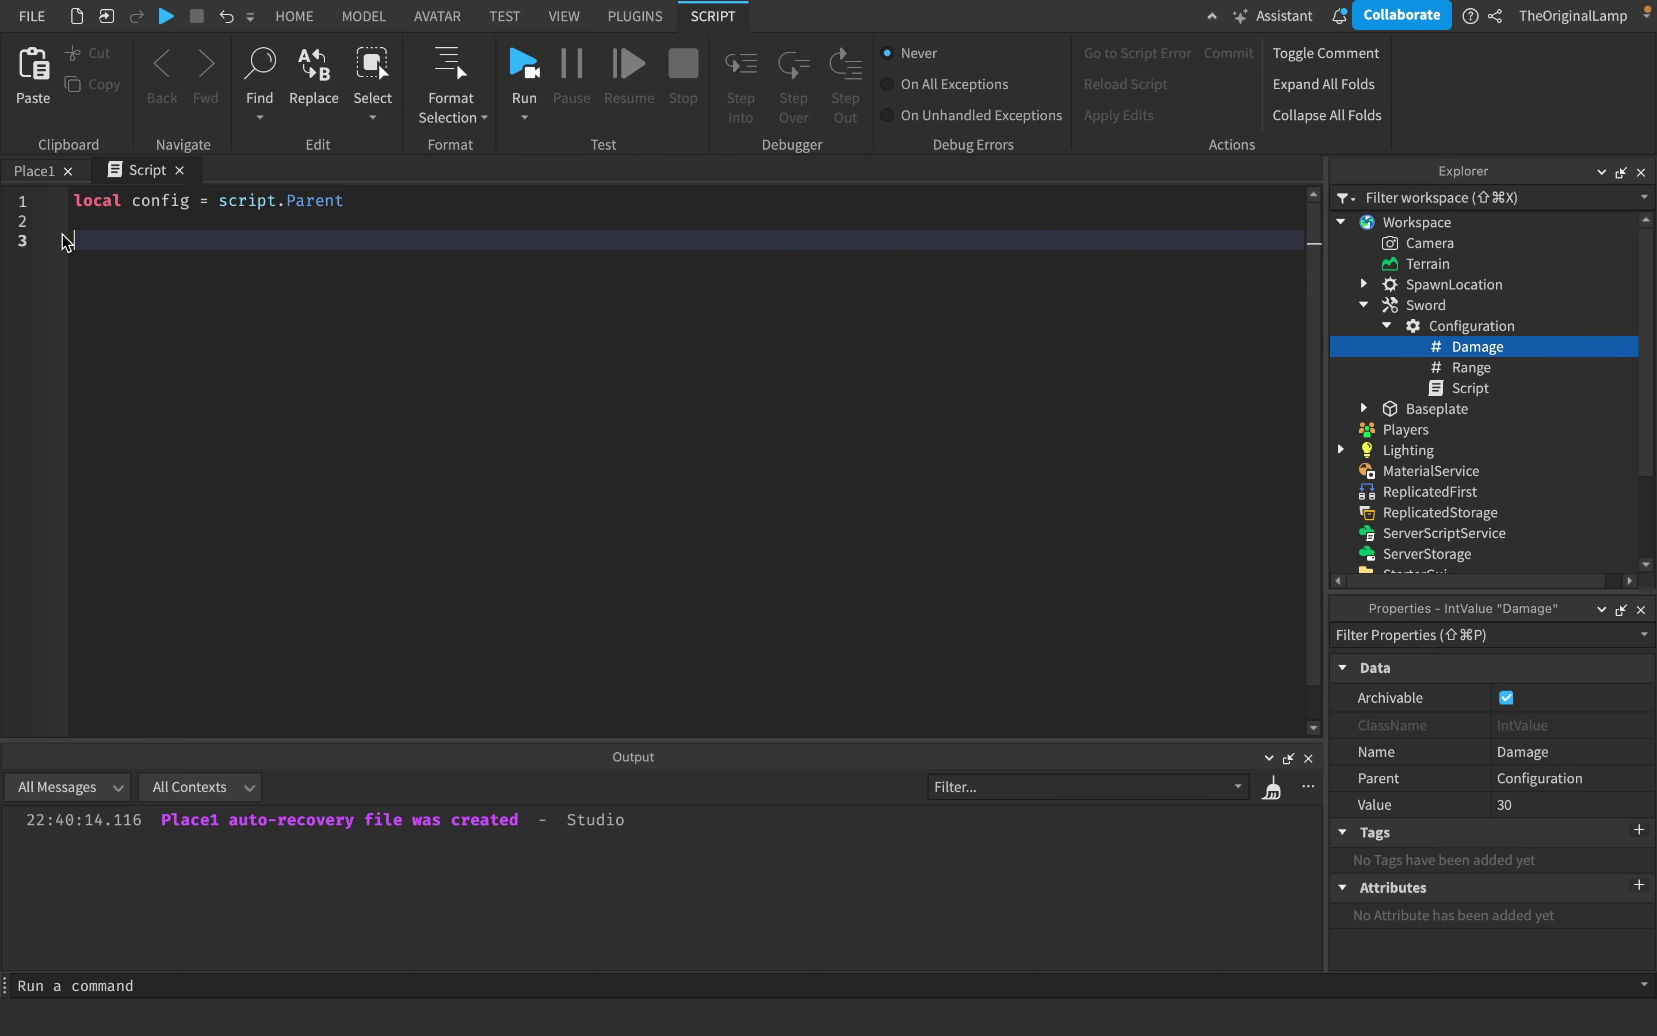
Step: Write config:Divide(2) on line 3 in place of the loop
{"action": "type", "text": "config:Divi"}
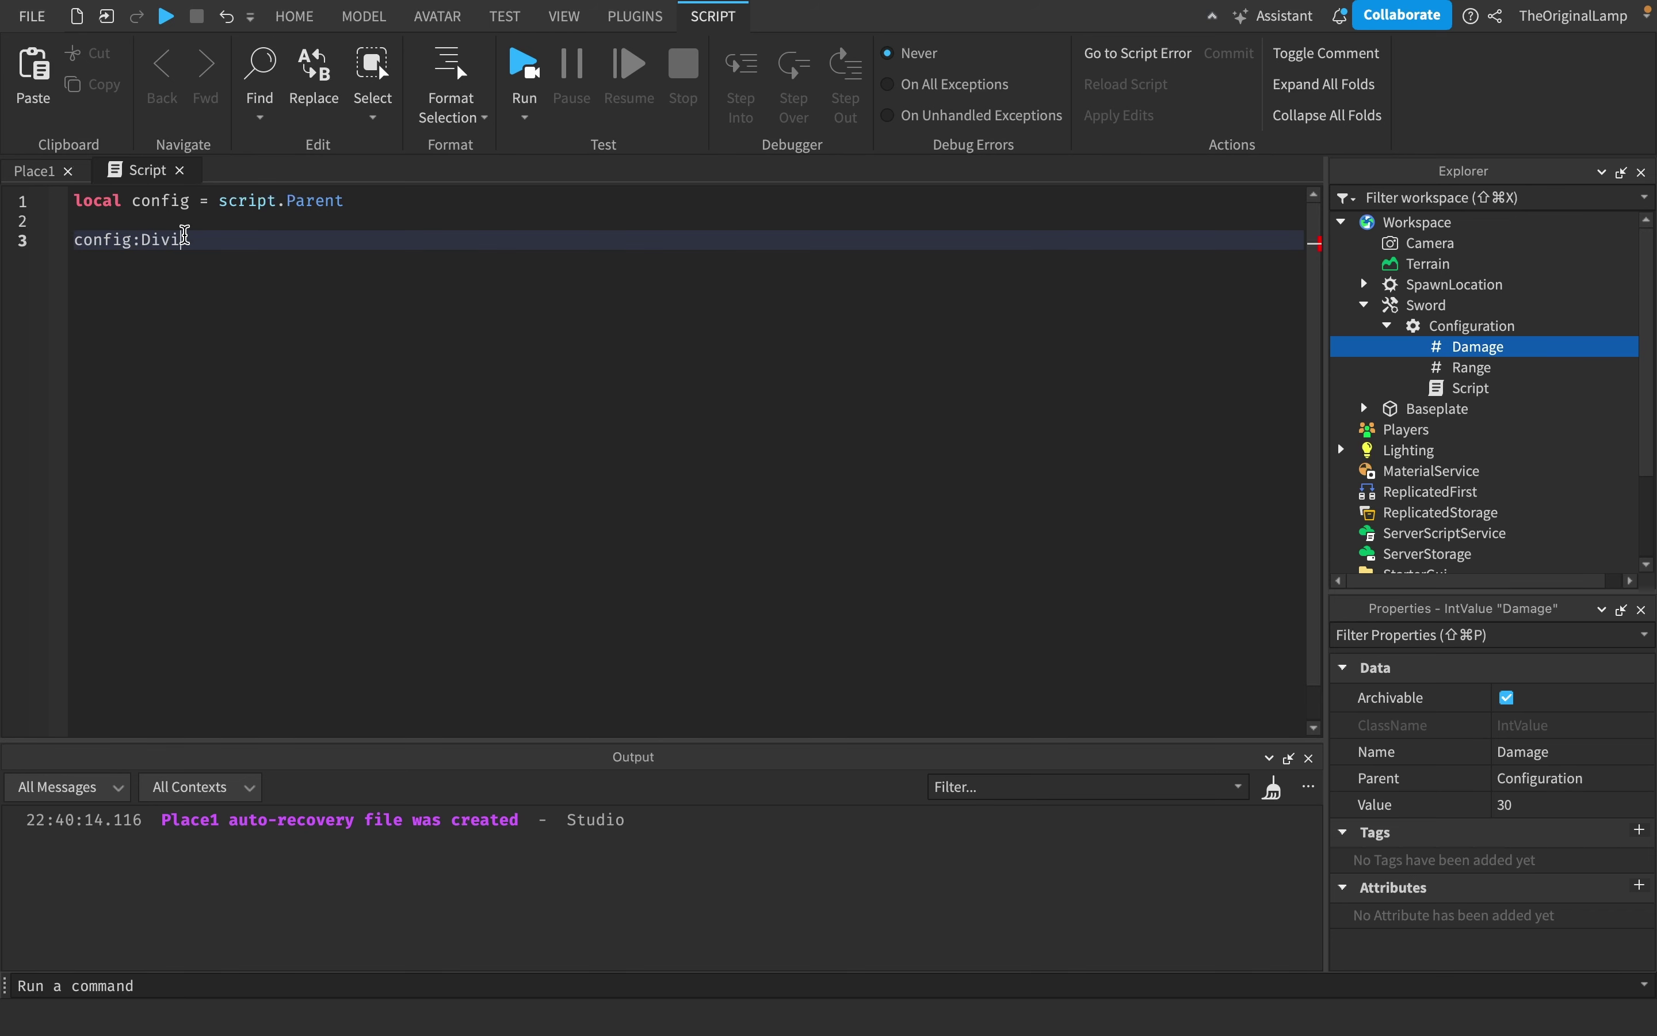
{"action": "type", "text": "de("}
{"action": "key", "text": "Escape"}
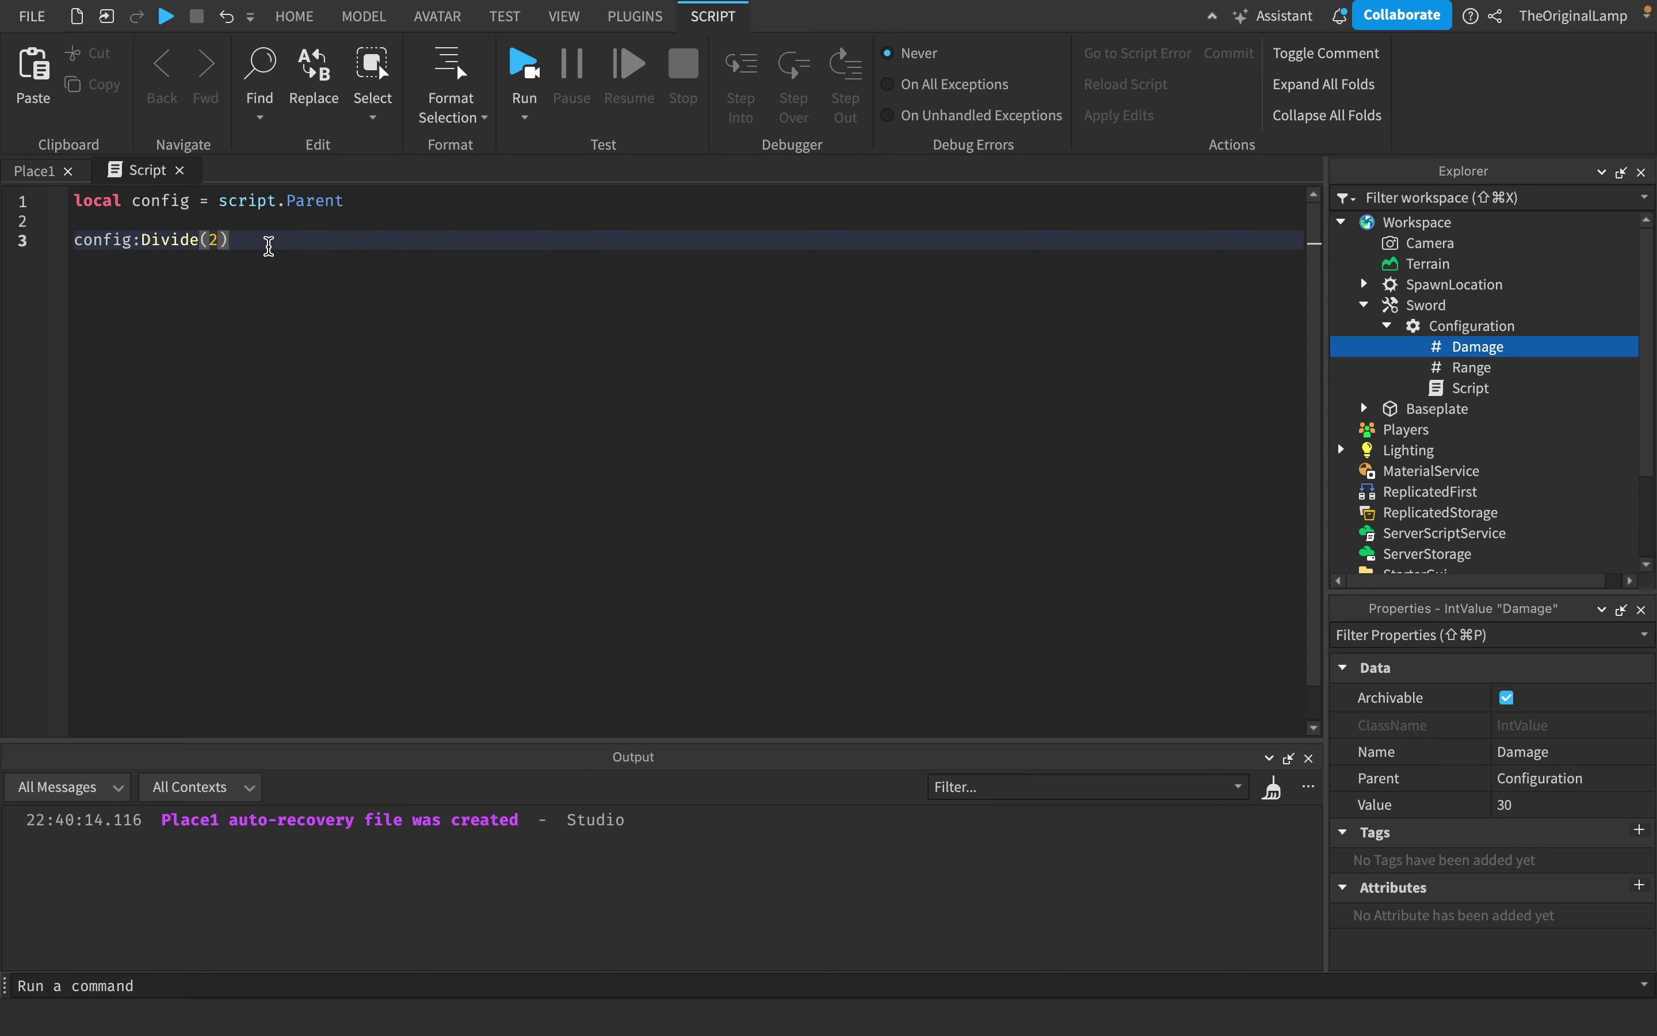
{"action": "type", "text": "2"}
{"action": "left_click_drag", "start_coordinate": [237, 244], "coordinate": [75, 242]}
{"action": "left_click", "coordinate": [113, 241]}
{"action": "left_click", "coordinate": [162, 241]}
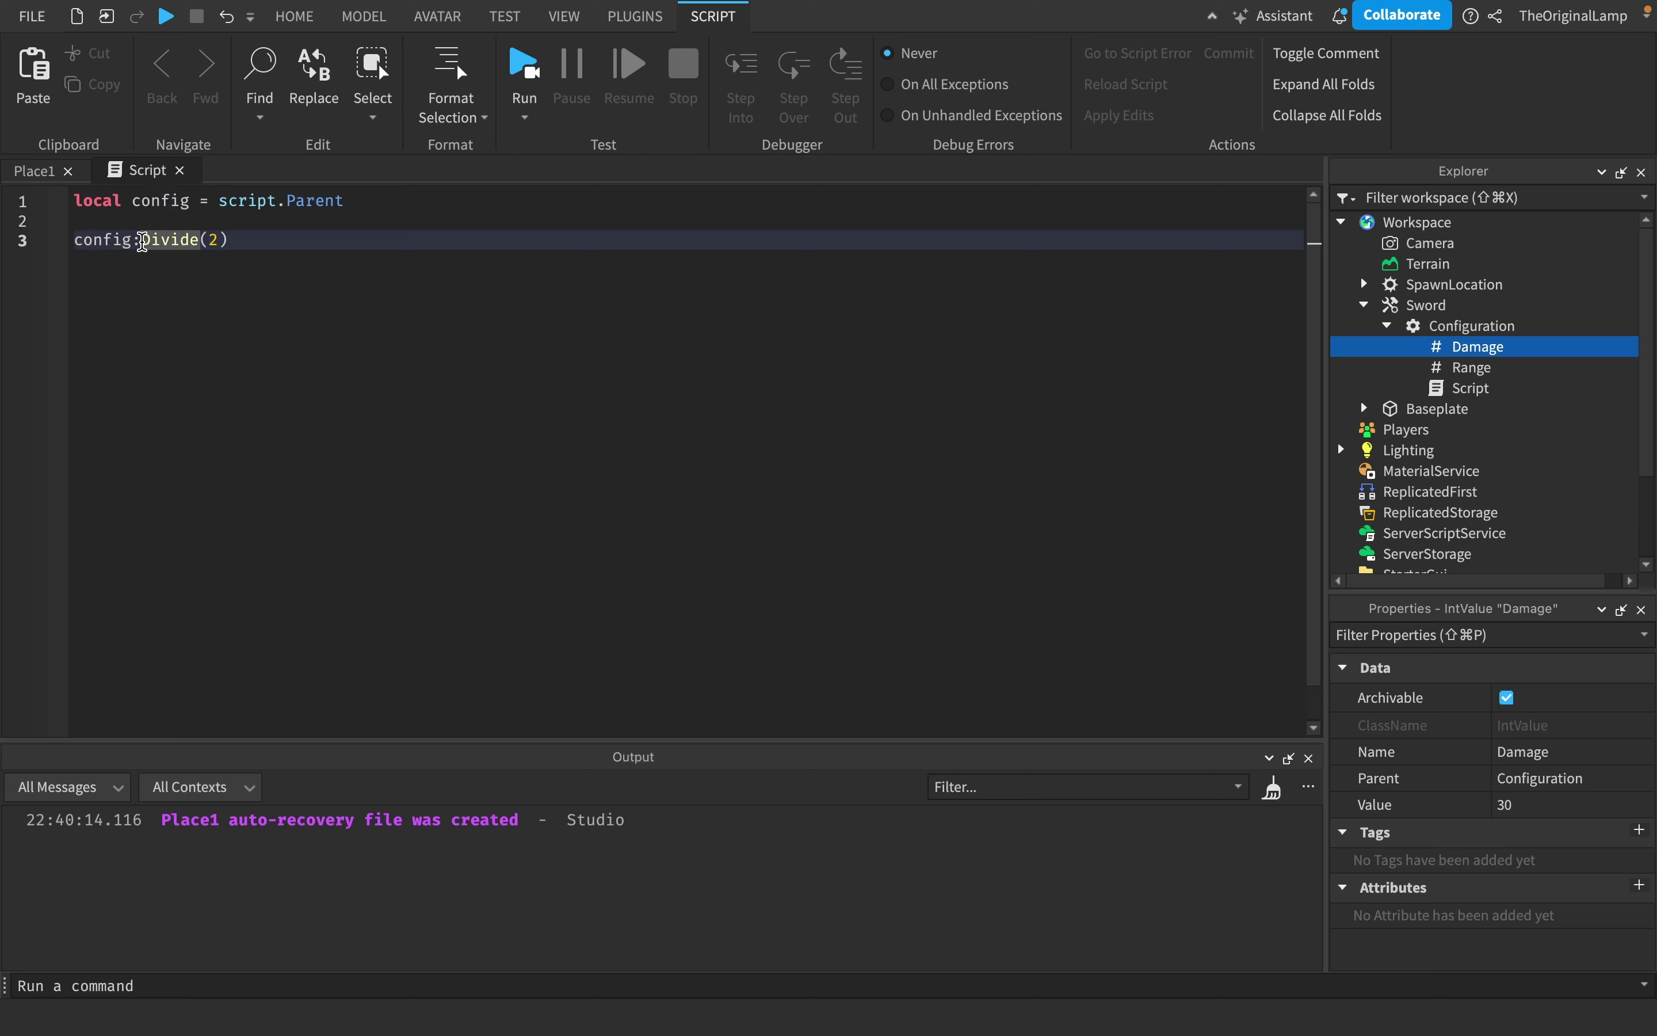
{"action": "left_click", "coordinate": [250, 237]}
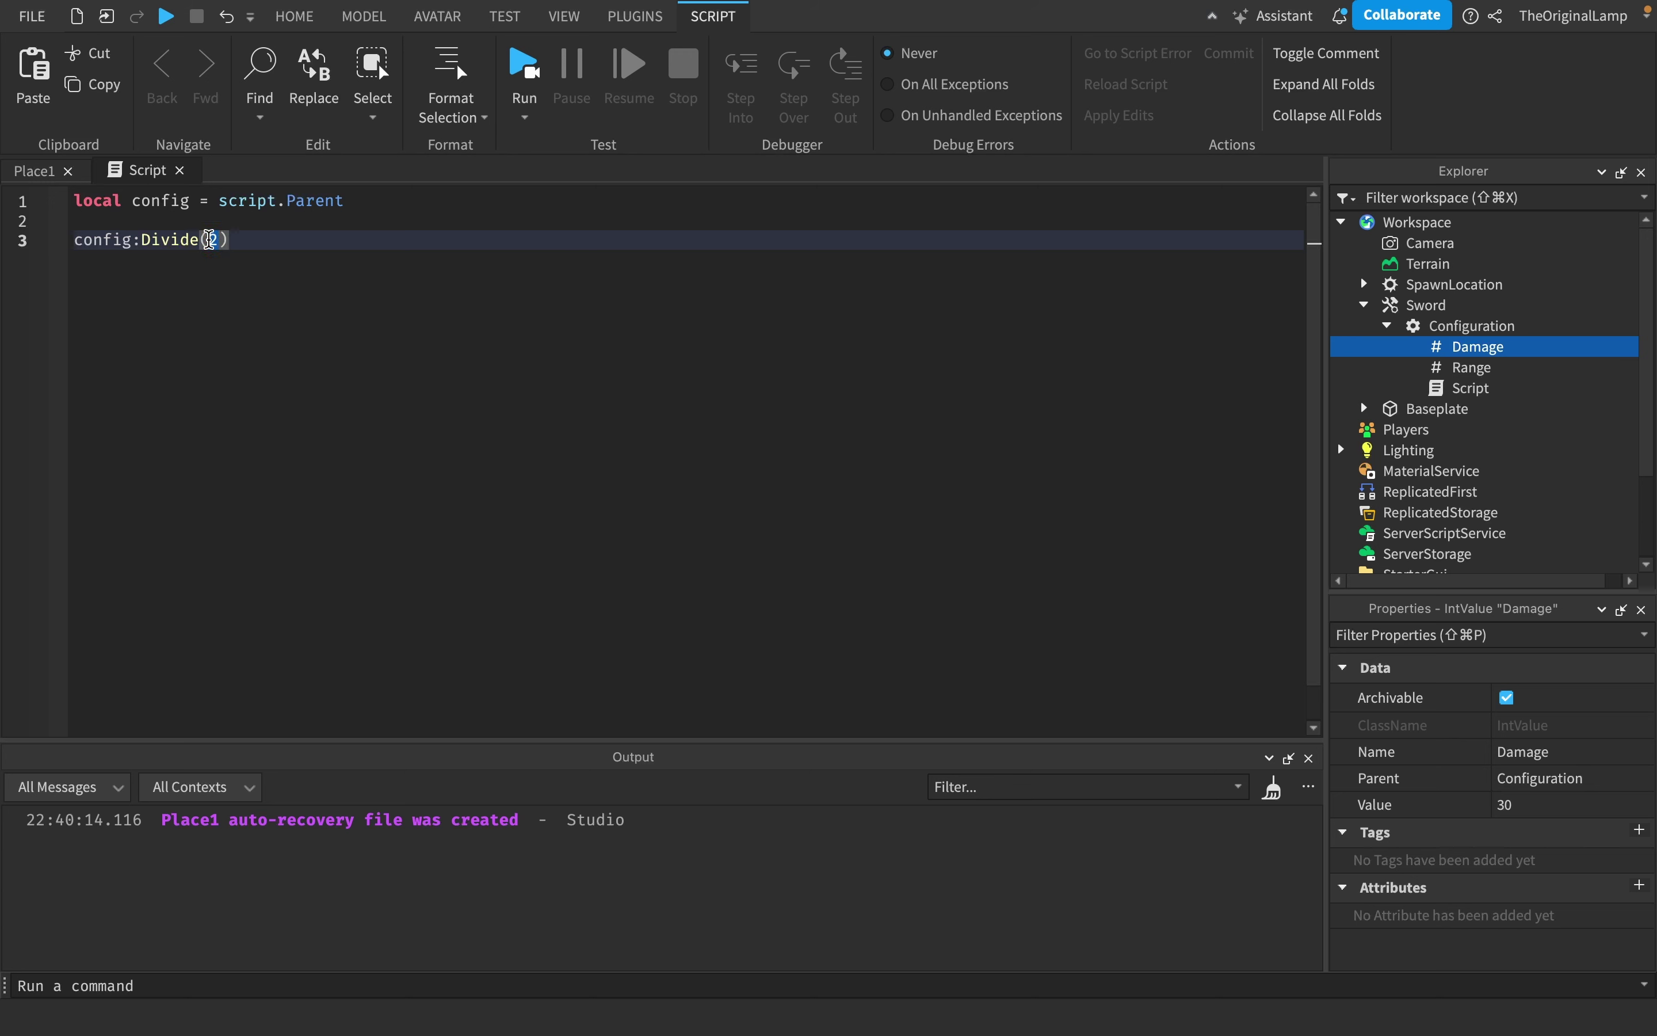
Step: Change the method name from Divide to Multiply, then Add, then Subtract
{"action": "double_click", "coordinate": [172, 240]}
{"action": "type", "text": "Multiply"}
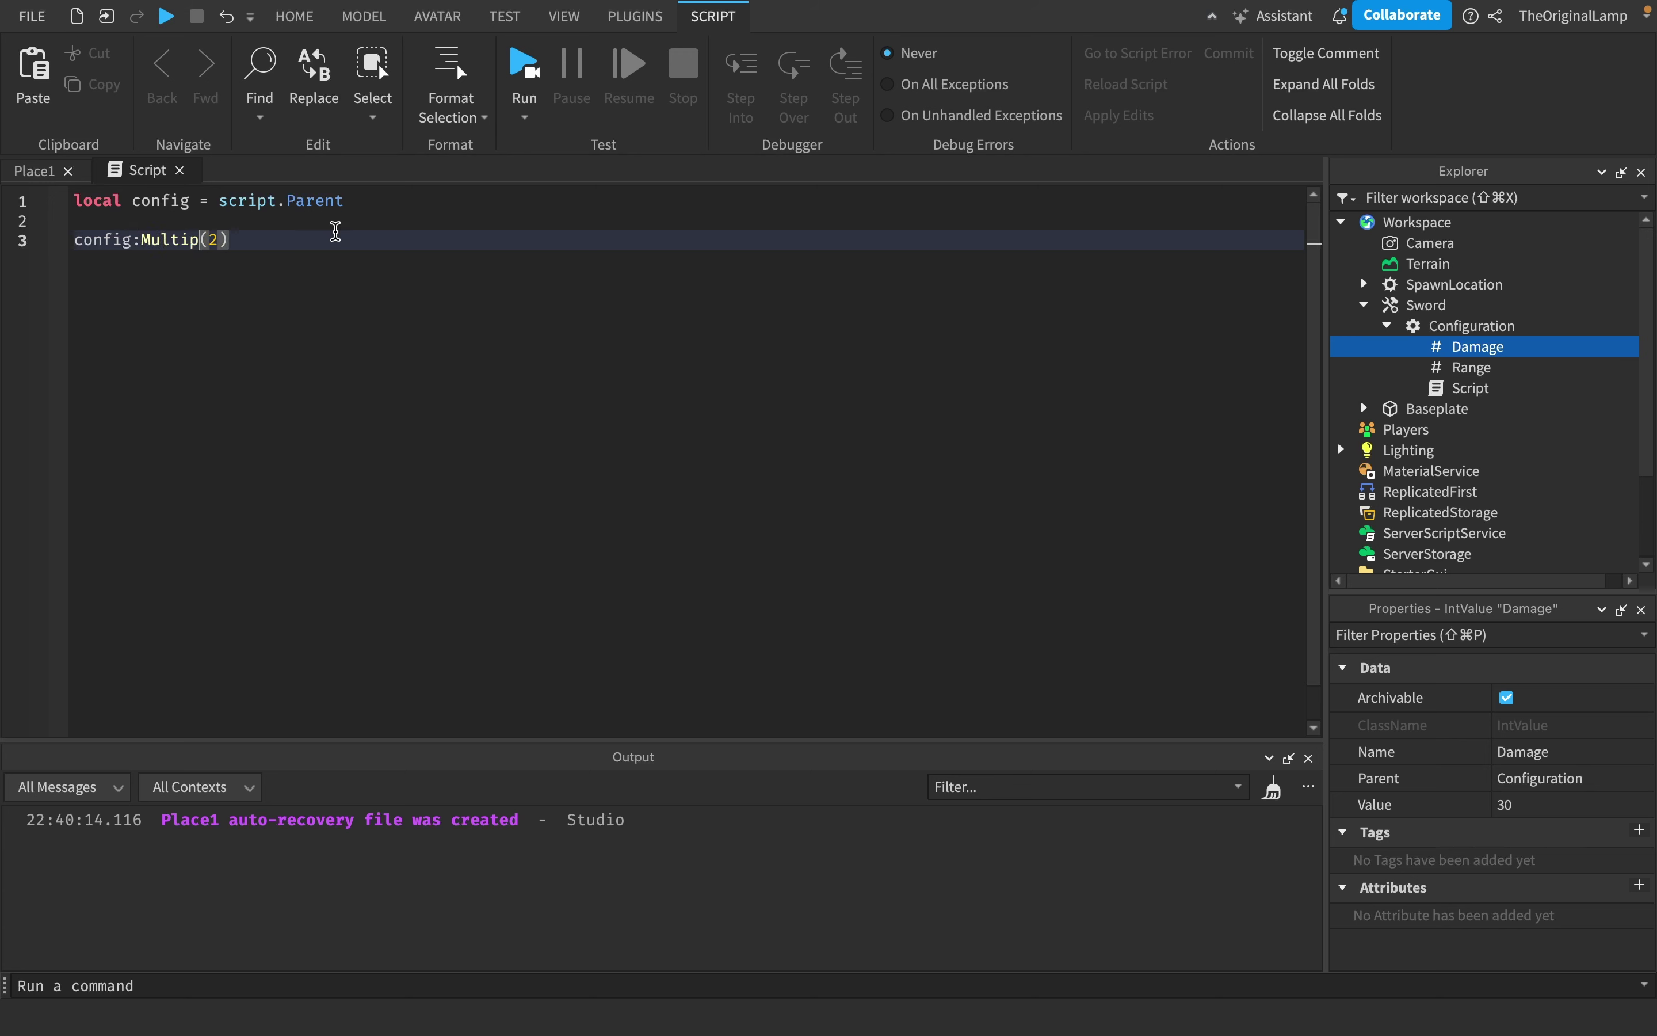
{"action": "double_click", "coordinate": [186, 240]}
{"action": "type", "text": "Add"}
{"action": "left_click_drag", "start_coordinate": [180, 245], "coordinate": [167, 246]}
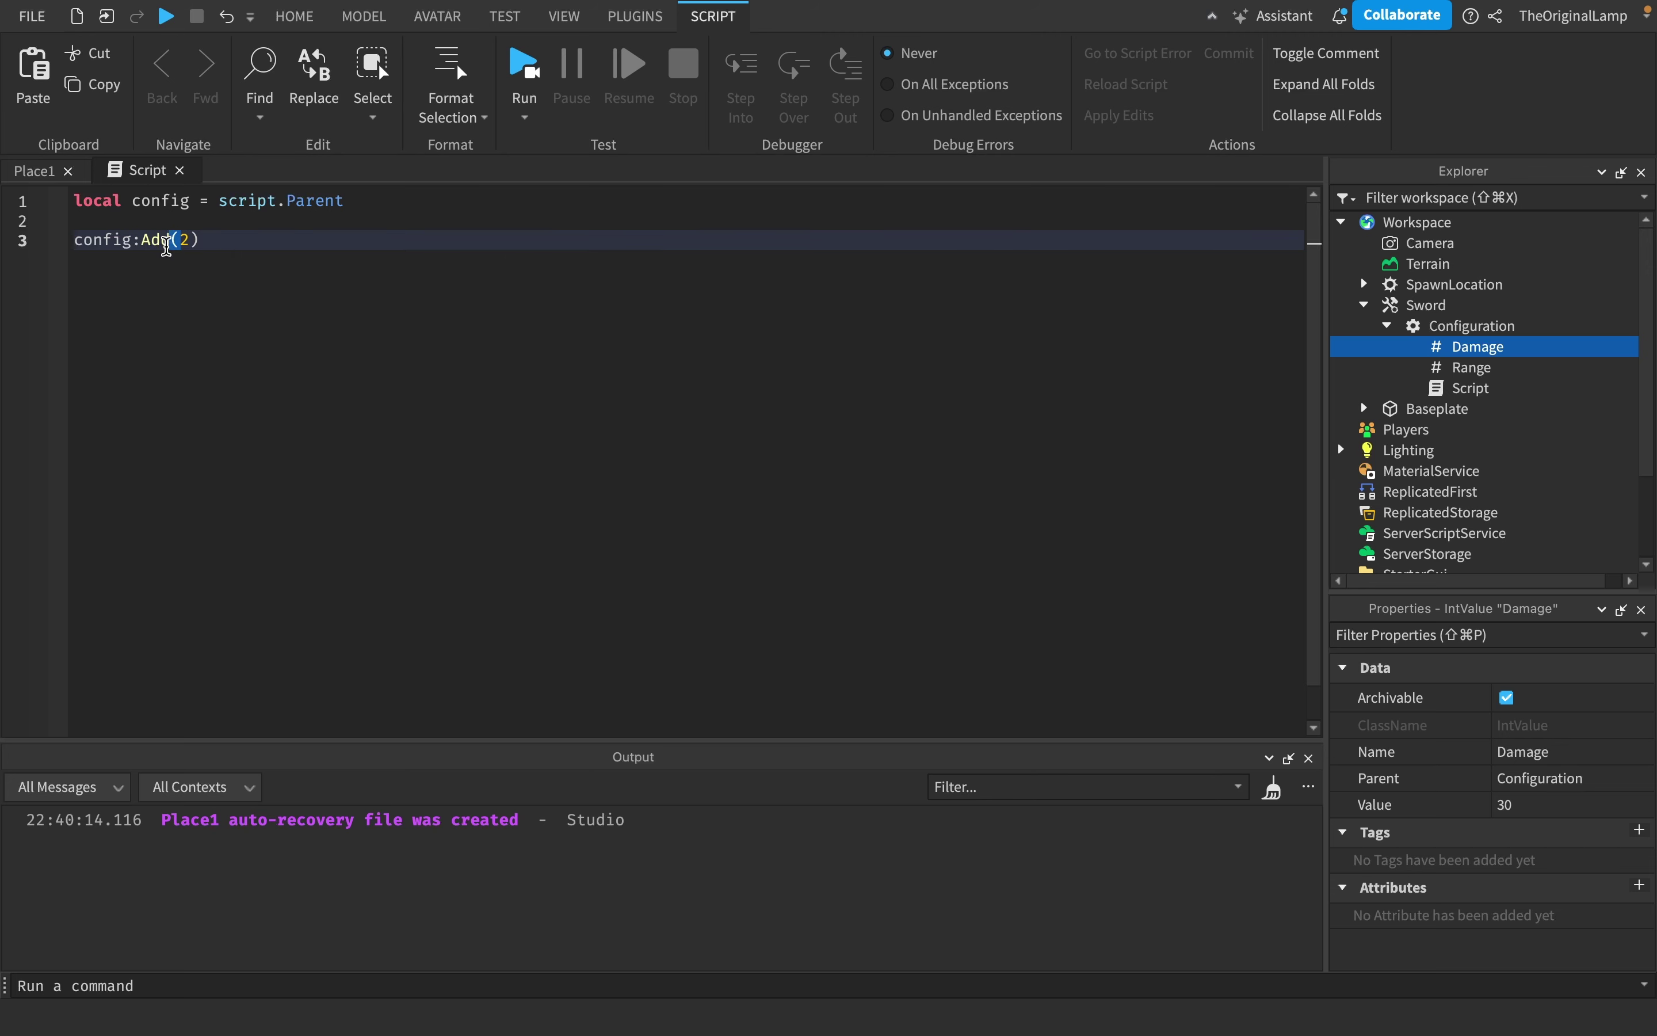
{"action": "double_click", "coordinate": [155, 241]}
{"action": "type", "text": "Sub"}
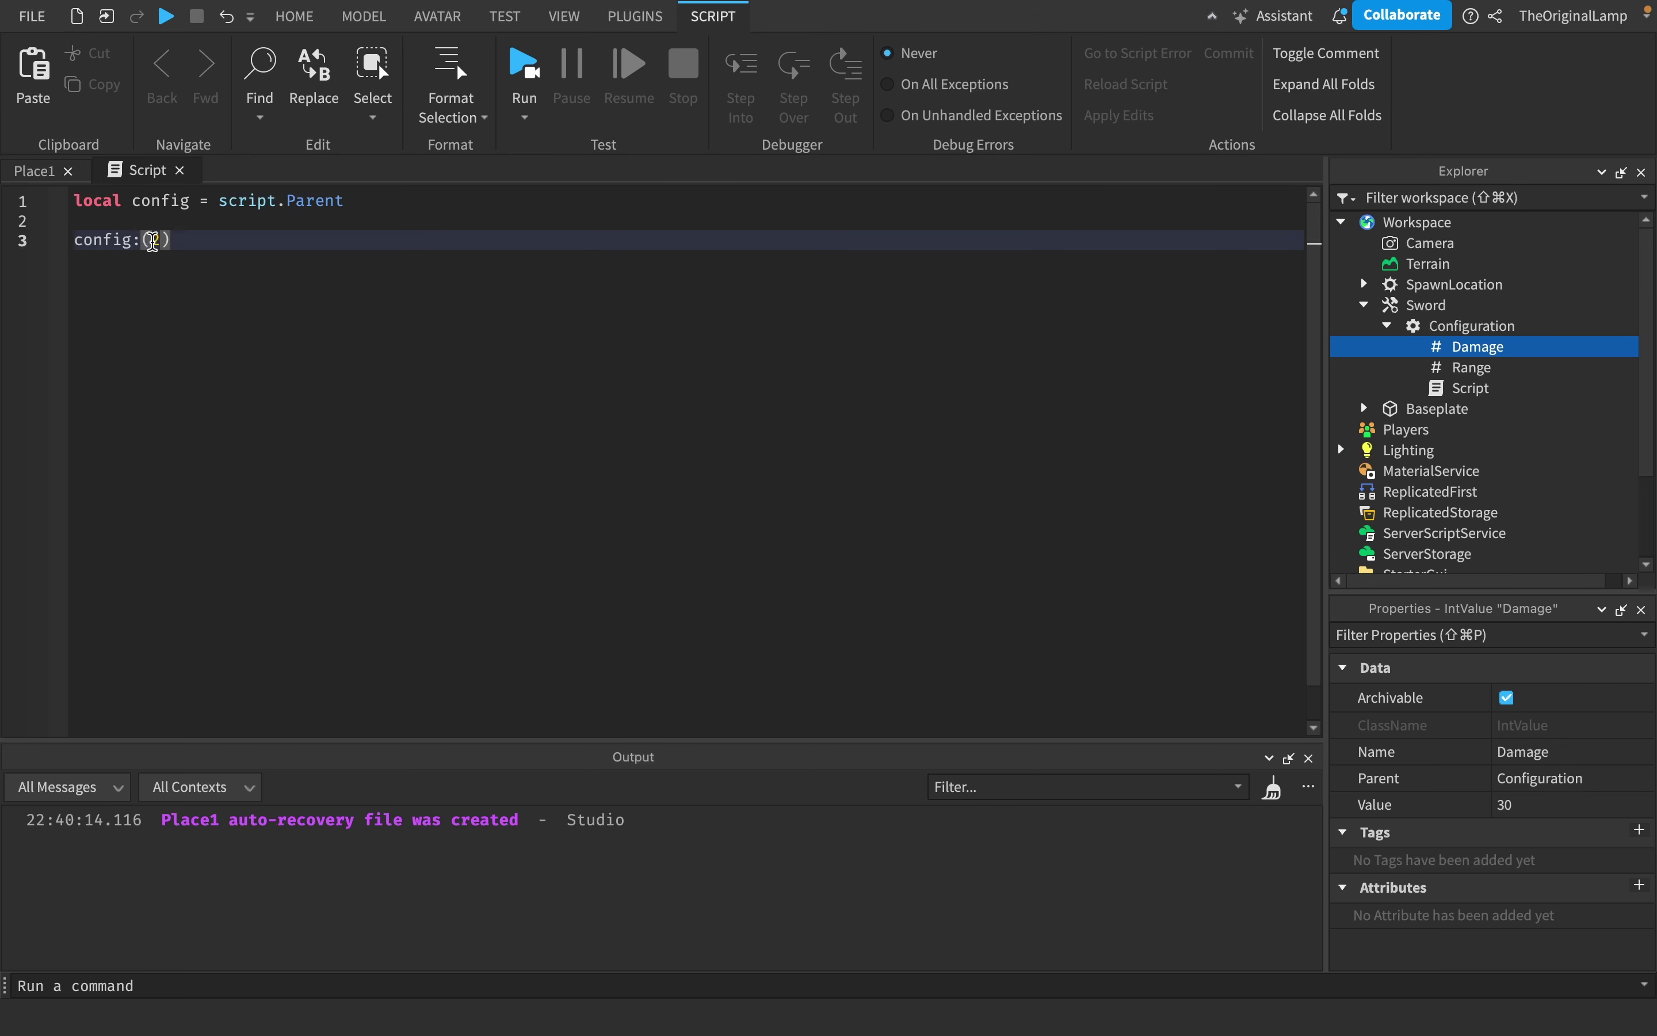
{"action": "type", "text": "tract"}
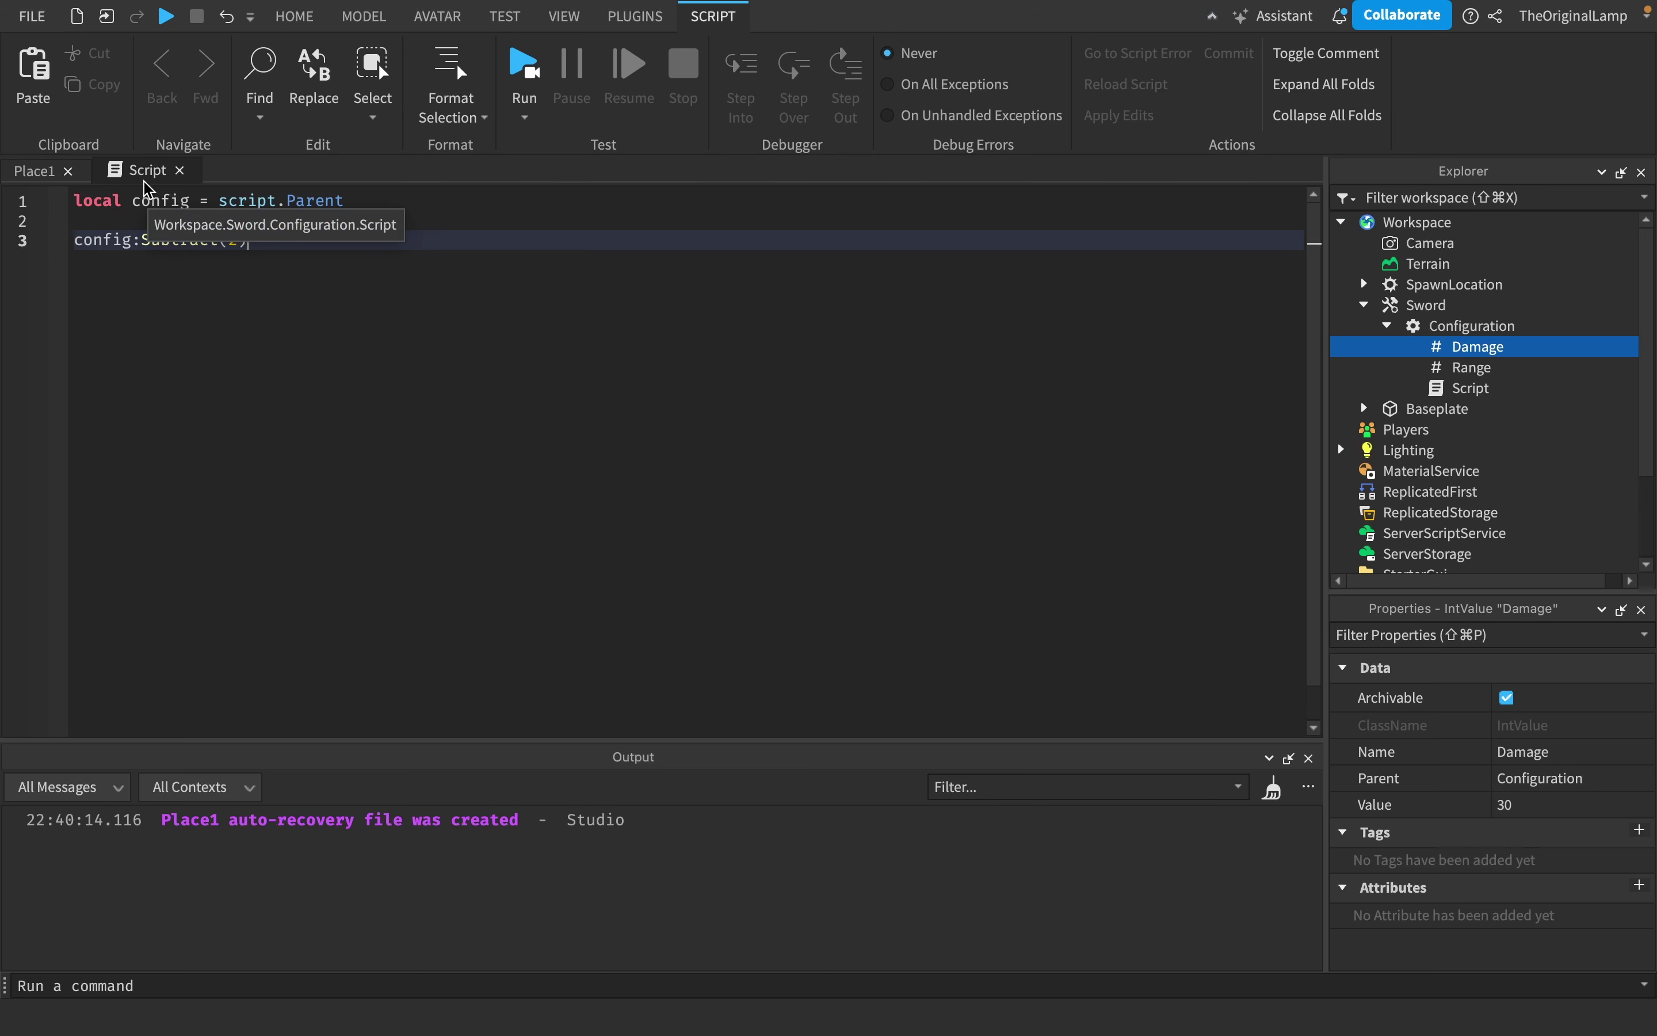
Step: Check the Configuration and Damage objects in Explorer, then close the Script tab
{"action": "left_click", "coordinate": [1424, 326]}
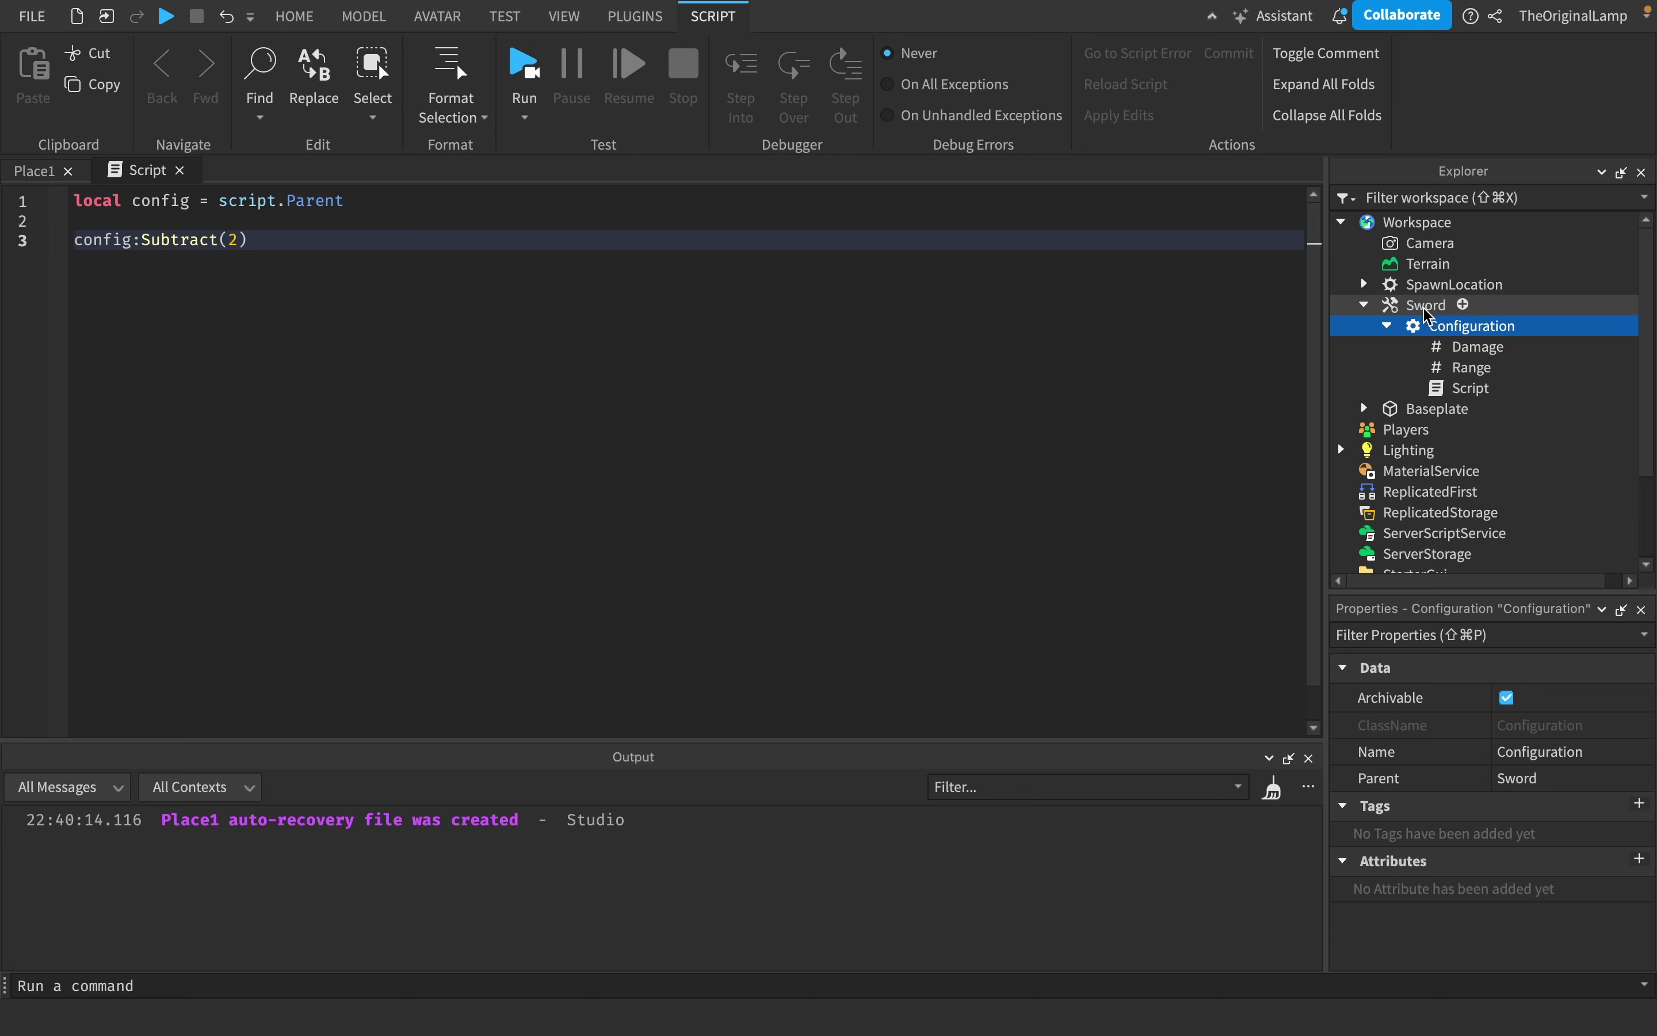
{"action": "left_click", "coordinate": [1445, 346]}
{"action": "left_click", "coordinate": [1448, 332]}
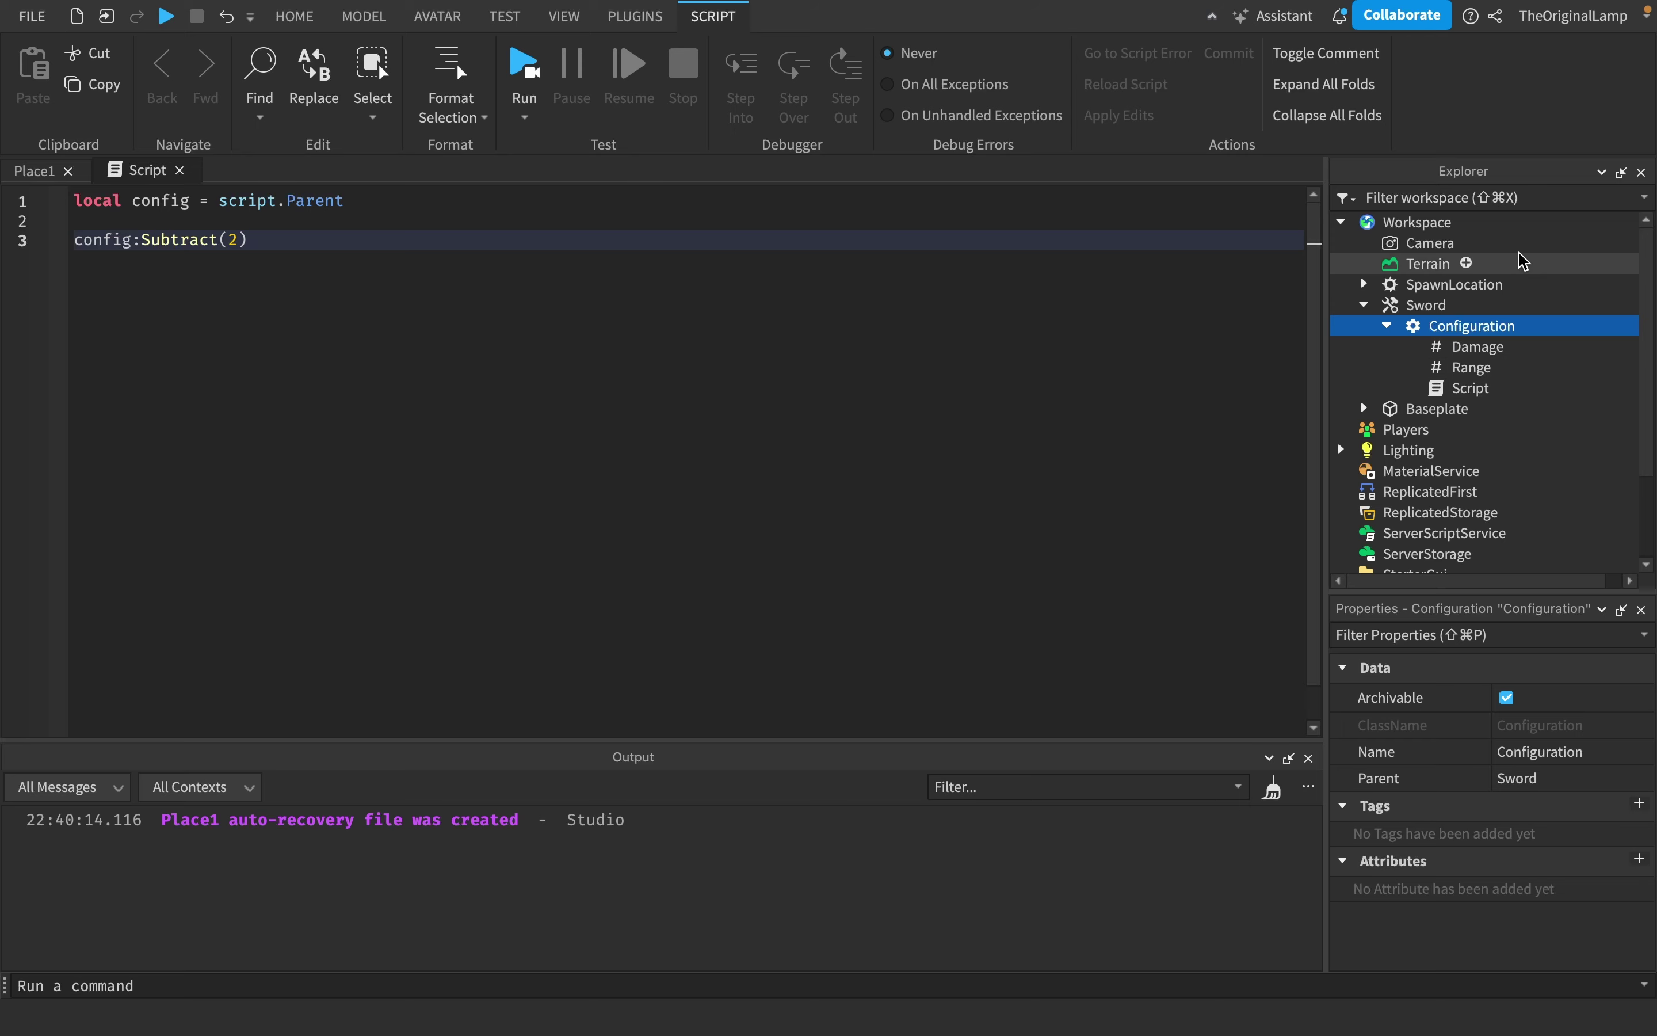
{"action": "key", "text": "super+w"}
Step: Delete the Sword tool, then select Baseplate and tilt the view over it
{"action": "left_click", "coordinate": [1418, 305]}
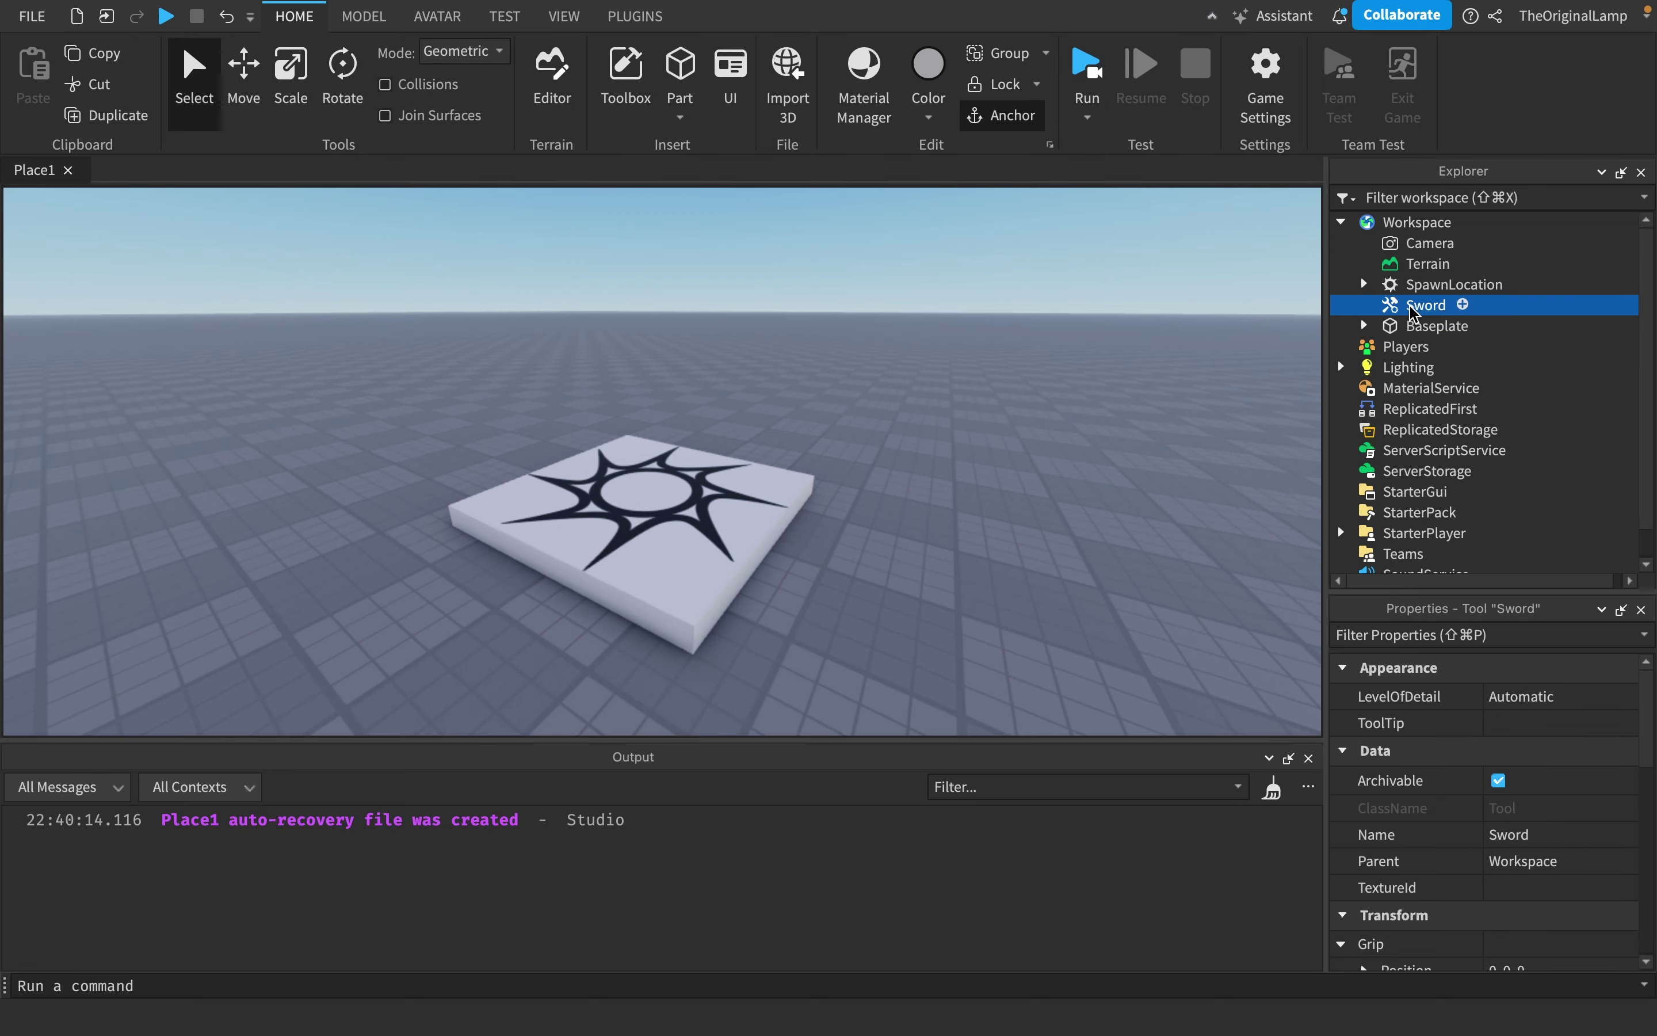
{"action": "key", "text": "Delete"}
{"action": "left_click", "coordinate": [1419, 305]}
{"action": "scroll", "coordinate": [1517, 823], "scroll_direction": "down", "scroll_amount": 15}
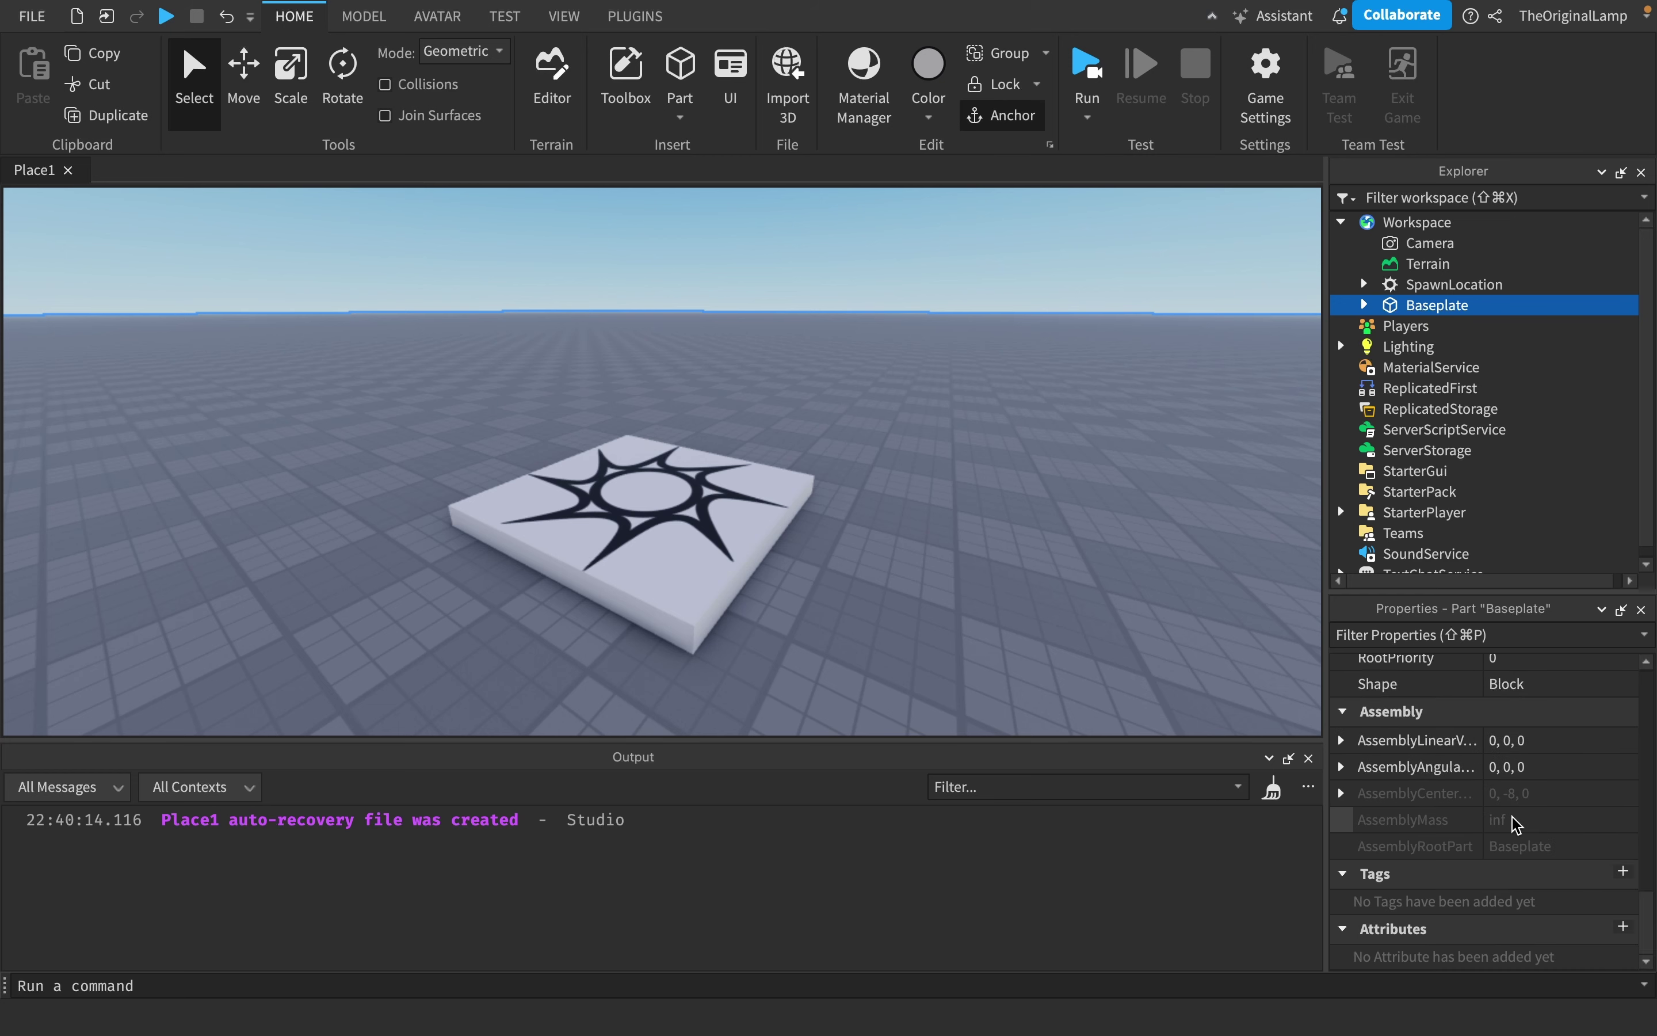
{"action": "scroll", "coordinate": [1155, 519], "scroll_direction": "down", "scroll_amount": 3}
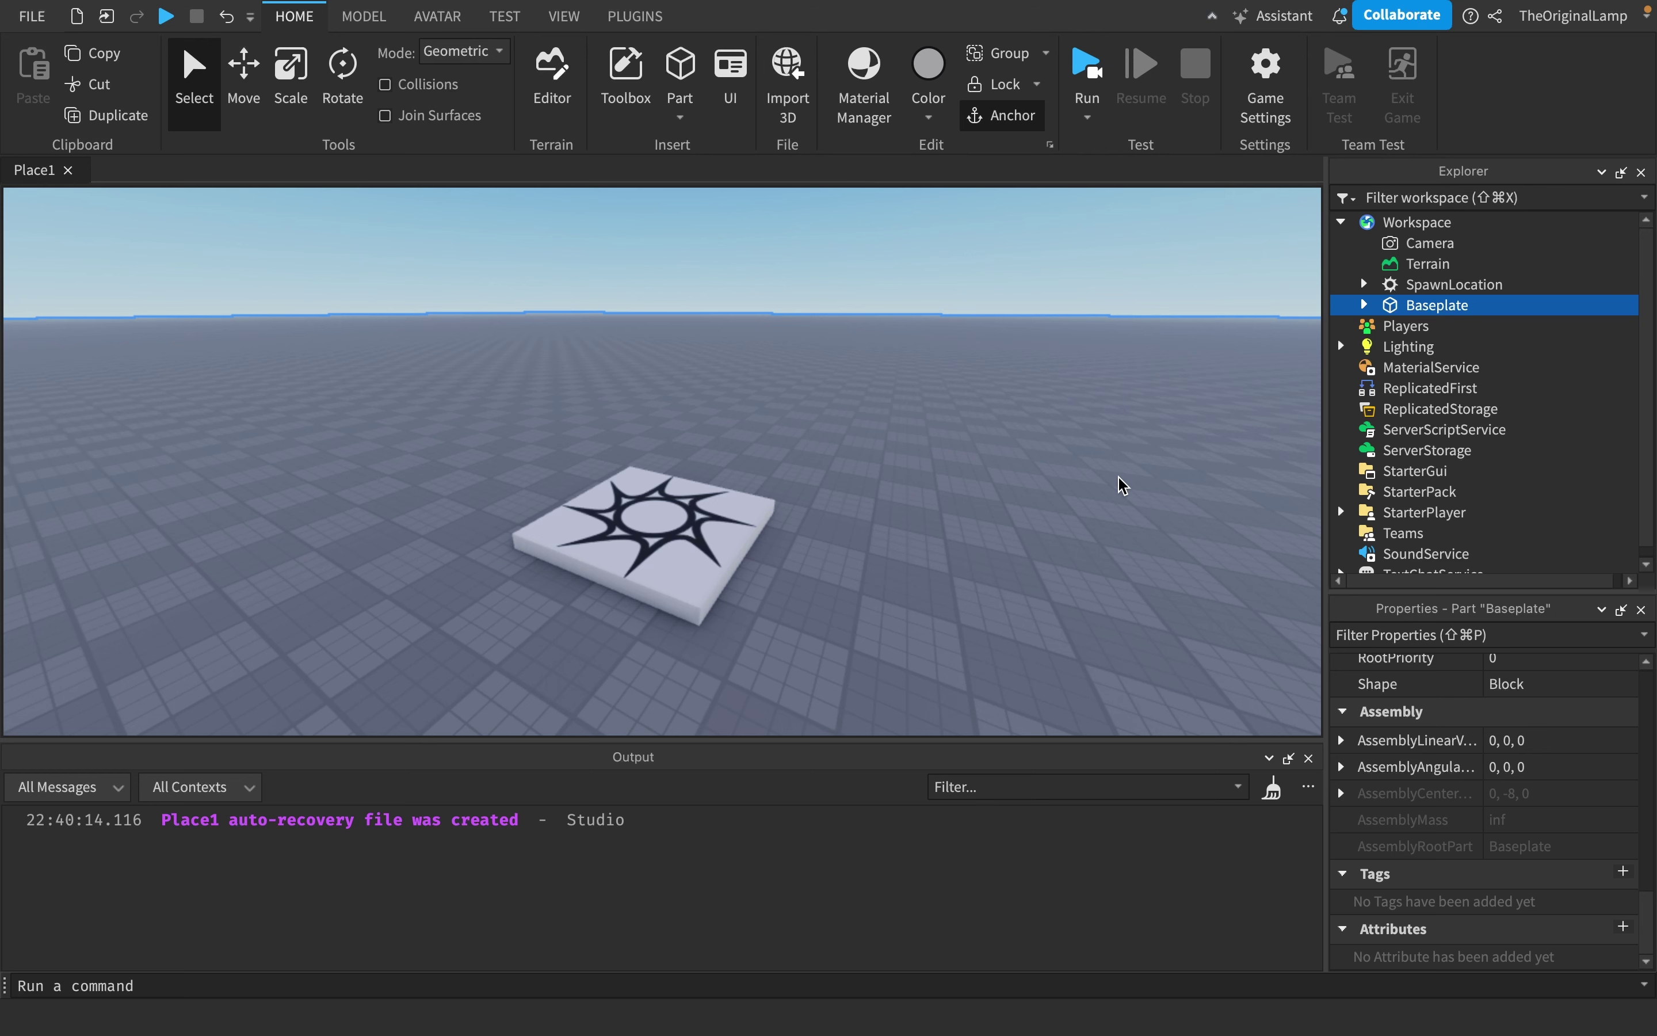
{"action": "scroll", "coordinate": [1124, 483], "scroll_direction": "up", "scroll_amount": 1}
{"action": "right_click_drag", "start_coordinate": [1100, 453], "coordinate": [1100, 452]}
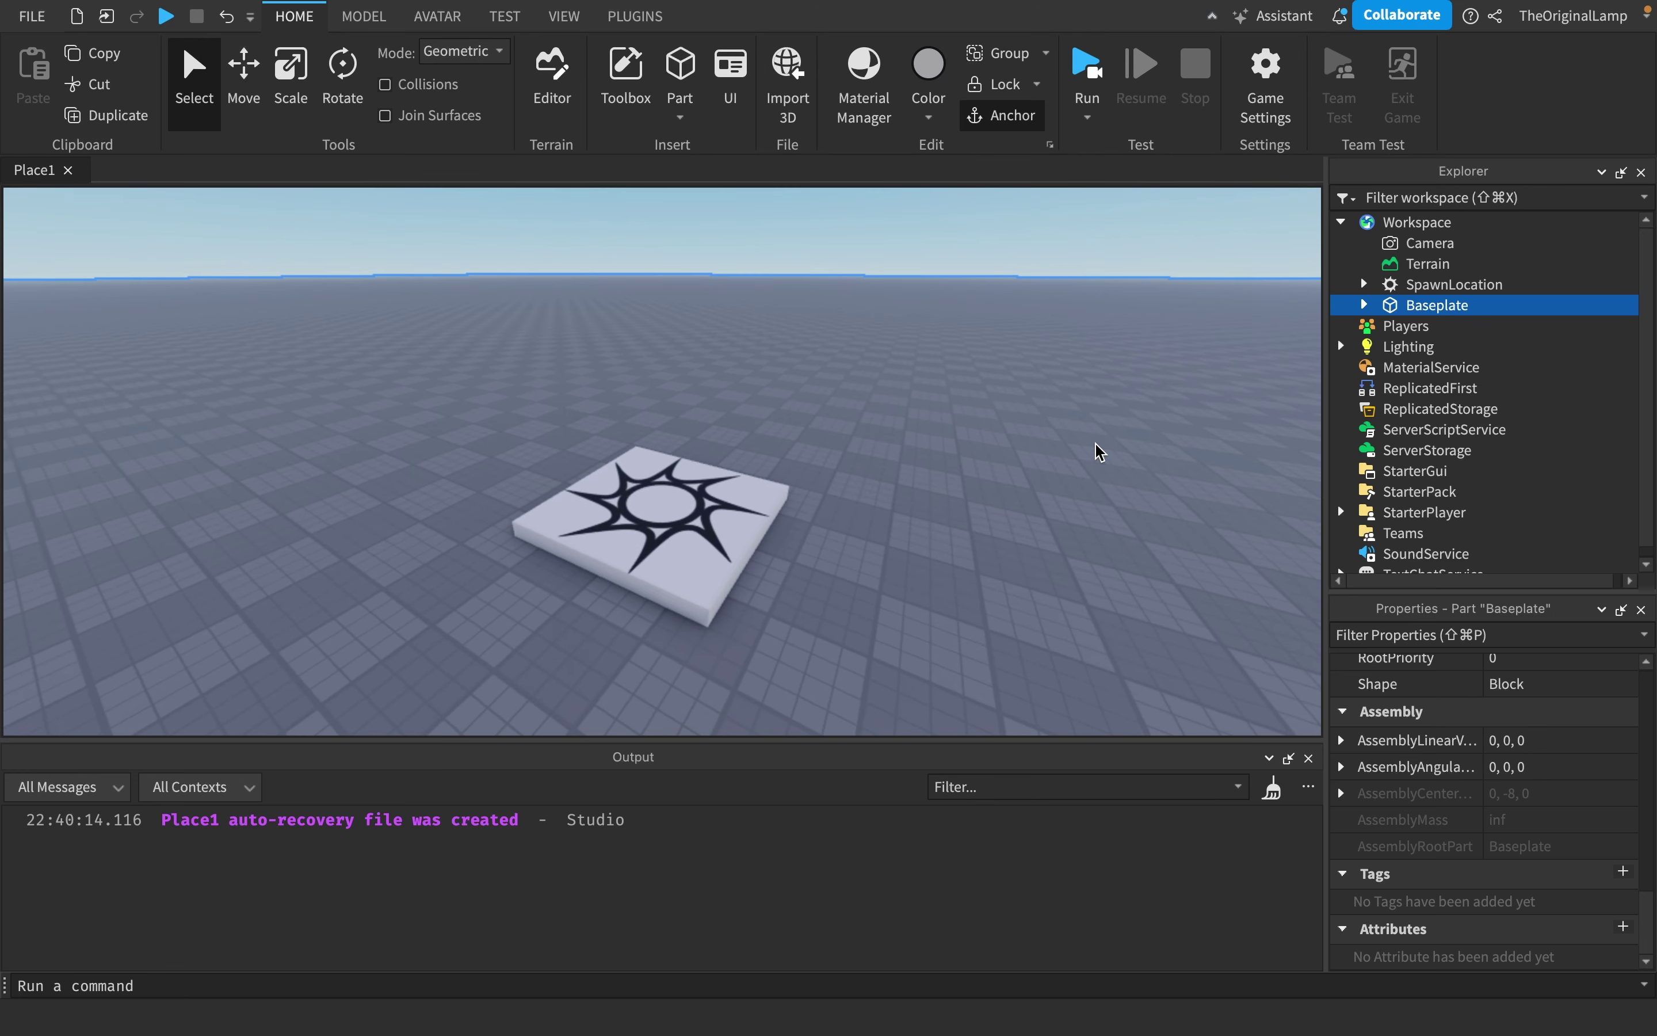